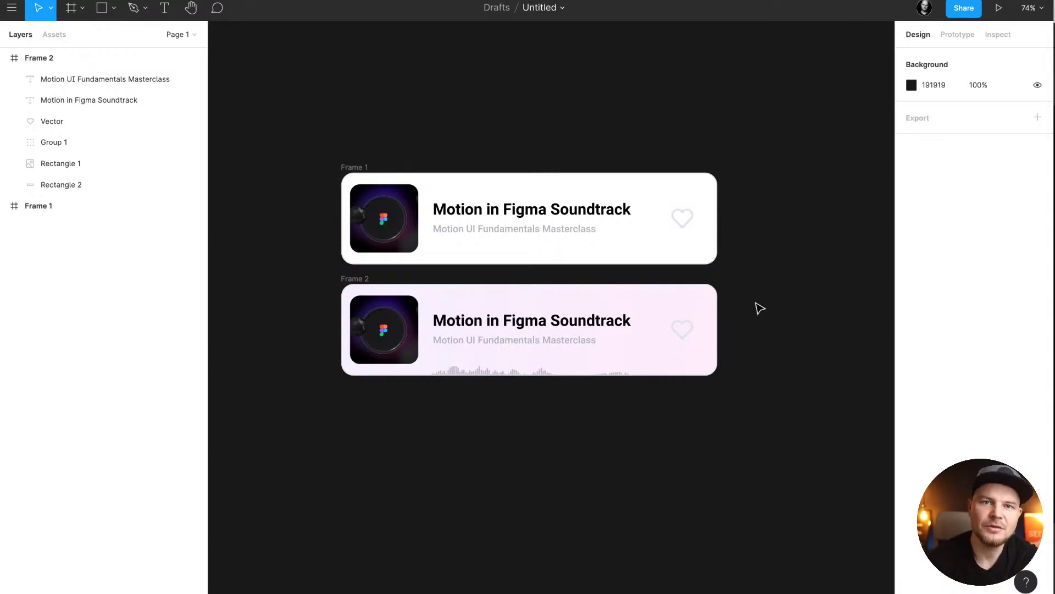
# - Preview the finished music card's animation in presentation view, and return to the design file
pyautogui.click(999, 9)
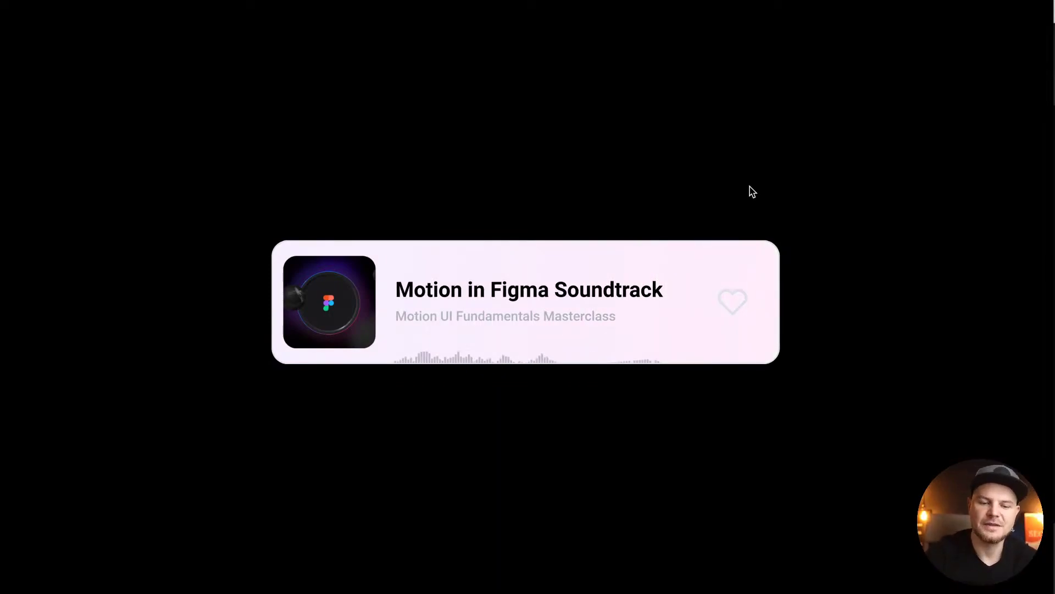
pyautogui.press('Escape')
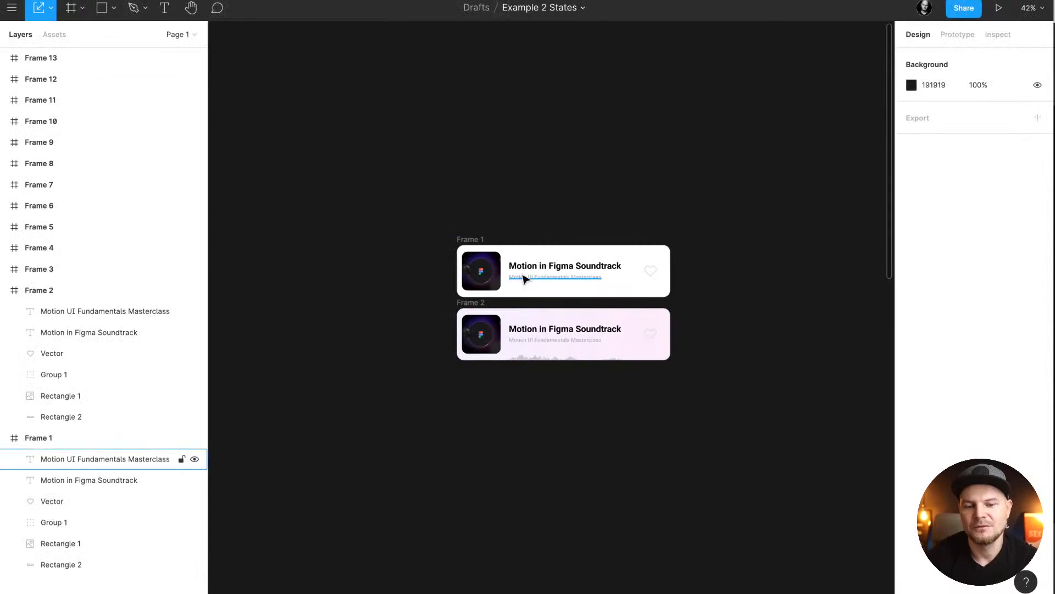
# - Look over the other example frames in the Example 2 States file
pyautogui.scroll(-10, 490, 283)
pyautogui.hscroll(5, 489, 282)
pyautogui.scroll(-10, 489, 307)
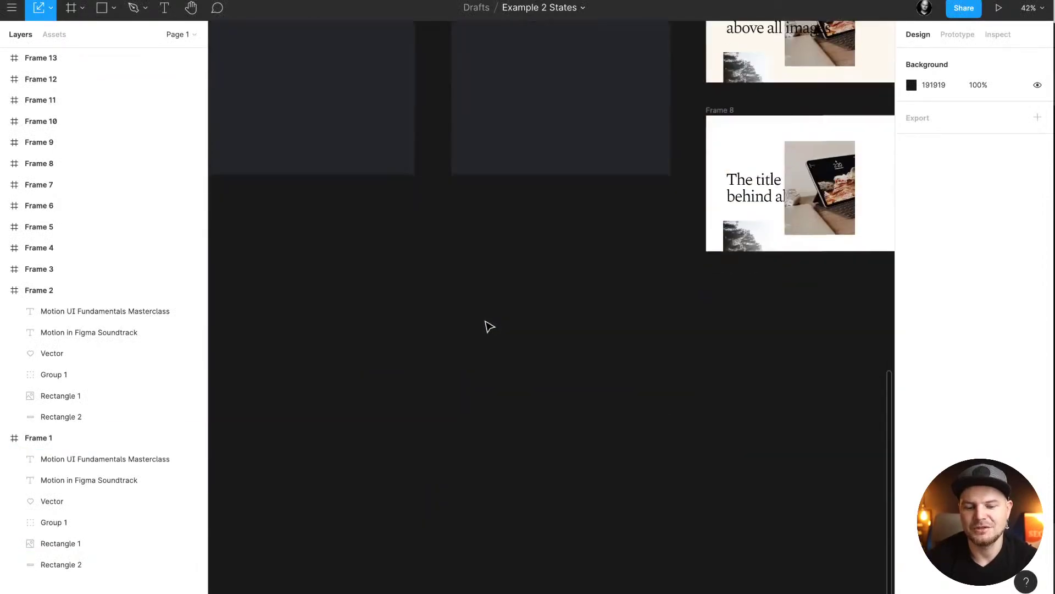
pyautogui.scroll(10, 489, 327)
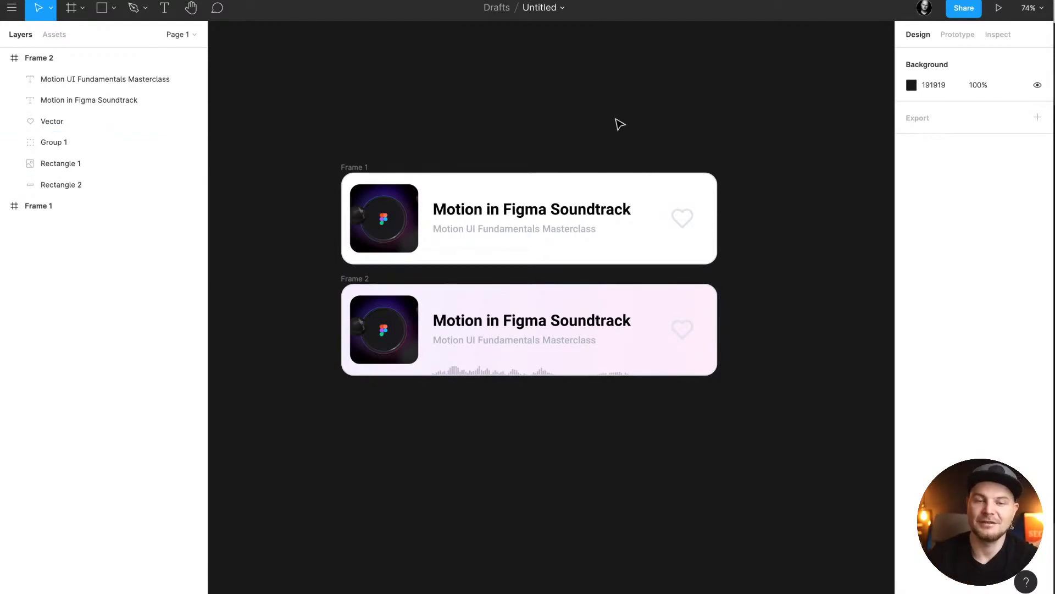
# - Expand Frame 1 in the layer list to examine the layers it shares with Frame 2
pyautogui.click(354, 168)
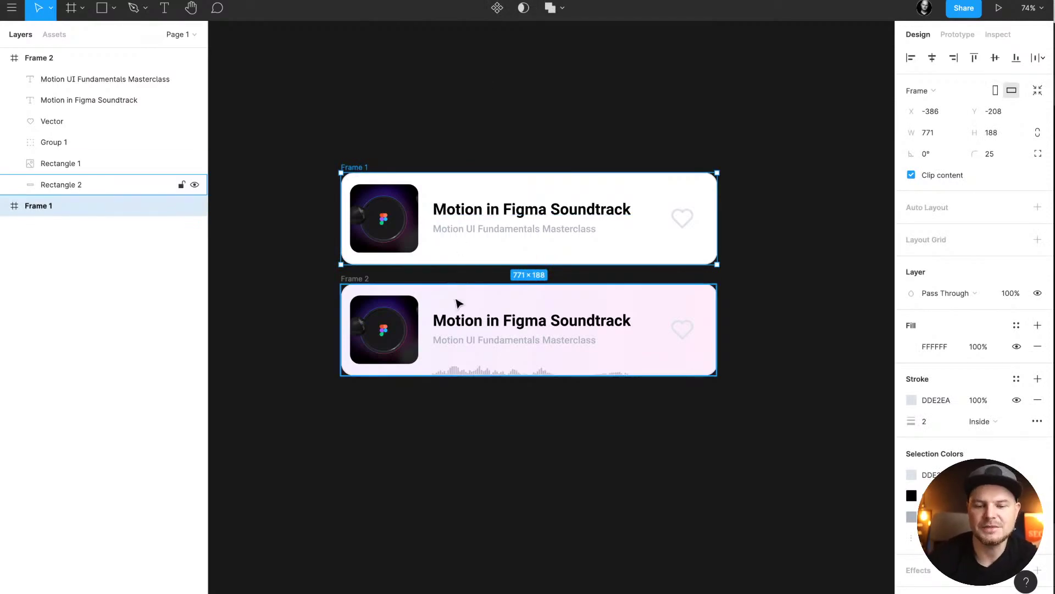
pyautogui.click(4, 205)
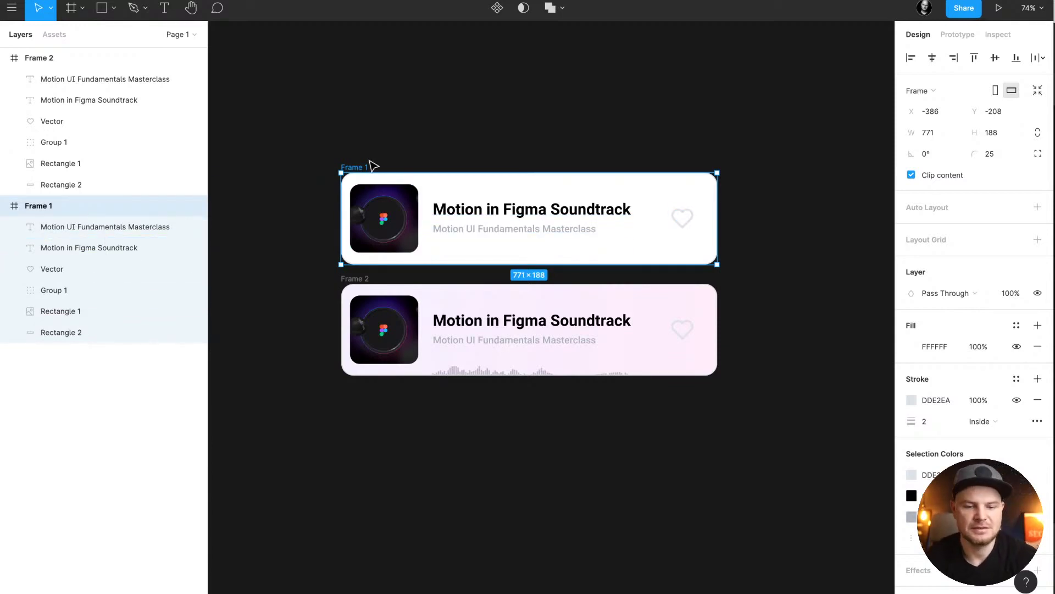
pyautogui.click(461, 133)
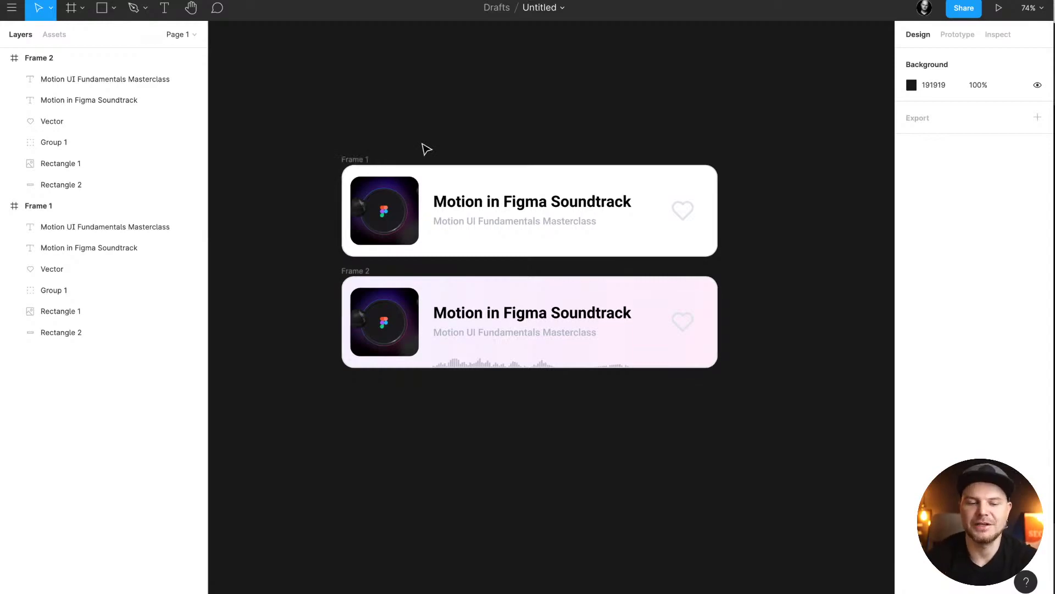
# - Draw a new frame of about 771 × 177 in the empty canvas area below Frame 2
pyautogui.scroll(-3, 426, 149)
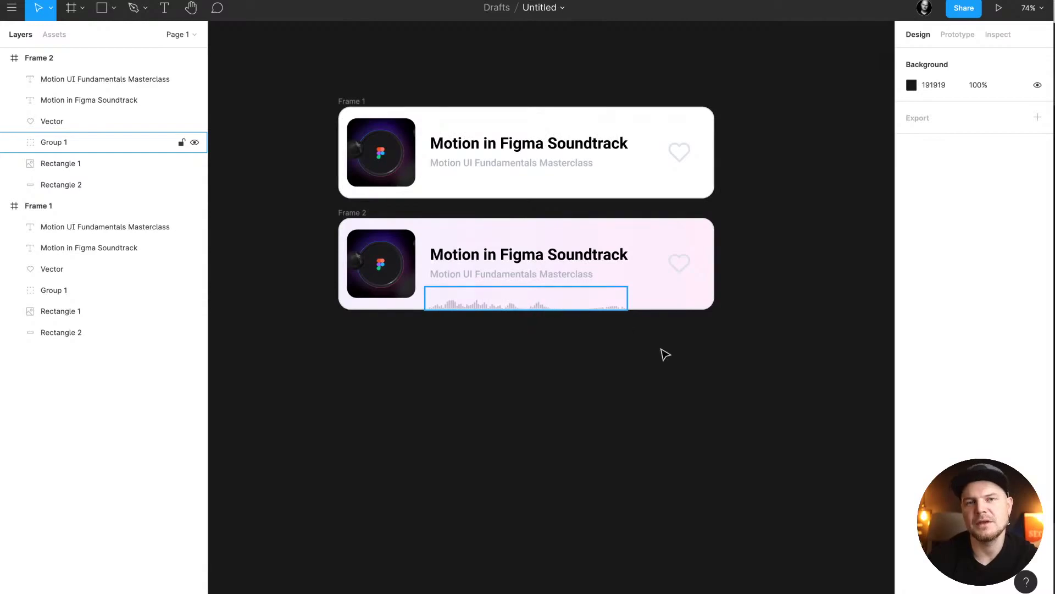
pyautogui.scroll(-2, 577, 465)
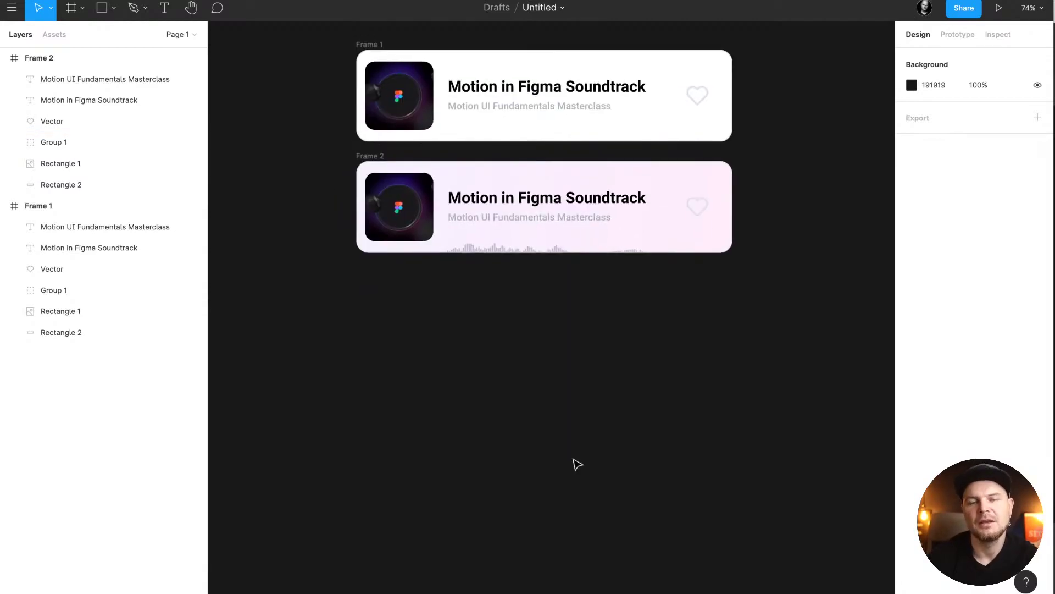
pyautogui.press('r')
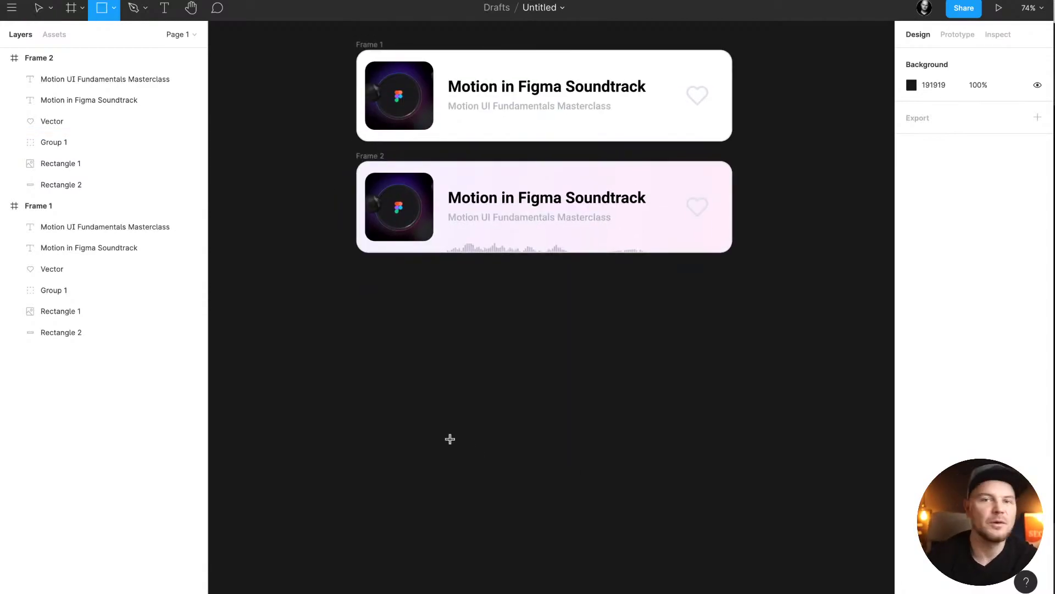
pyautogui.press('f')
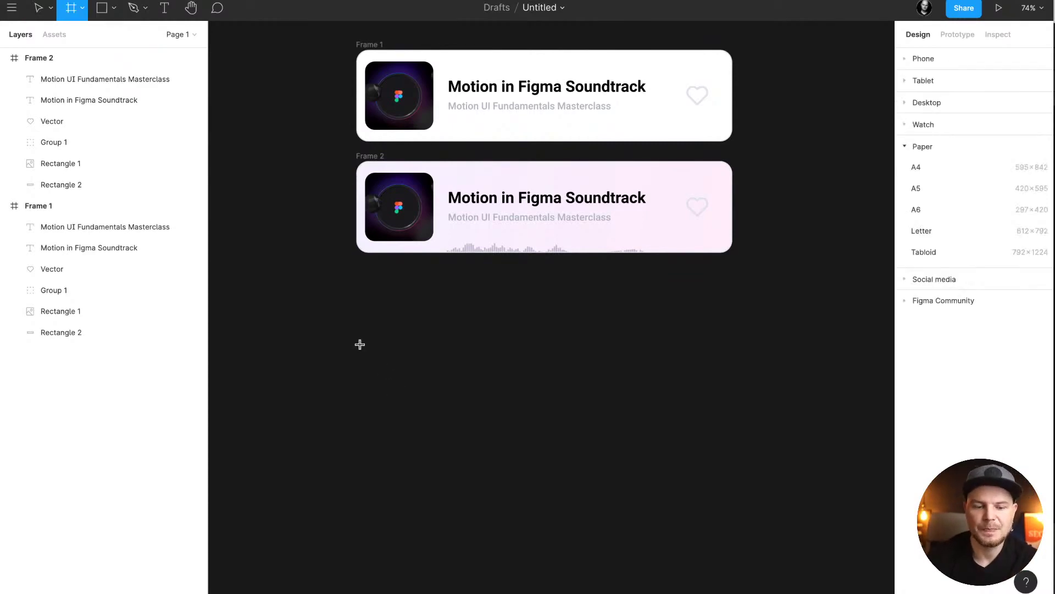
pyautogui.moveTo(357, 332); pyautogui.dragTo(733, 418)
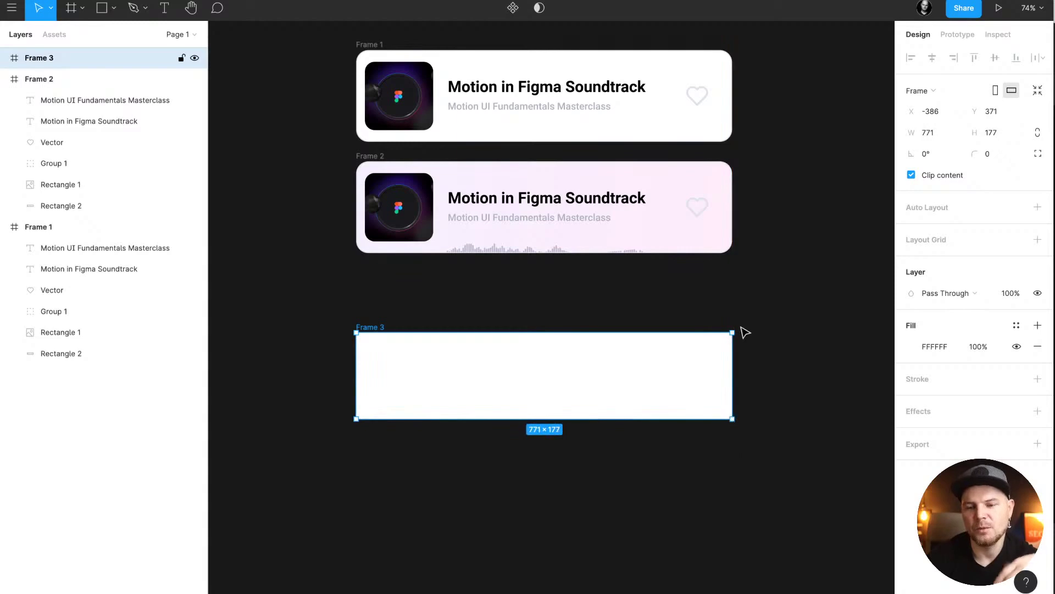
# - Resize the new frame to 600 × 160 and round its corners with a radius of 20
pyautogui.click(930, 133)
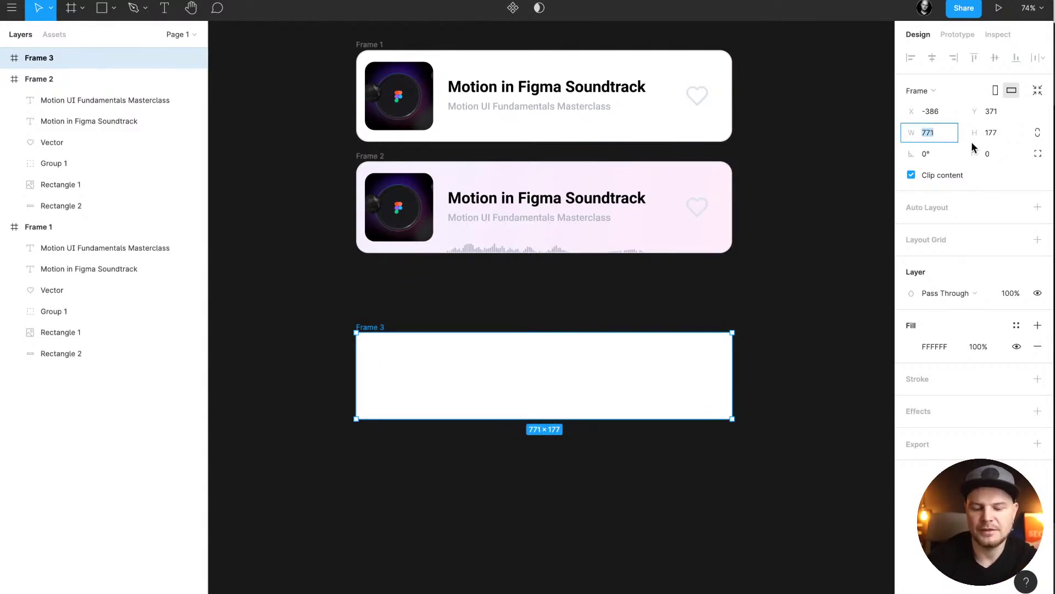
pyautogui.write('600')
pyautogui.press('Tab')
pyautogui.press('BackSpace')
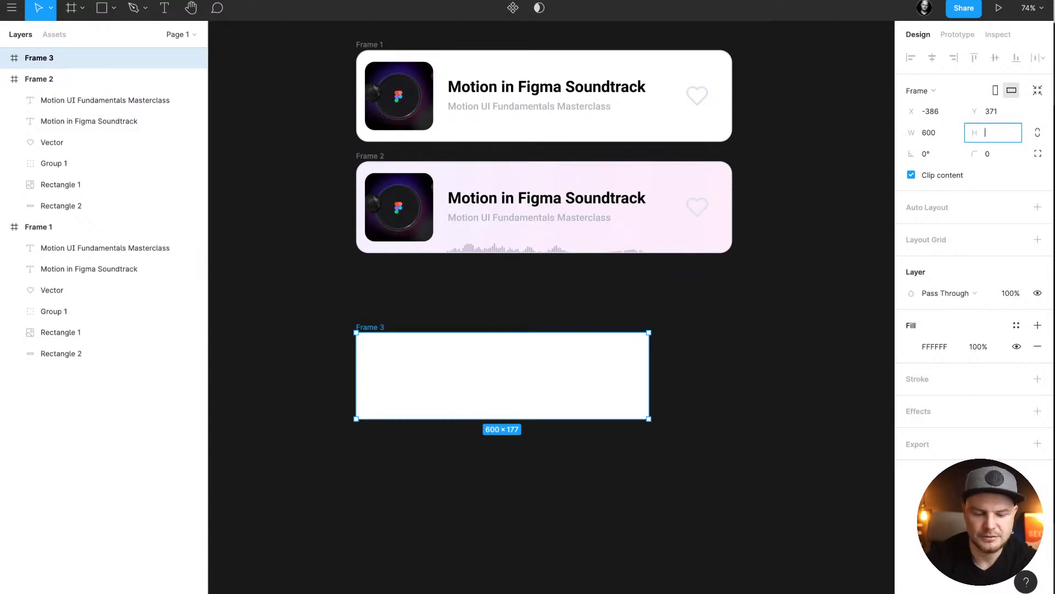
pyautogui.write('160')
pyautogui.press('Return')
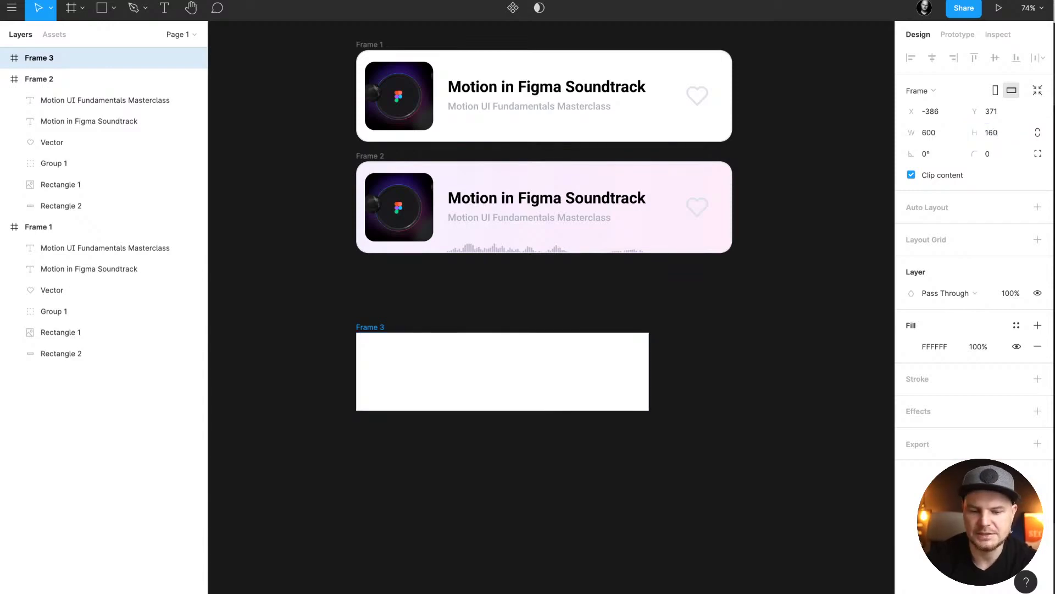
pyautogui.click(998, 153)
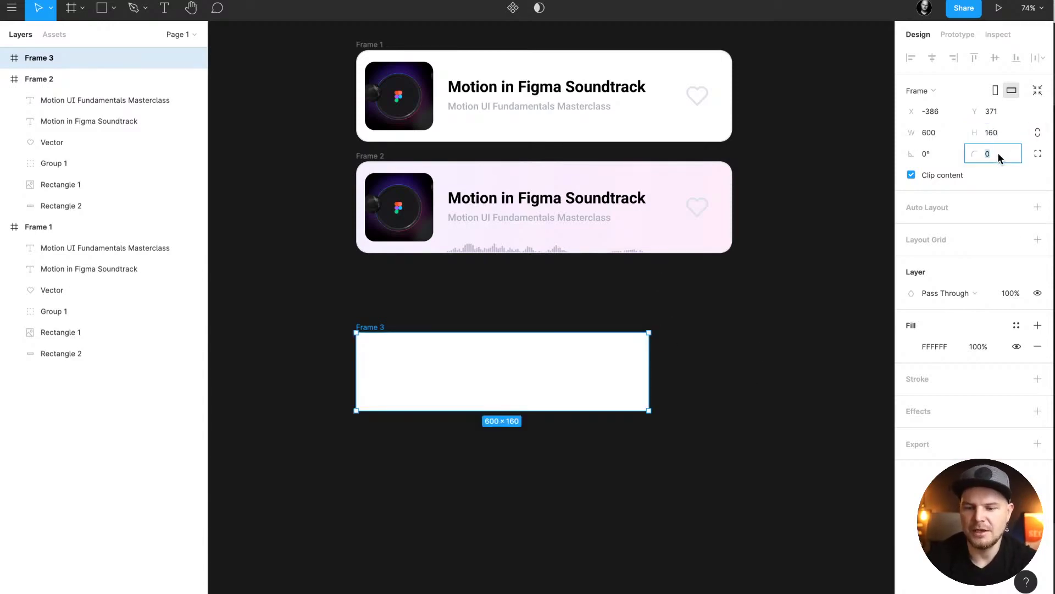
pyautogui.write('20')
pyautogui.press('Return')
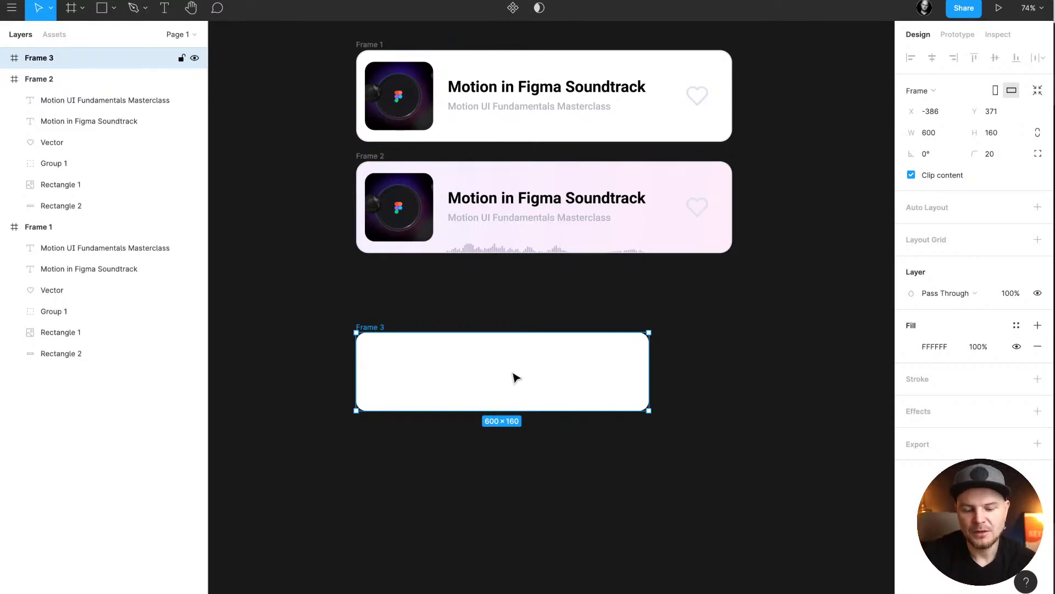
# - Draw a 600 × 160 rectangle inside Frame 3 covering the whole frame, and leave it selected
pyautogui.press('r')
pyautogui.moveTo(356, 333); pyautogui.dragTo(649, 411)
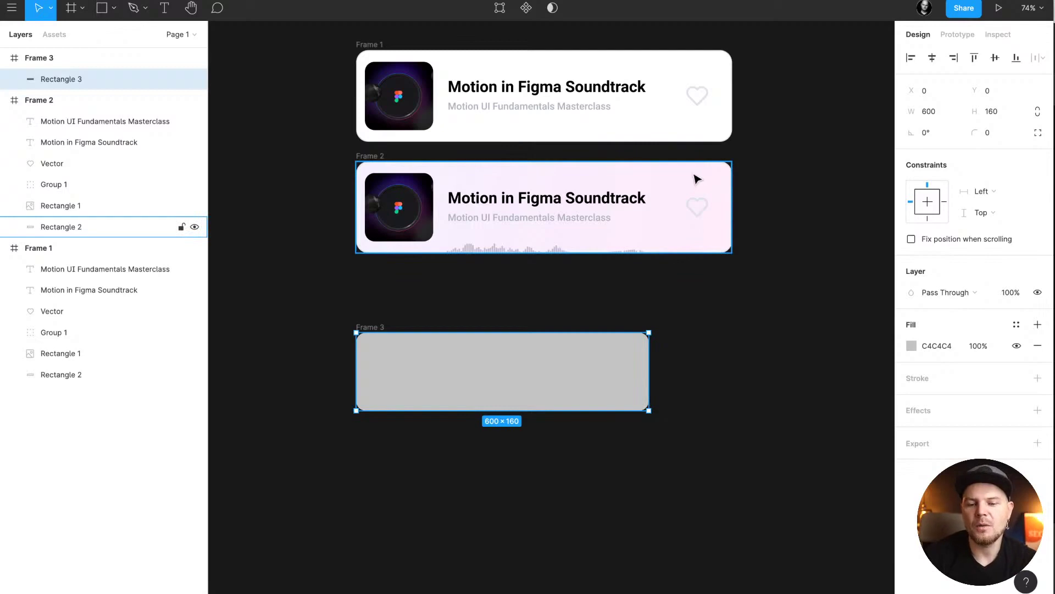
pyautogui.click(710, 180)
pyautogui.moveTo(707, 177)
pyautogui.mouseDown()
pyautogui.moveTo(516, 187)
pyautogui.moveTo(707, 176)
pyautogui.mouseUp()
pyautogui.click(621, 369)
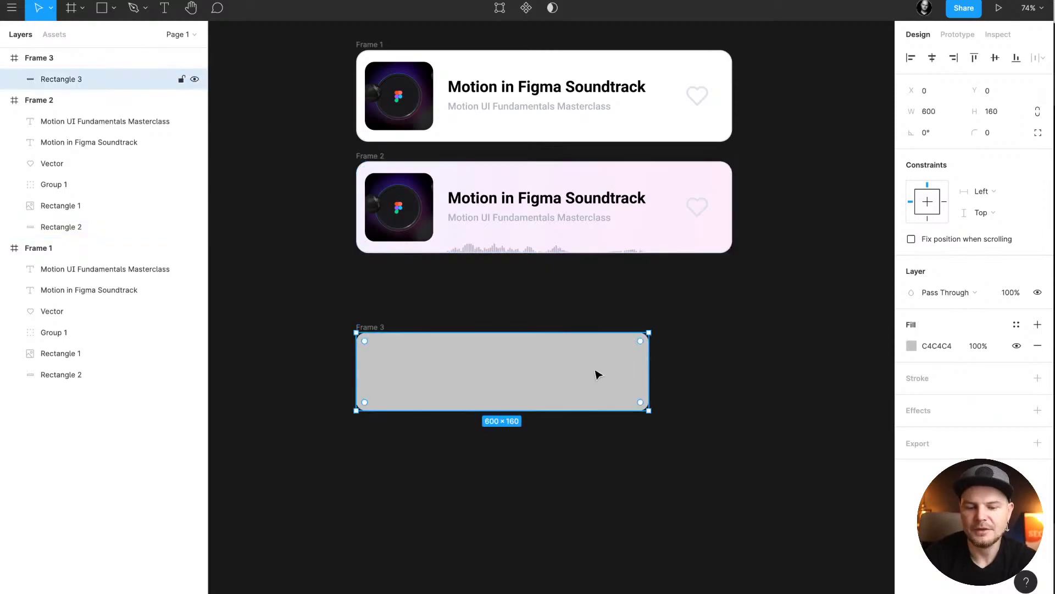
# - Change the rectangle's fill to a linear gradient running diagonally from its upper-left corner to its lower-right corner
pyautogui.click(911, 345)
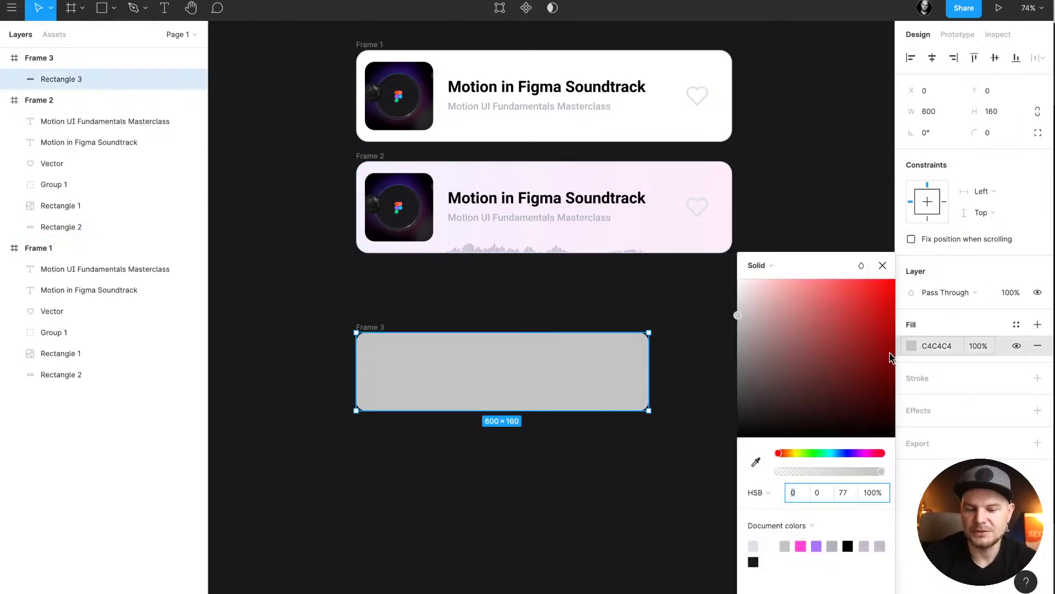
pyautogui.click(783, 267)
pyautogui.click(780, 282)
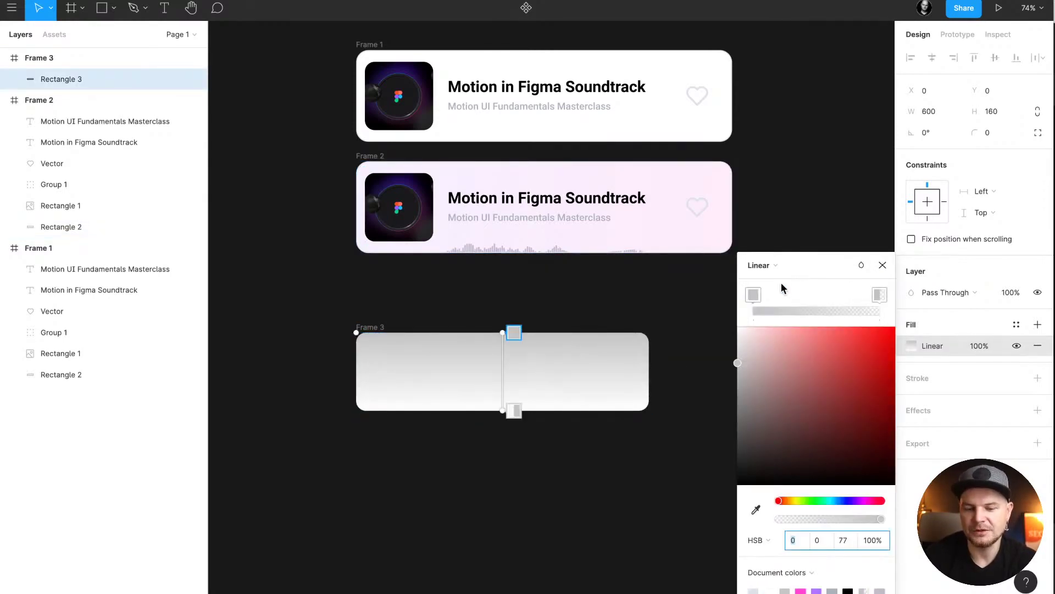
pyautogui.moveTo(506, 419); pyautogui.dragTo(646, 397)
pyautogui.moveTo(507, 325); pyautogui.dragTo(358, 326)
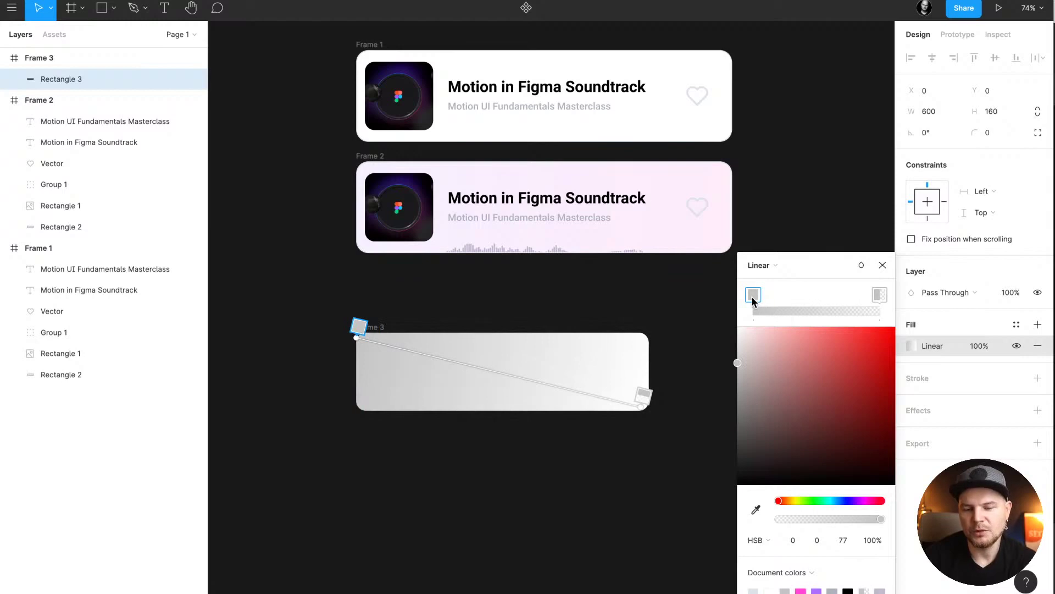
# - Color the gradient from bright purple, hue 281, to pink, HSB 324, 100, 100, with the pink end at 100% opacity
pyautogui.click(859, 500)
pyautogui.moveTo(886, 385); pyautogui.dragTo(893, 327)
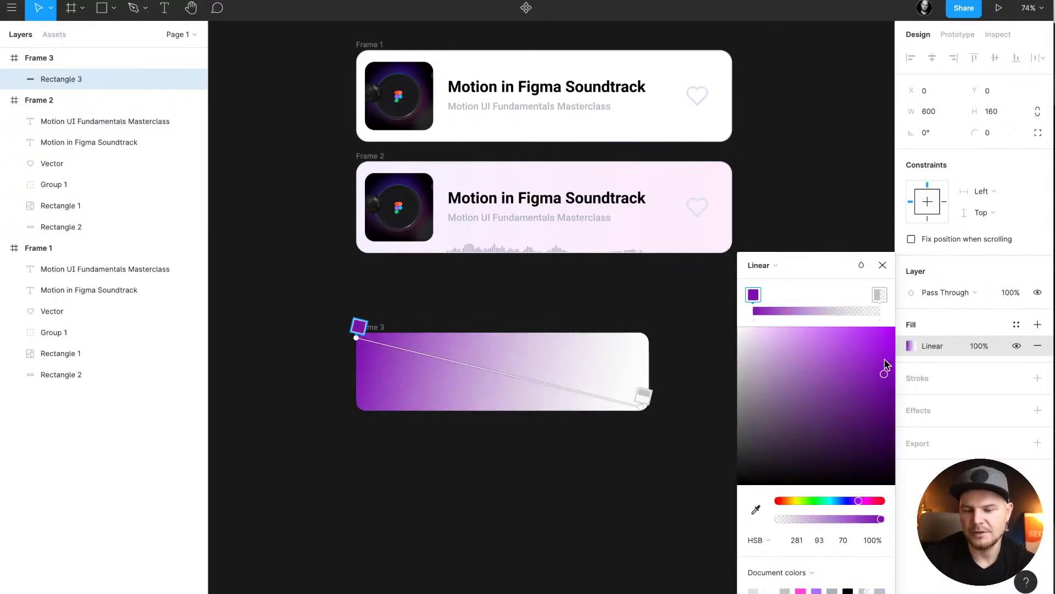
pyautogui.click(883, 297)
pyautogui.click(870, 500)
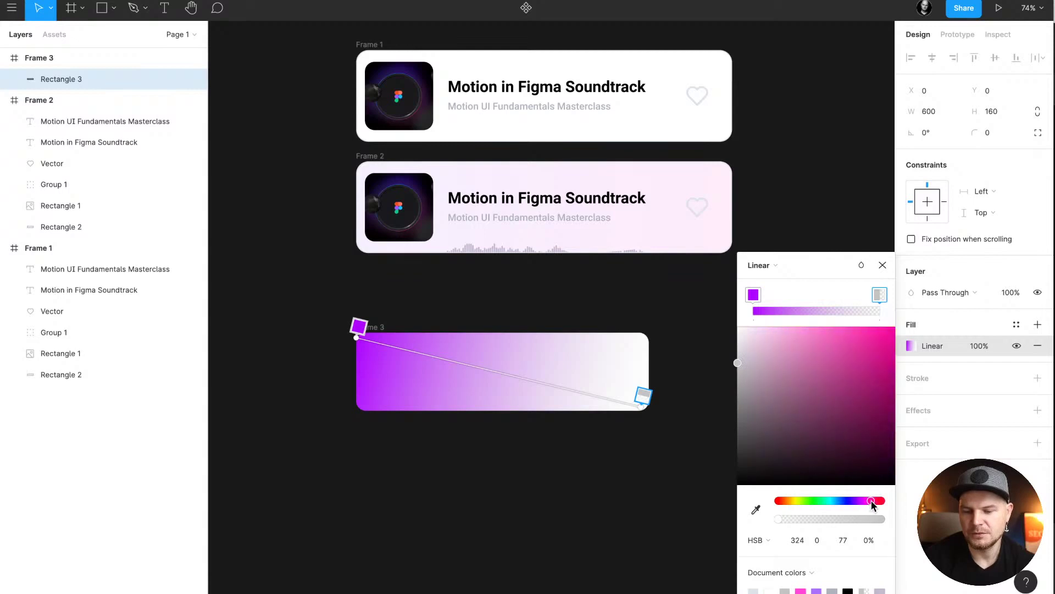
pyautogui.moveTo(871, 379); pyautogui.dragTo(917, 313)
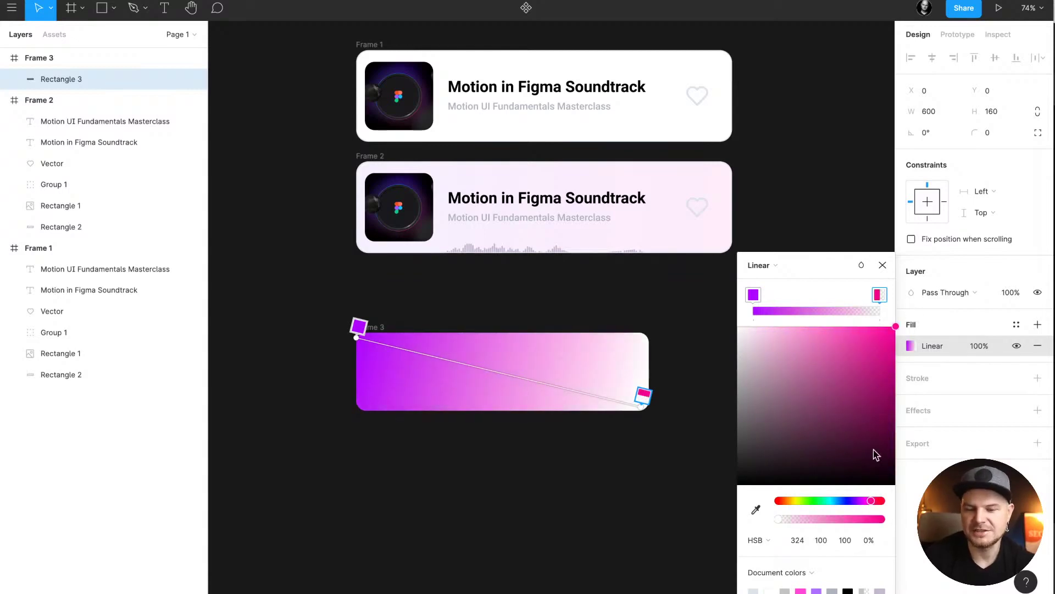
pyautogui.moveTo(778, 519); pyautogui.dragTo(909, 522)
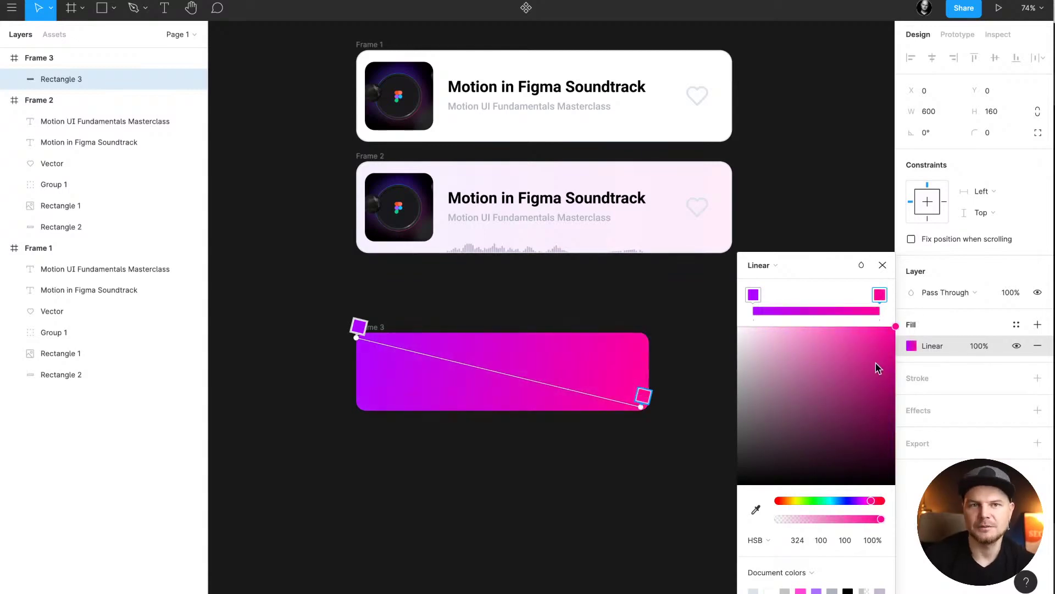
# - Set the gradient rectangle's layer opacity to 20% and move it left to X -571, leaving only a narrow strip inside Frame 3
pyautogui.click(881, 264)
pyautogui.press('2')
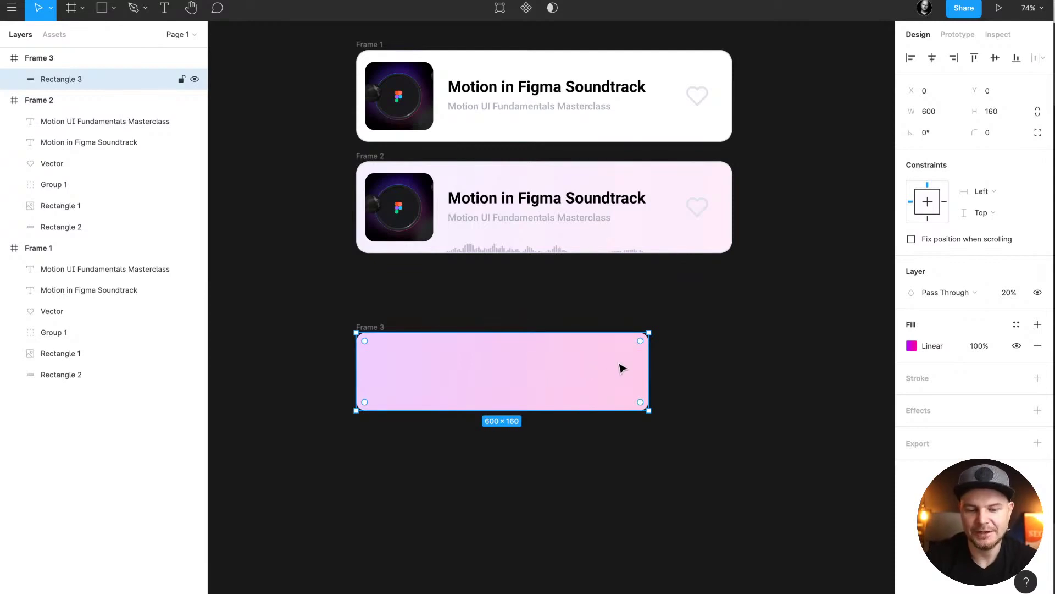
pyautogui.moveTo(621, 368); pyautogui.dragTo(364, 388)
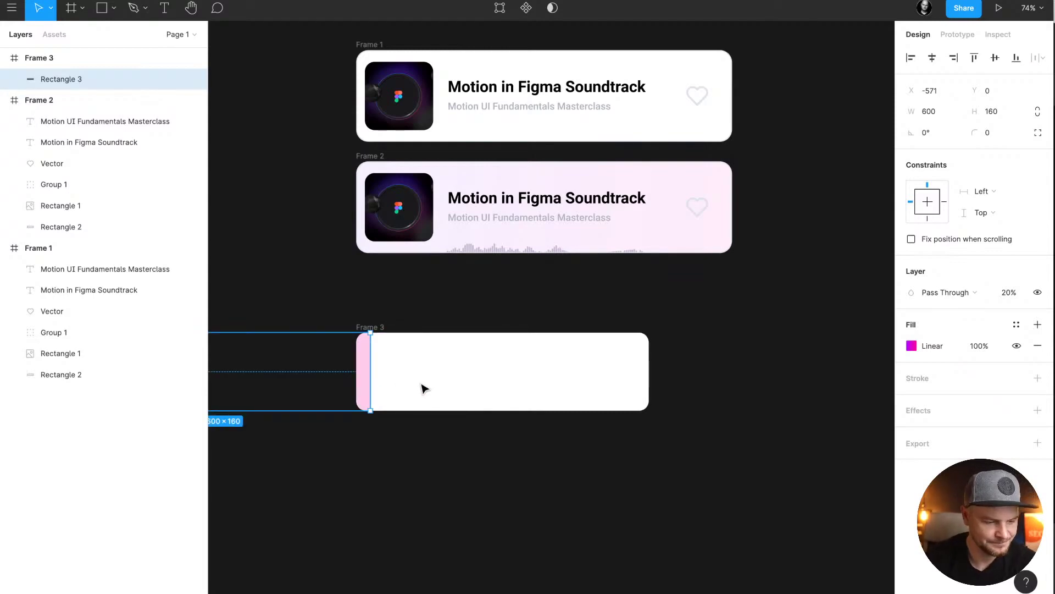
pyautogui.click(455, 382)
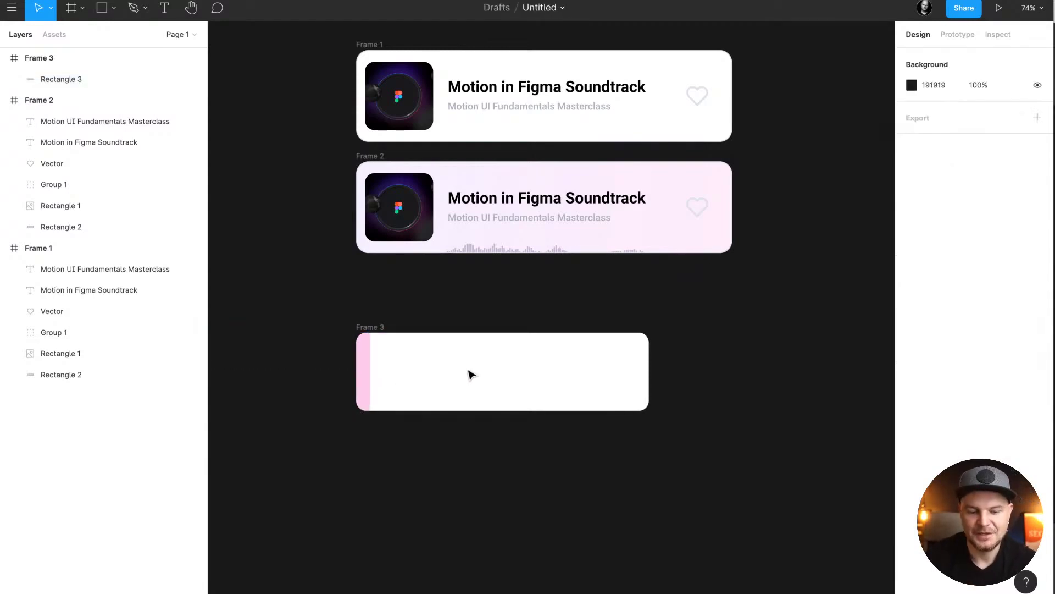
# - Draw a square inside Frame 3 to the right of the pink strip and size it to 120 × 120
pyautogui.press('r')
pyautogui.moveTo(436, 339); pyautogui.dragTo(486, 397)
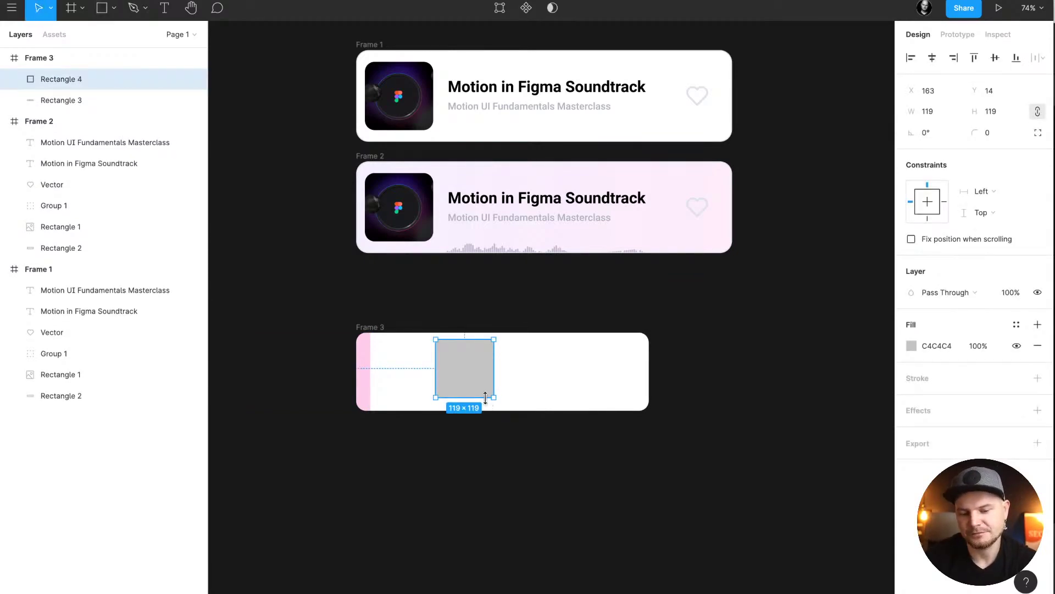
pyautogui.click(1008, 114)
pyautogui.write('120')
pyautogui.press('Return')
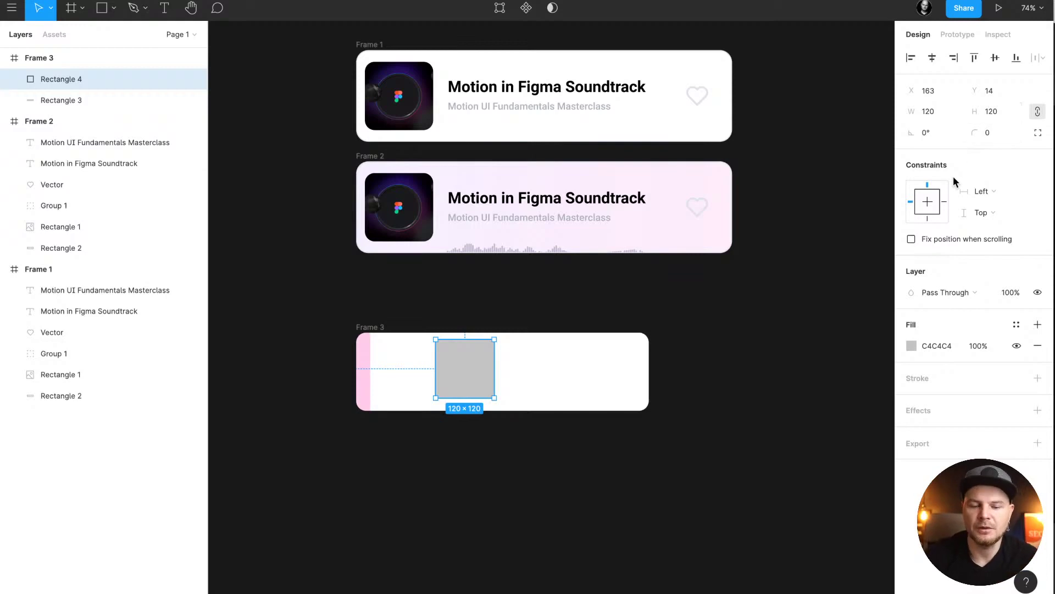
# - Center the square vertically in Frame 3 at X 155, Y 20, and give it a corner radius of 16
pyautogui.moveTo(477, 369); pyautogui.dragTo(468, 375)
pyautogui.click(998, 133)
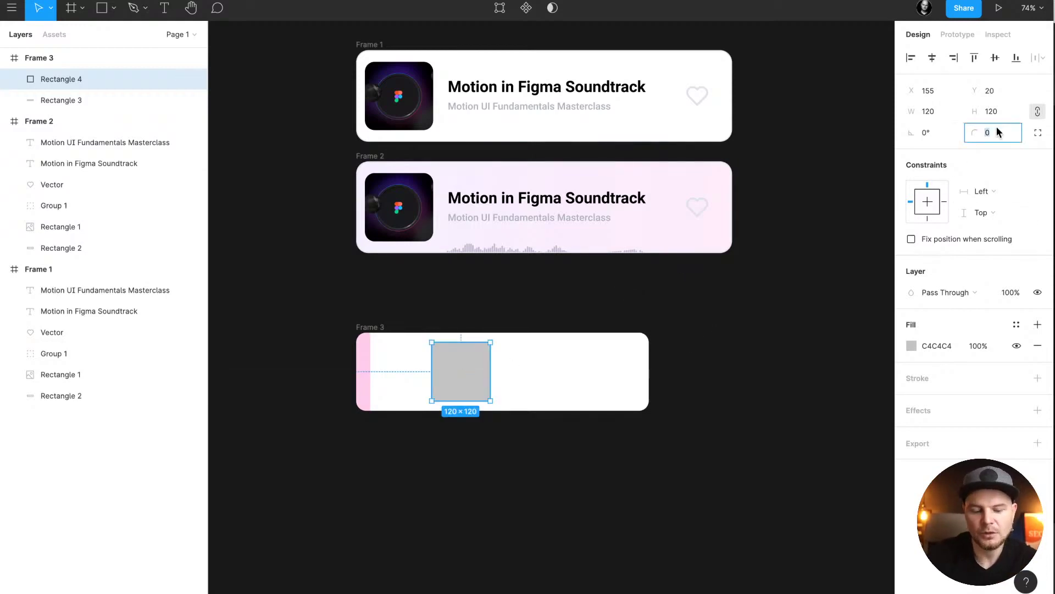
pyautogui.write('16')
pyautogui.press('Return')
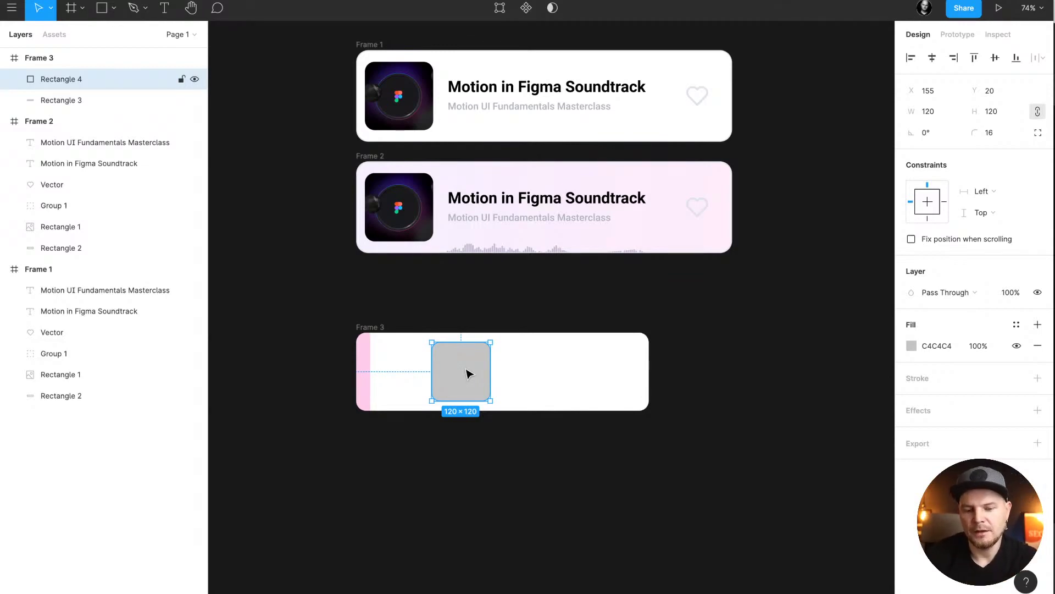
pyautogui.click(522, 369)
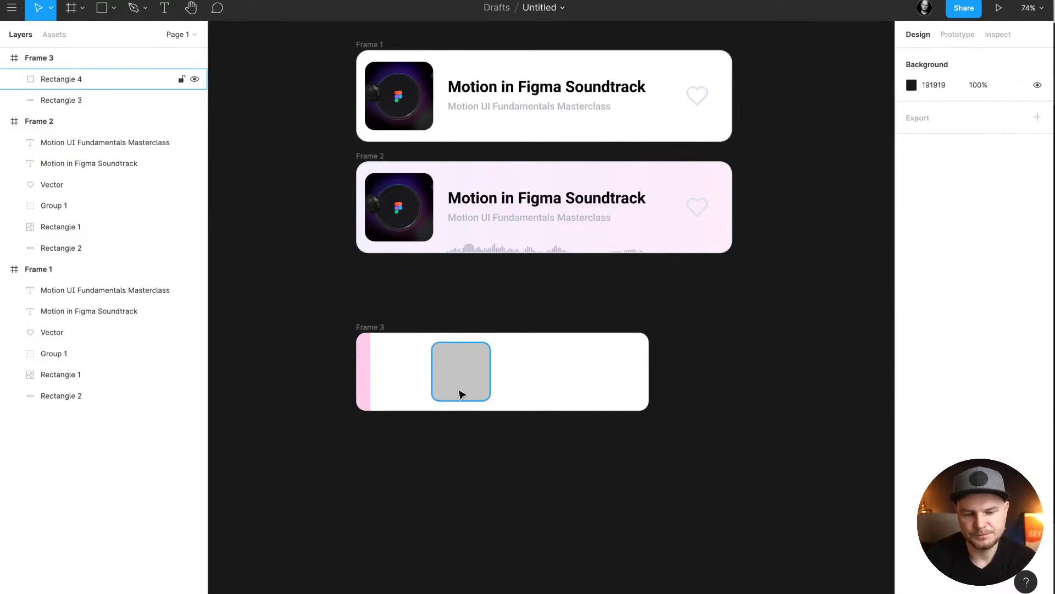
pyautogui.click(461, 395)
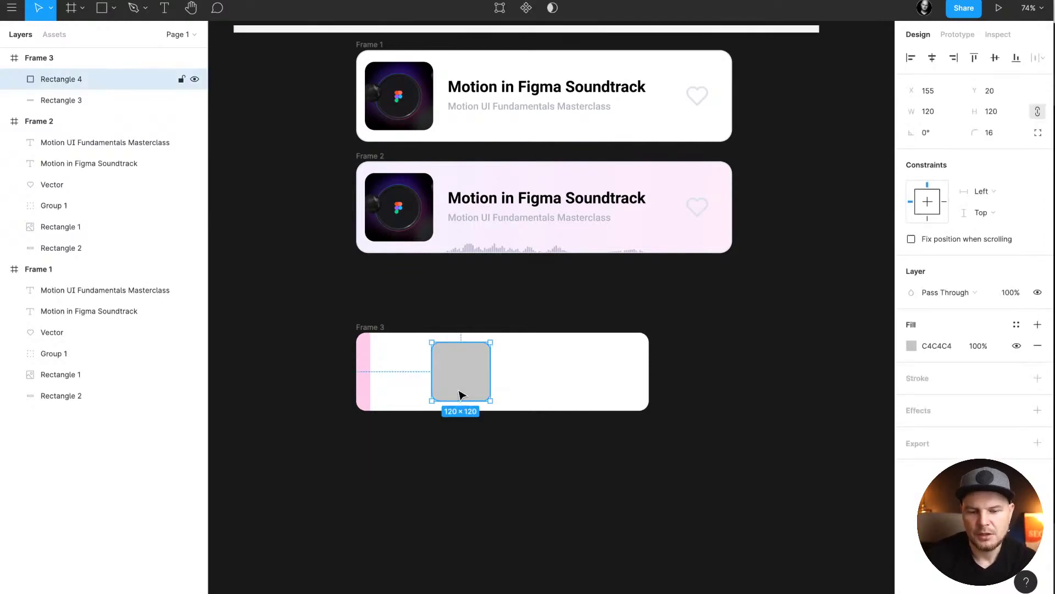
# - Start placing an image and browse to the Plans folder inside Motion UI, Website, Assets
pyautogui.press('super+shift+k')
pyautogui.click(557, 103)
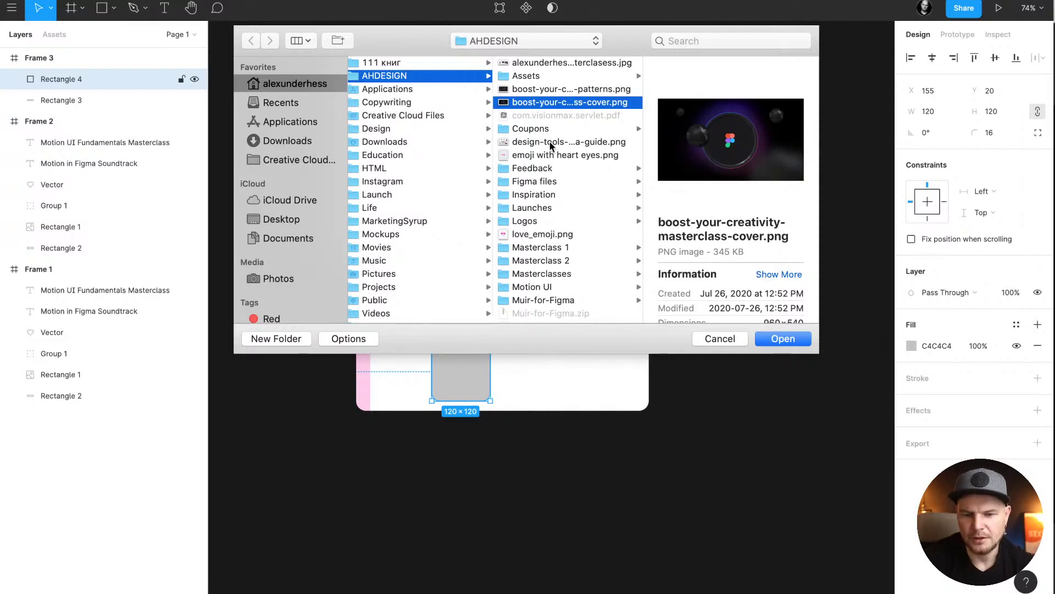
pyautogui.scroll(-5, 549, 165)
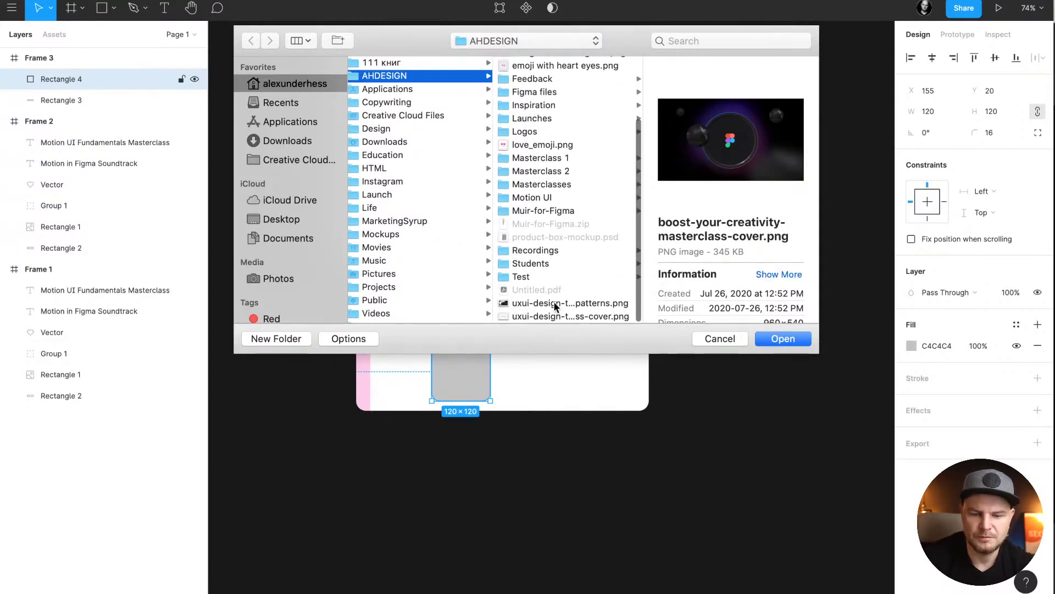
pyautogui.click(553, 301)
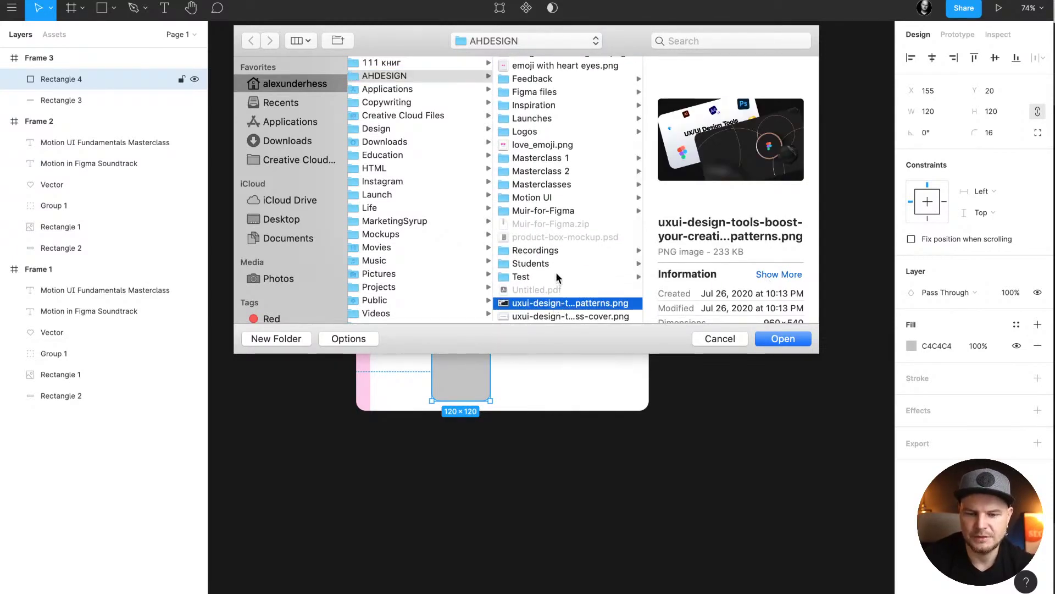
pyautogui.click(558, 197)
pyautogui.click(700, 315)
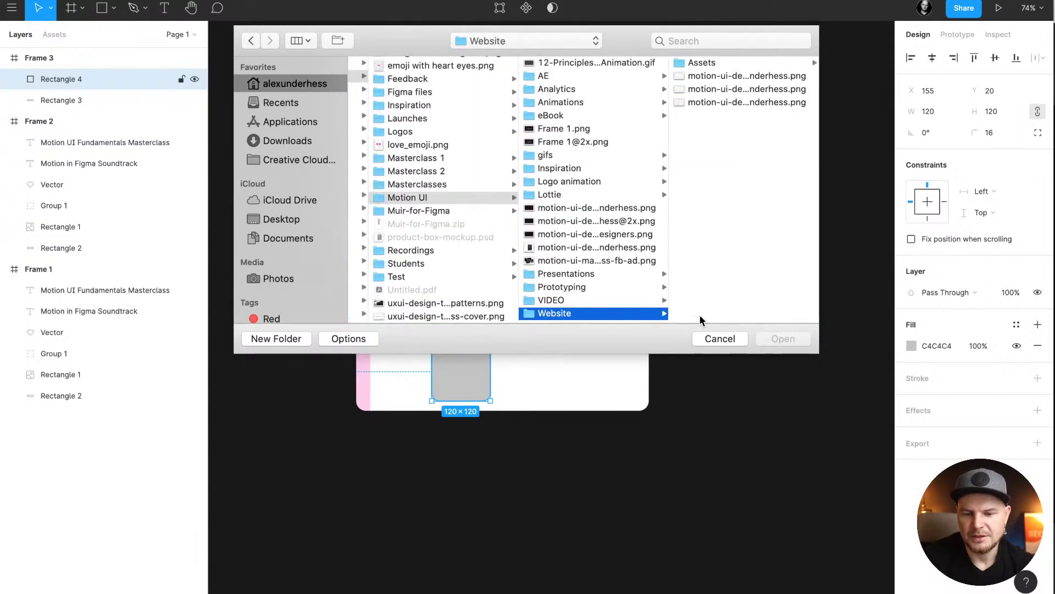
pyautogui.click(737, 61)
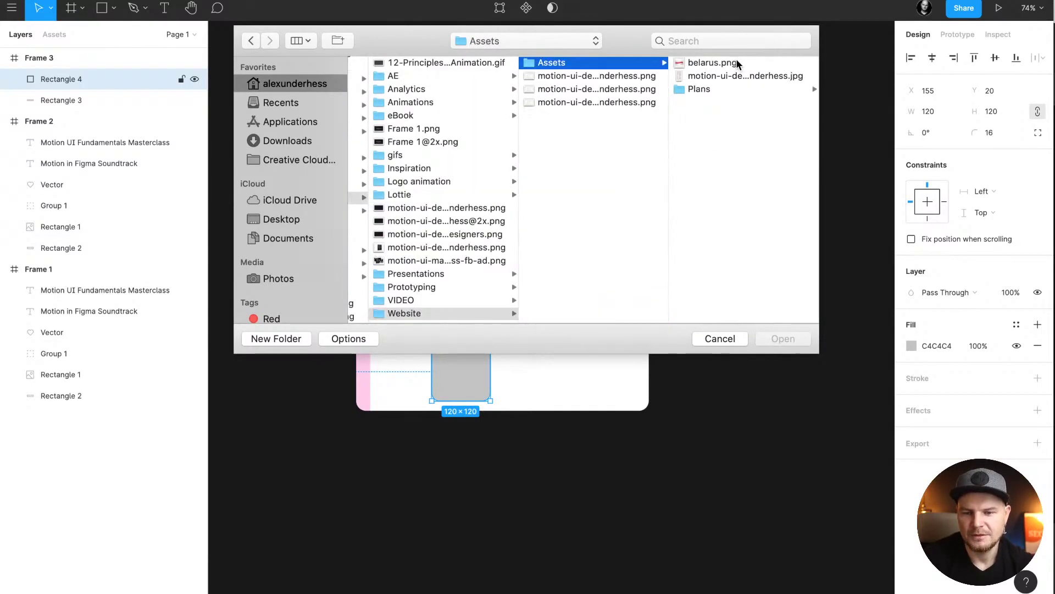
pyautogui.click(721, 89)
# - Choose the Motion UI Design Premium package PNG and place it as the image fill of the gray square in Frame 3
pyautogui.click(714, 129)
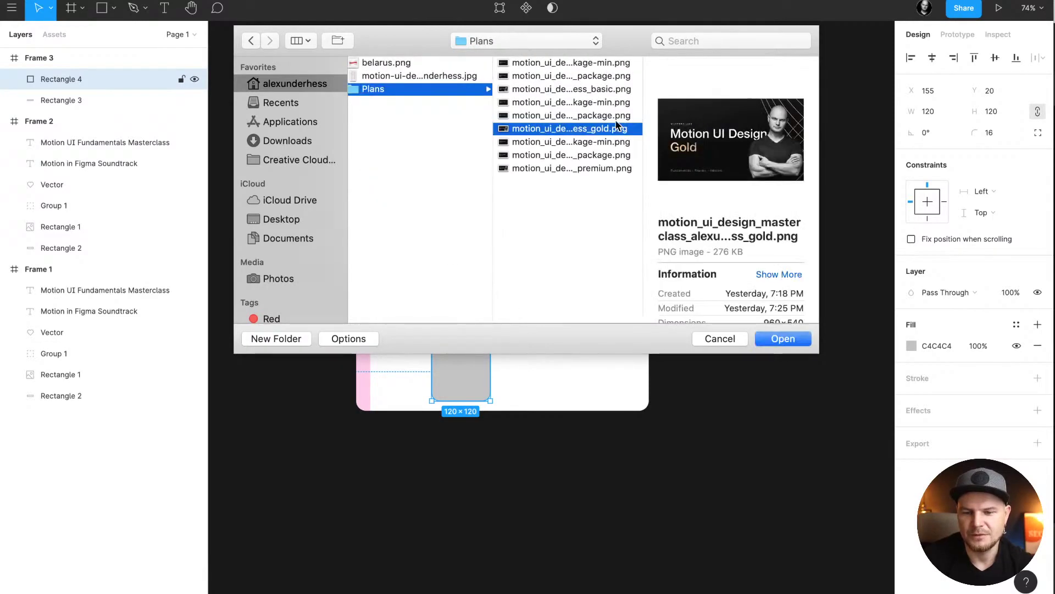
pyautogui.click(602, 101)
pyautogui.click(603, 116)
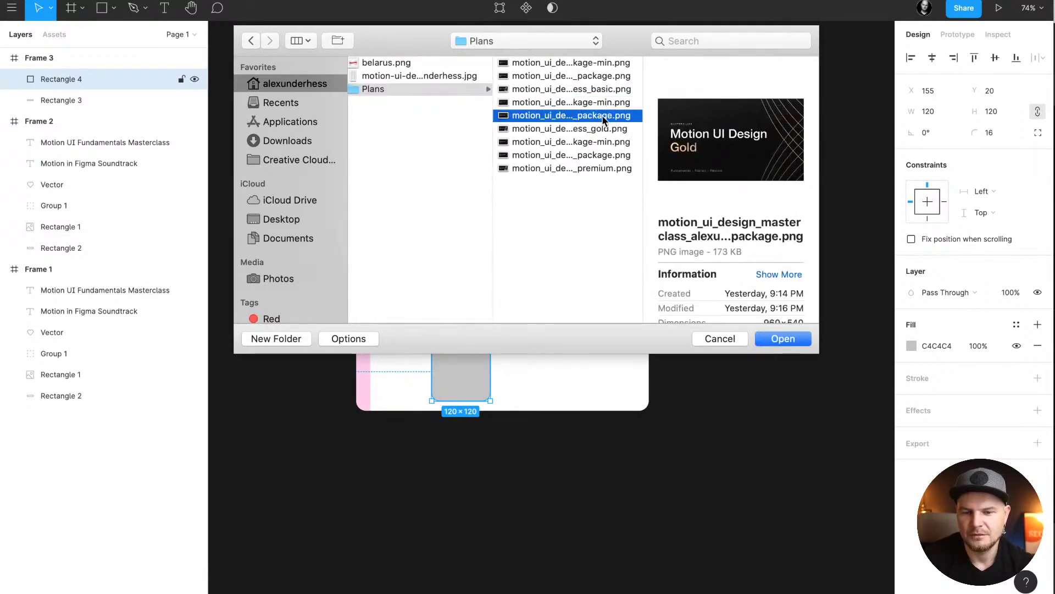
pyautogui.click(599, 141)
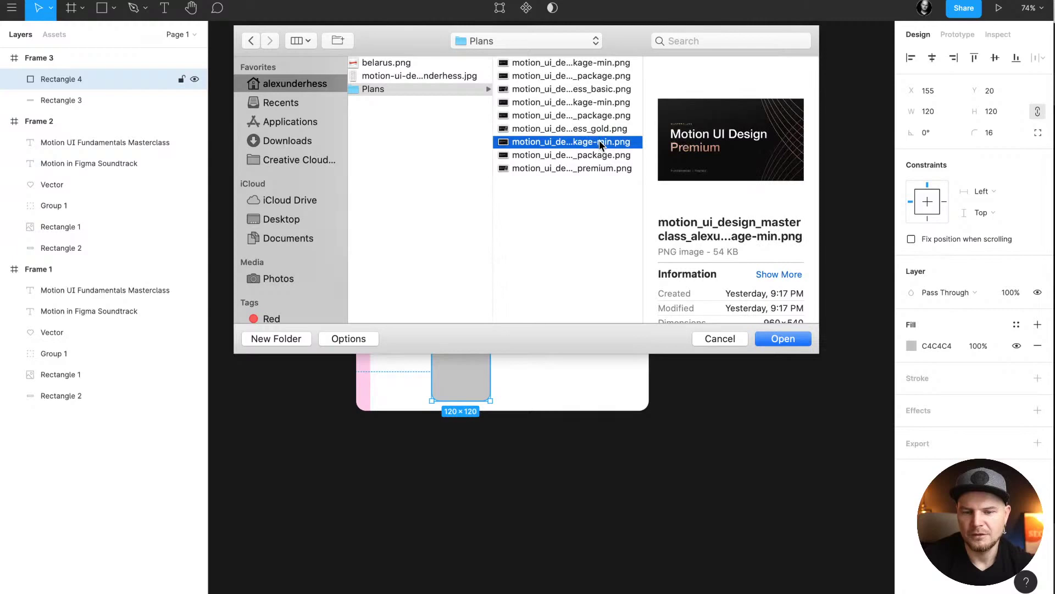
pyautogui.click(530, 156)
pyautogui.click(785, 338)
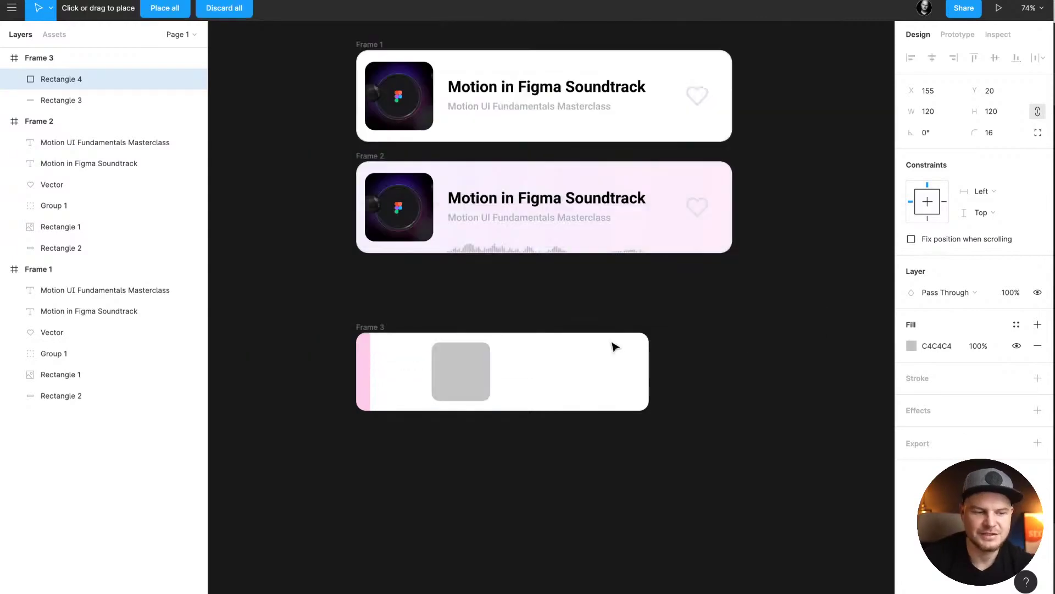
pyautogui.click(460, 355)
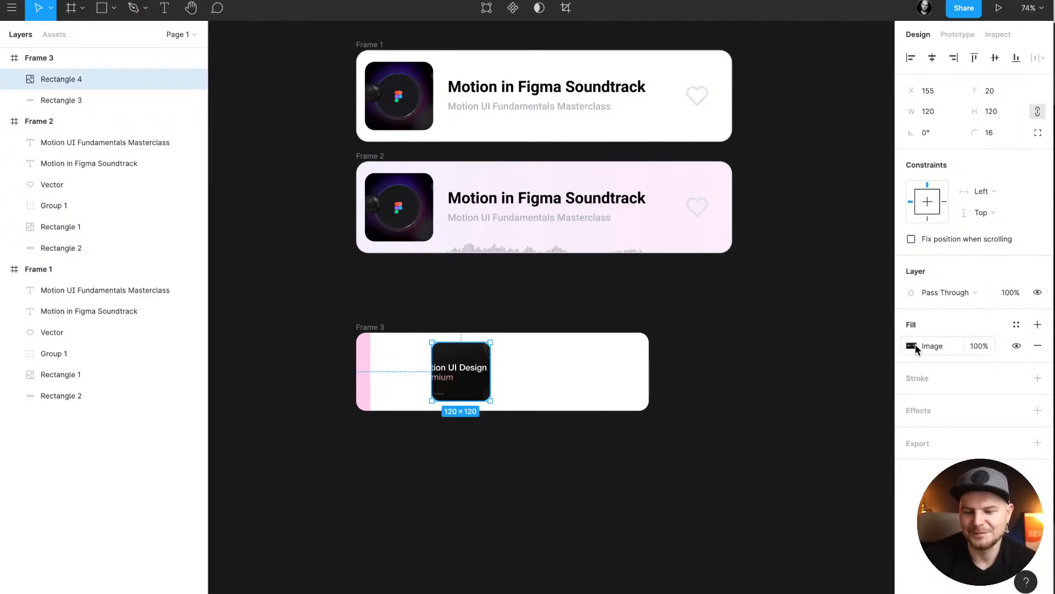
# - Shift the cover image's crop to show the start of its title, and move the square to X 18 in Frame 3
pyautogui.doubleClick(471, 391)
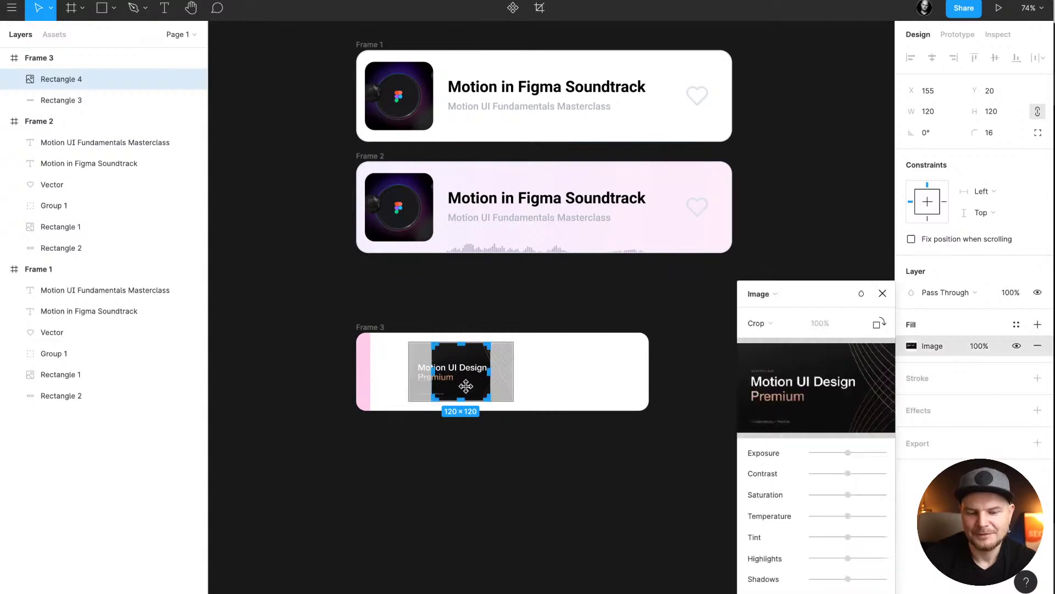
pyautogui.moveTo(470, 380); pyautogui.dragTo(403, 384)
pyautogui.click(890, 298)
# - Nudge the cover square to X 20 so its side margin in Frame 3 matches the 20 vertical margins
pyautogui.press('alt')
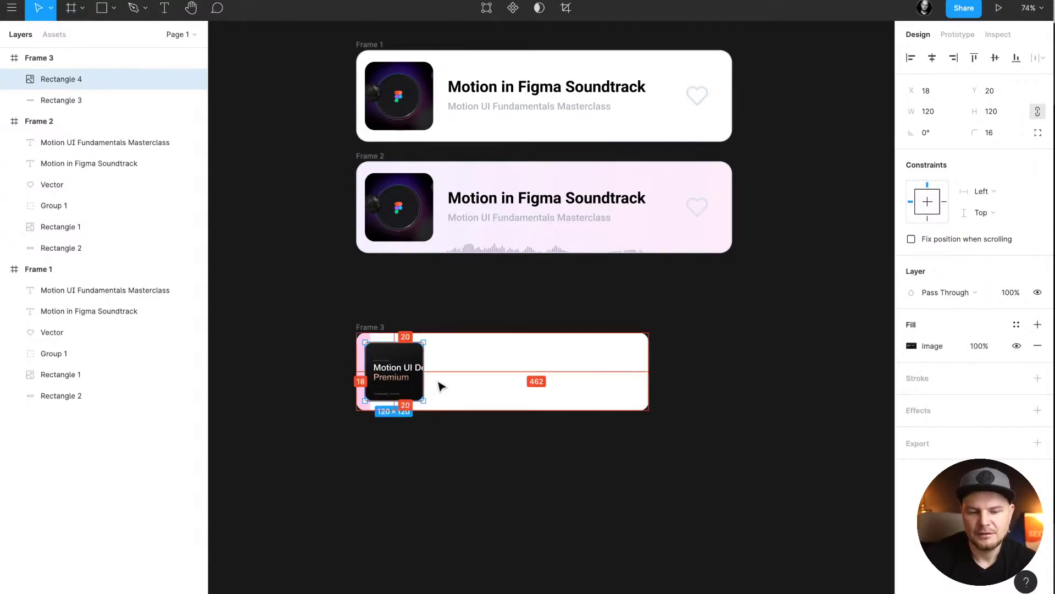
pyautogui.press('Right')
pyautogui.press('Right')
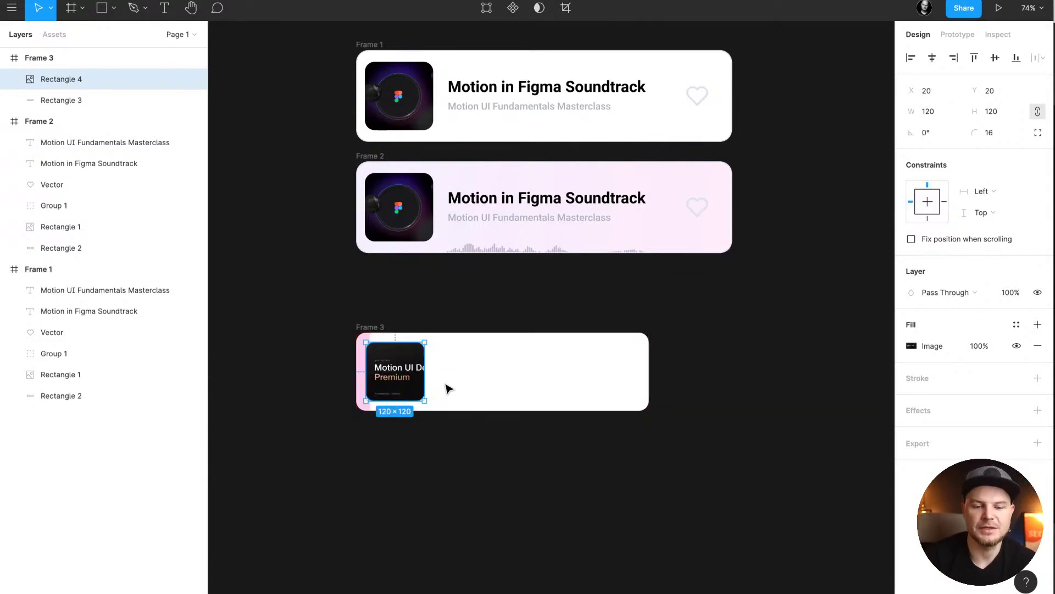
pyautogui.click(508, 323)
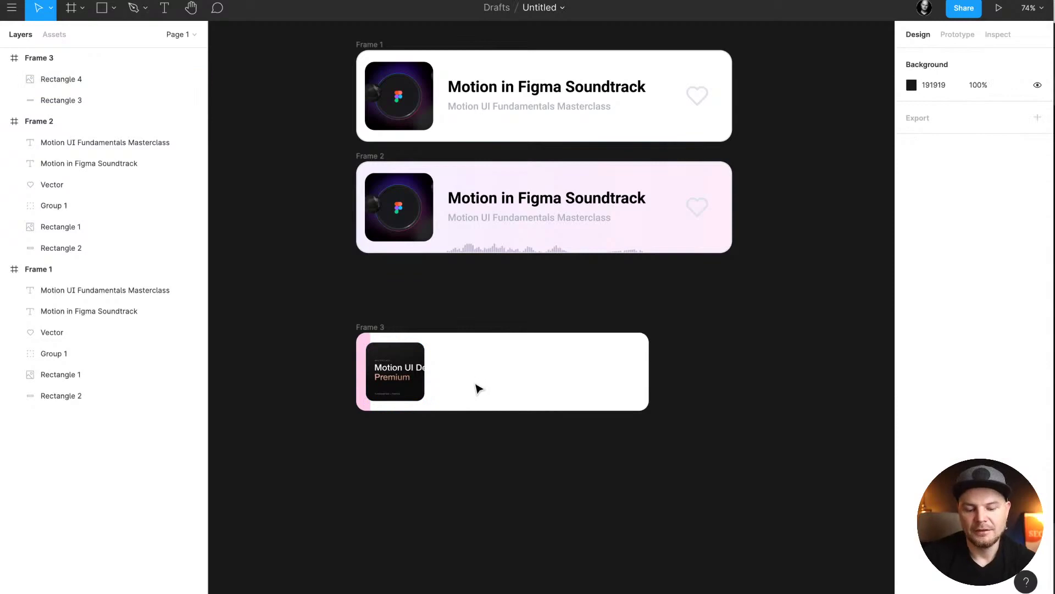
# - Add a text layer reading "Motion UI Soundtrack" to the right of the cover image in Frame 3
pyautogui.press('t')
pyautogui.click(462, 356)
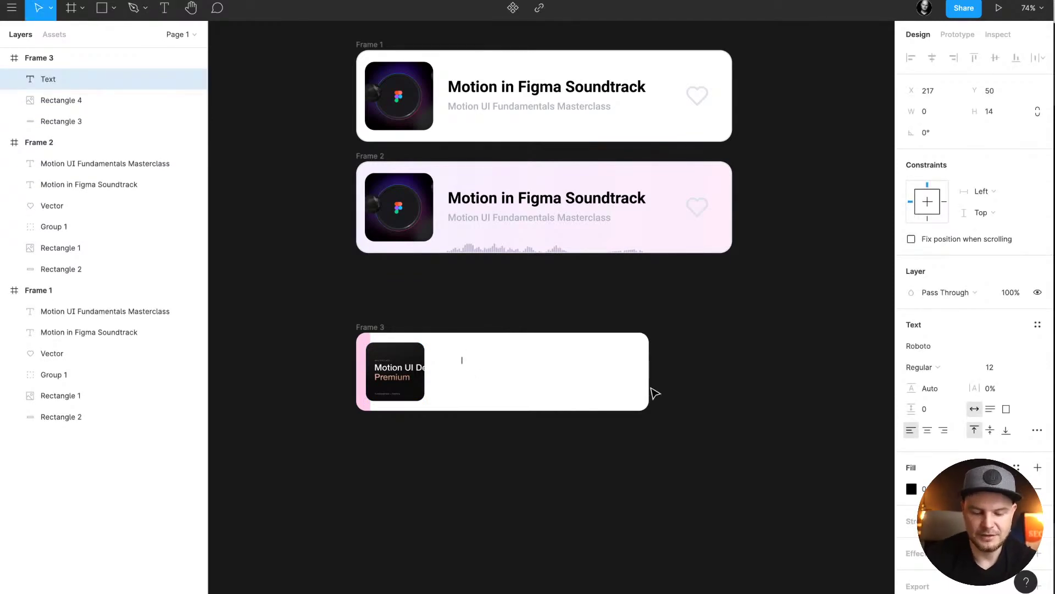
pyautogui.write('Moti')
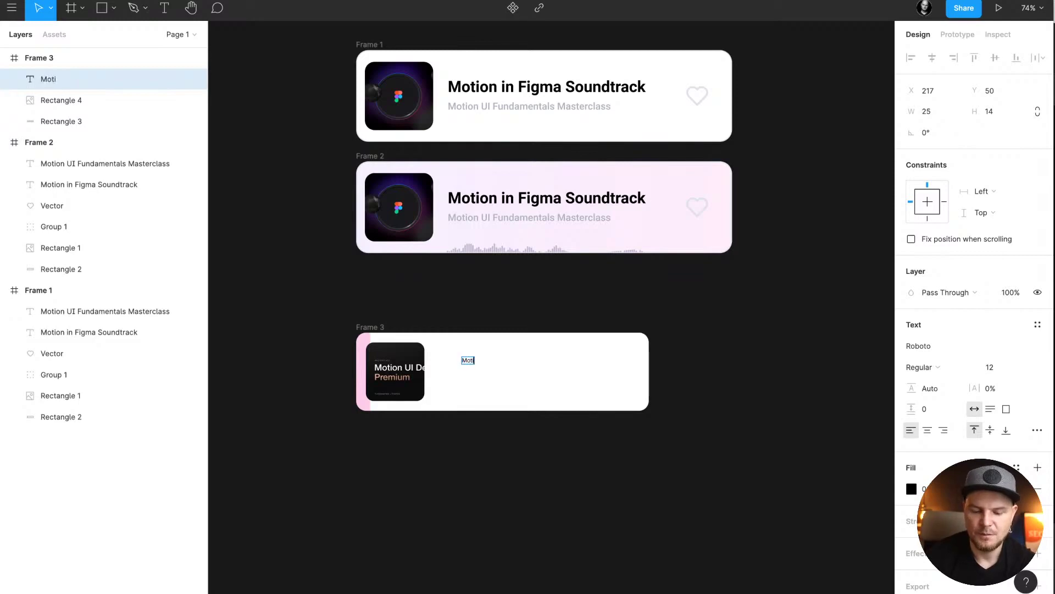
pyautogui.write('on UI Soundtrack')
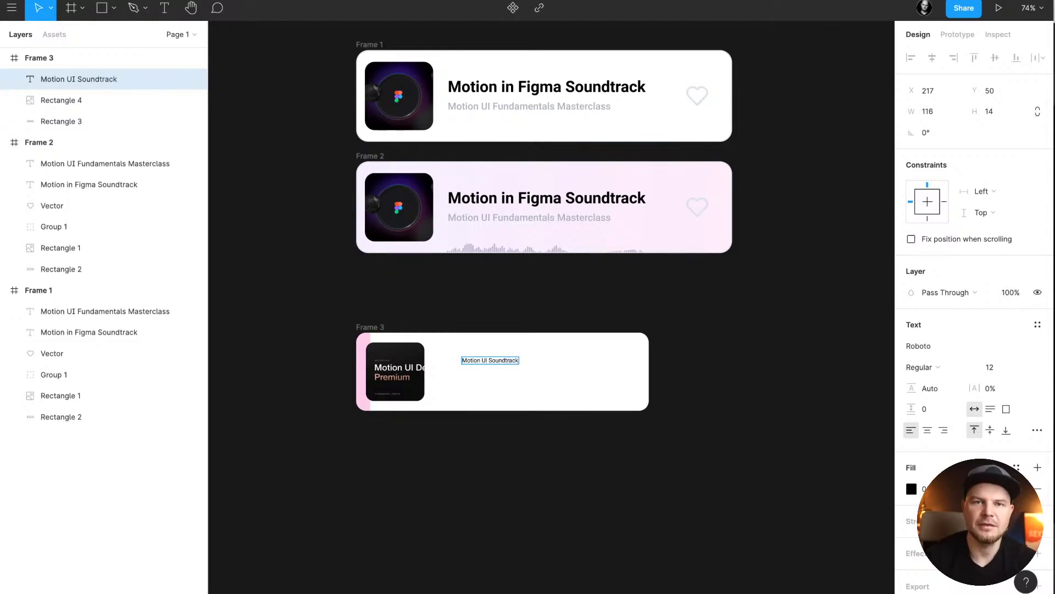
# - Replace the text beside the cover image with "Youtube Live Motion"
pyautogui.hotkey('ctrl', 'a')
pyautogui.press('BackSpace')
pyautogui.write('Yo')
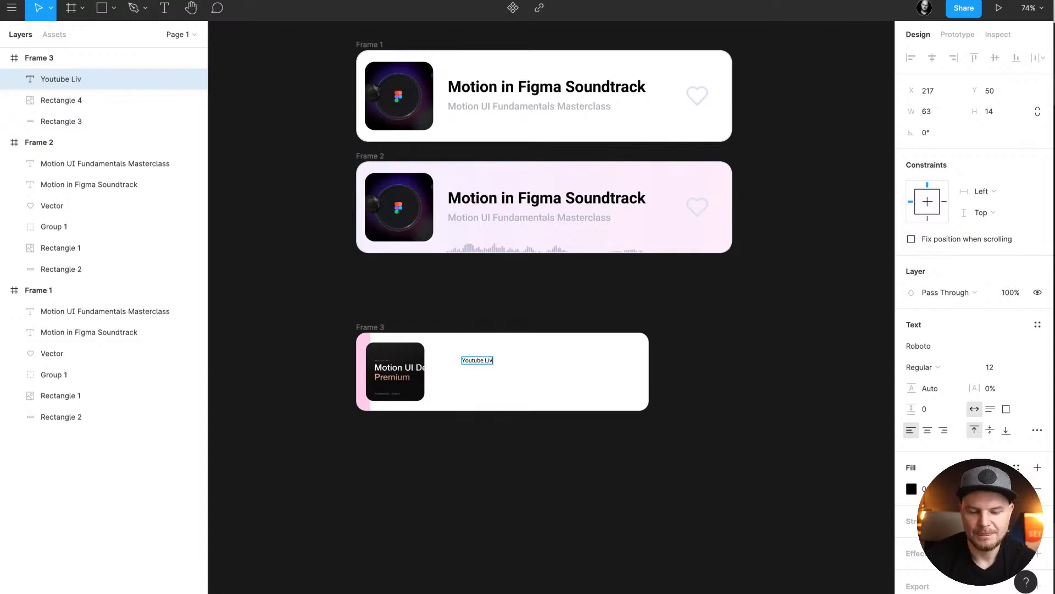
pyautogui.write('utube Live M')
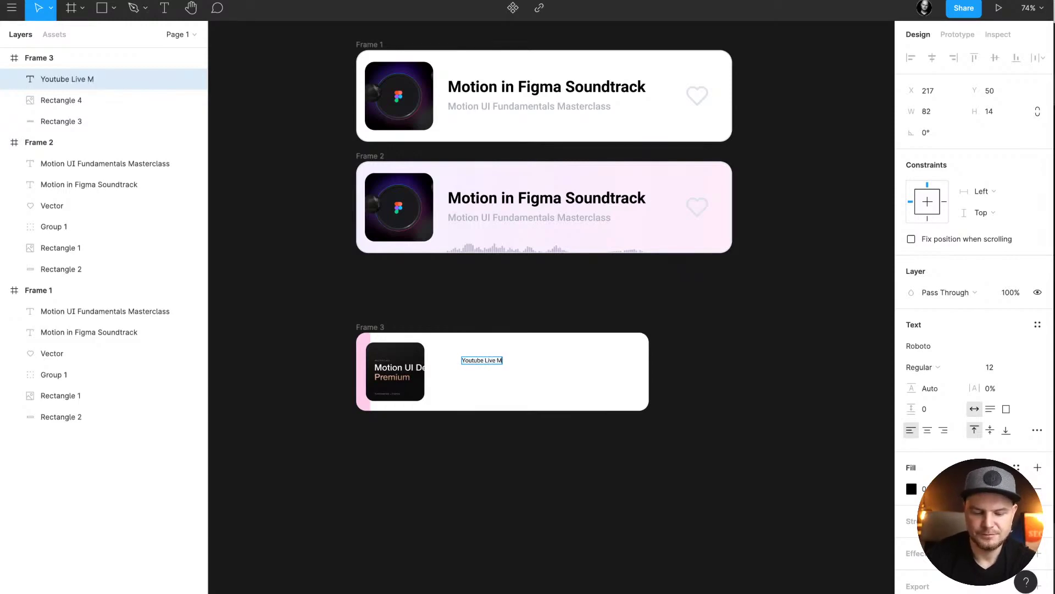
pyautogui.write('otion')
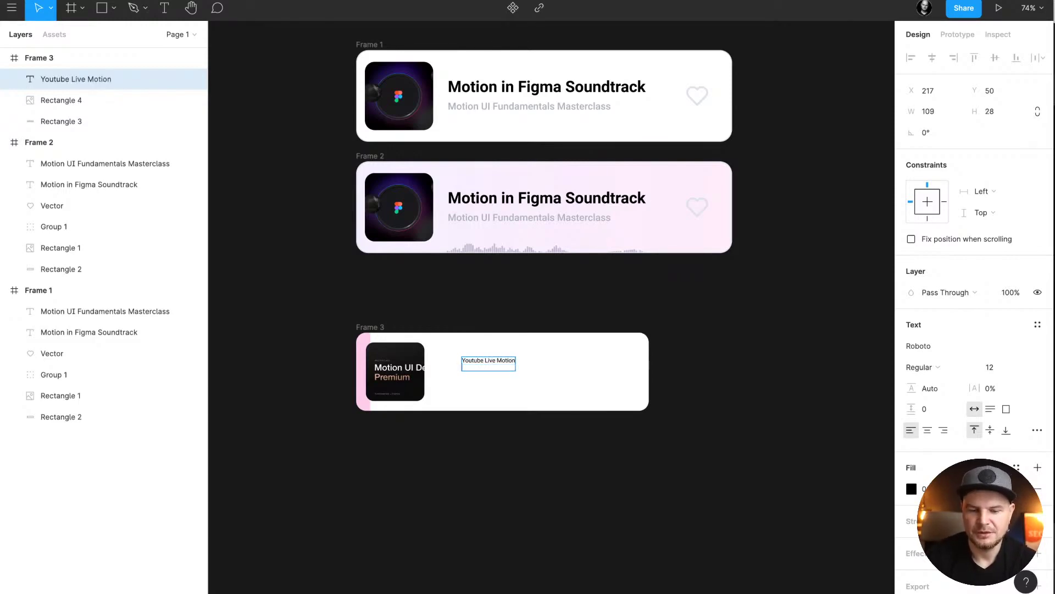
pyautogui.hotkey('ctrl', 'a')
pyautogui.press('Escape')
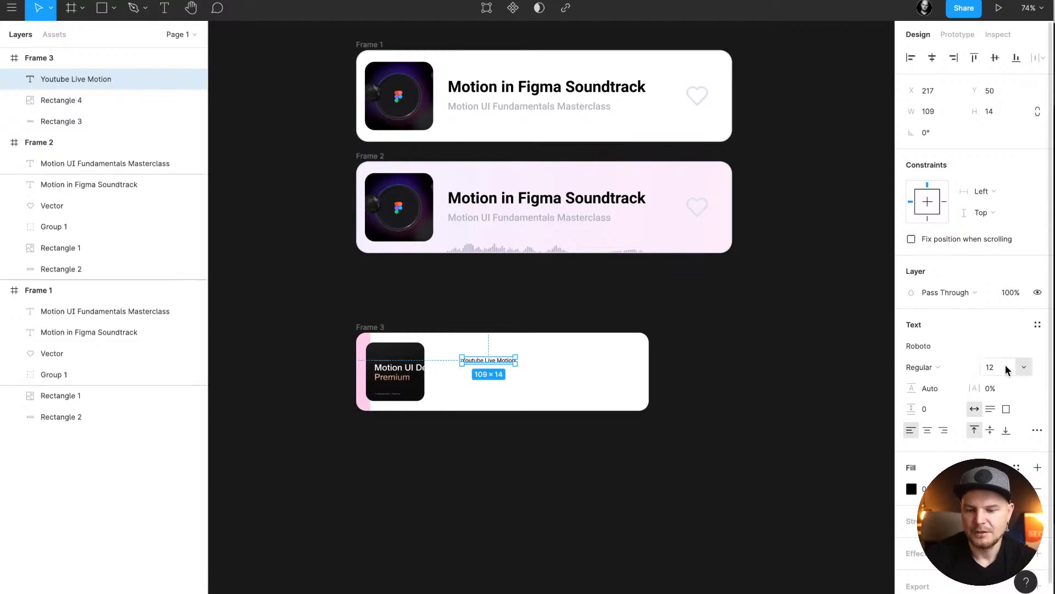
# - Set the "Youtube Live Motion" title to font size 32 and Medium weight
pyautogui.click(1007, 368)
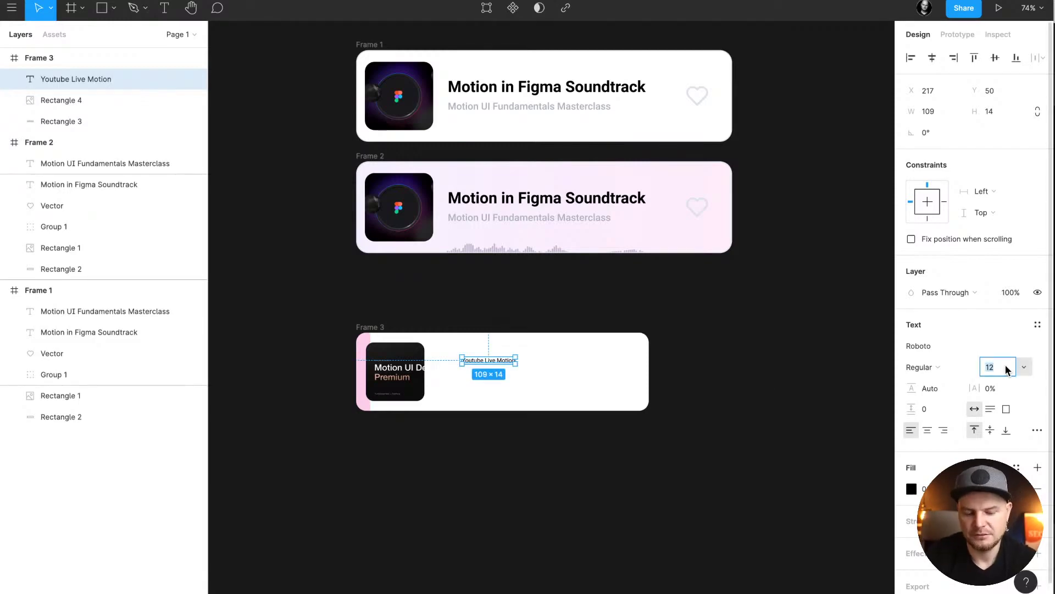
pyautogui.write('32')
pyautogui.press('Return')
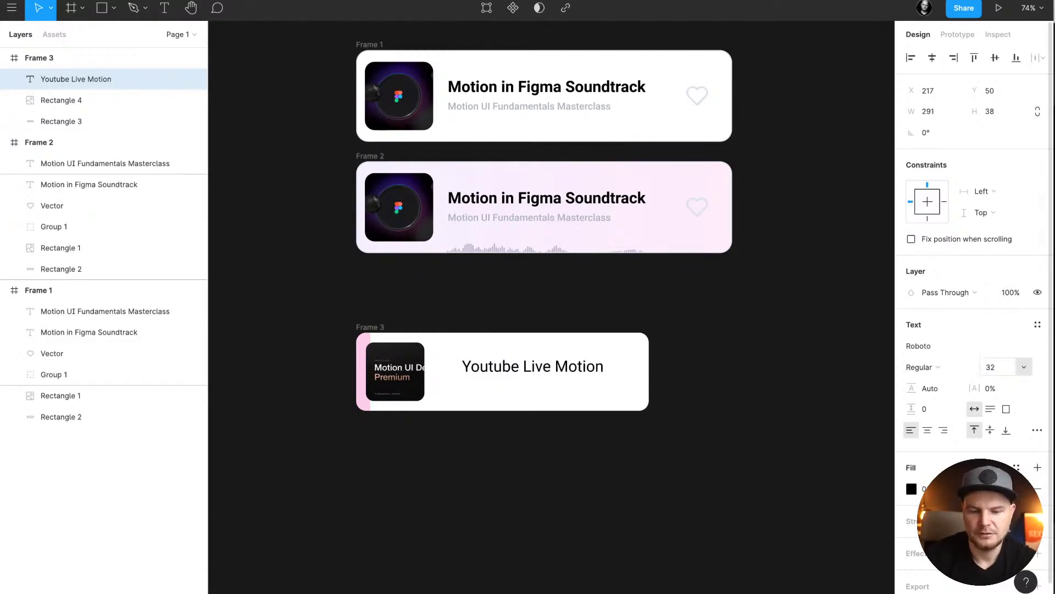
pyautogui.click(959, 372)
pyautogui.click(958, 376)
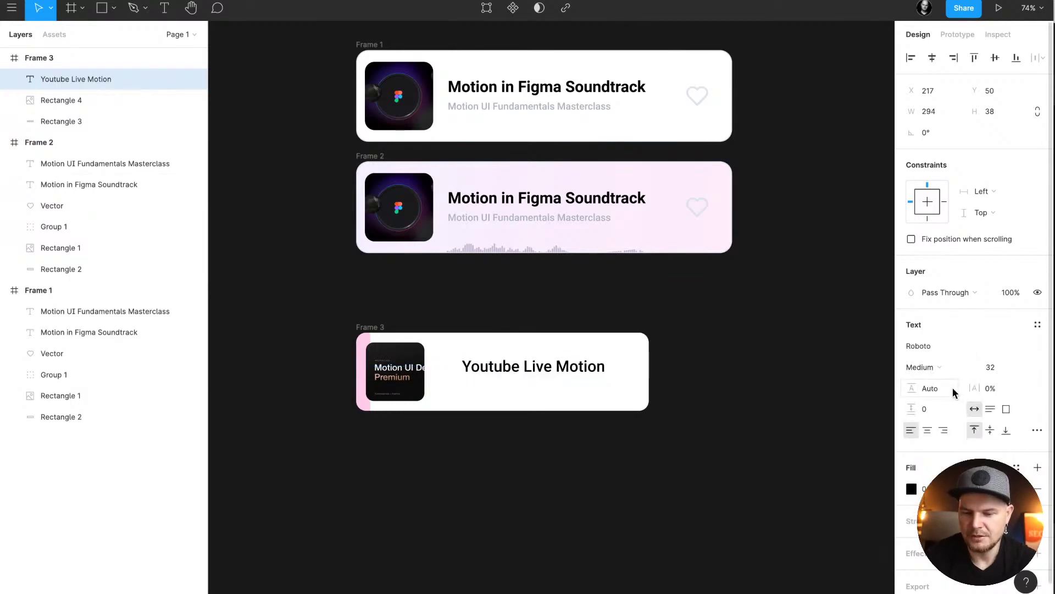
# - Move the title closer to the cover image at X 171, Y 42, and set its weight to Bold
pyautogui.moveTo(580, 374); pyautogui.dragTo(558, 370)
pyautogui.click(929, 363)
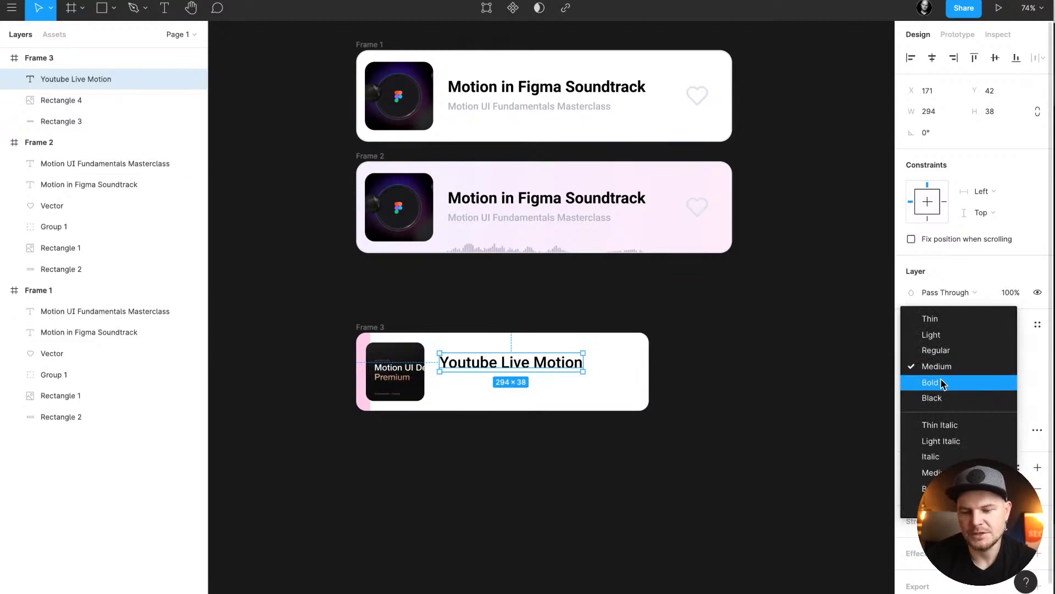
pyautogui.click(942, 382)
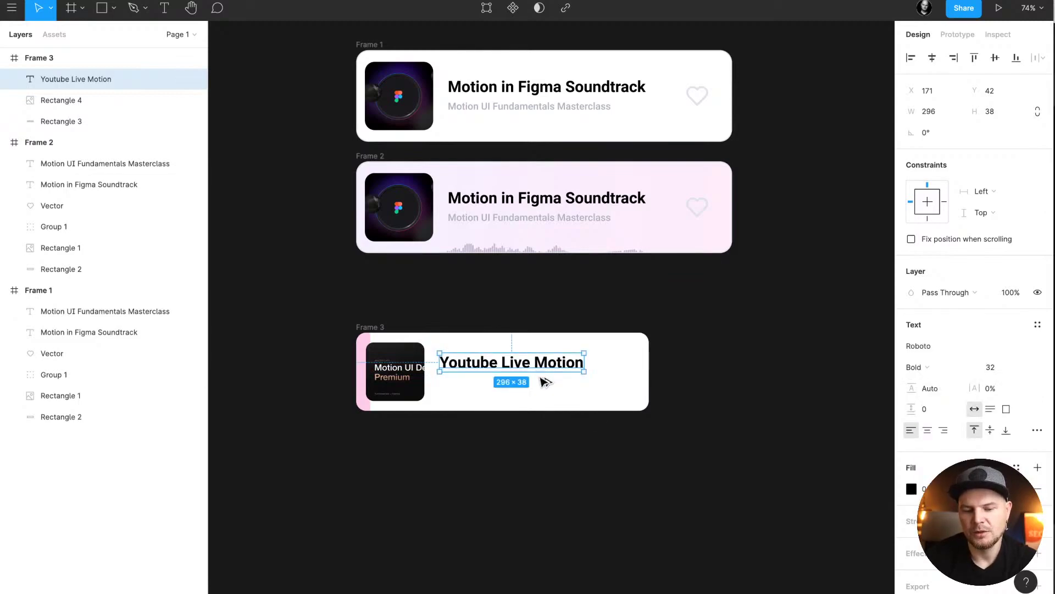
# - Duplicate the title directly below itself, set the copy's font size to 20, and position it at X 172, Y 90
pyautogui.keyDown('alt'); pyautogui.moveTo(546, 379); pyautogui.dragTo(542, 388); pyautogui.keyUp('alt')
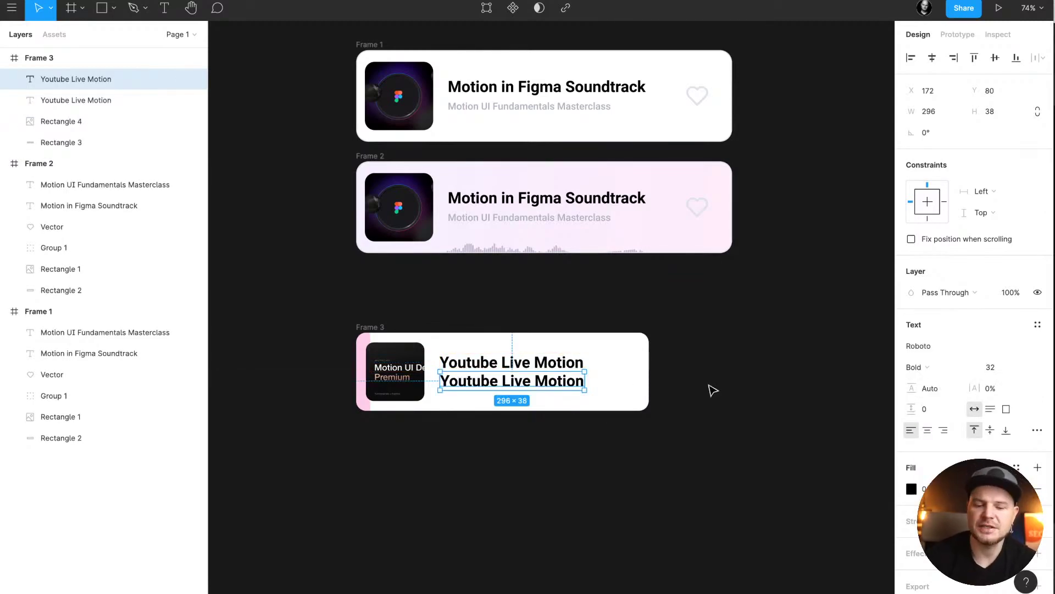
pyautogui.click(1000, 366)
pyautogui.write('20')
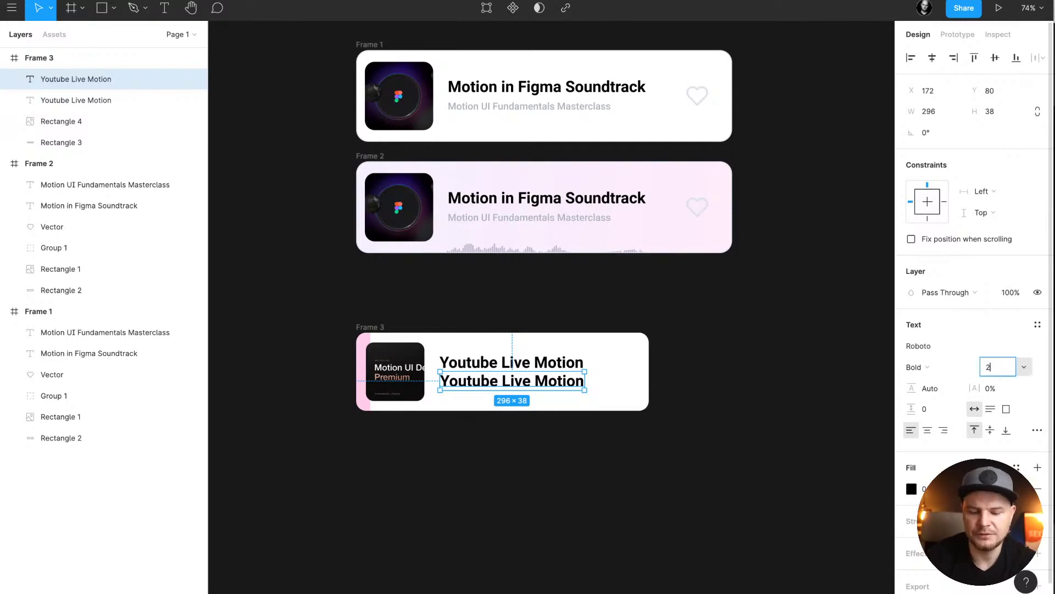
pyautogui.press('Return')
pyautogui.hotkey('shift', 'Down')
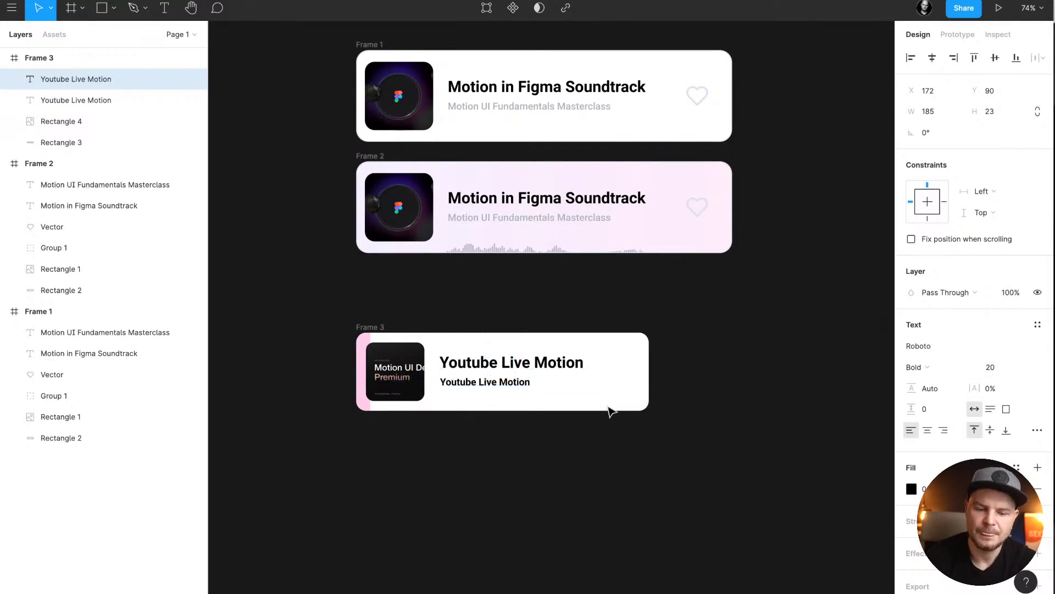
# - Give the smaller subtitle copy 60% layer opacity and Medium weight
pyautogui.press('6')
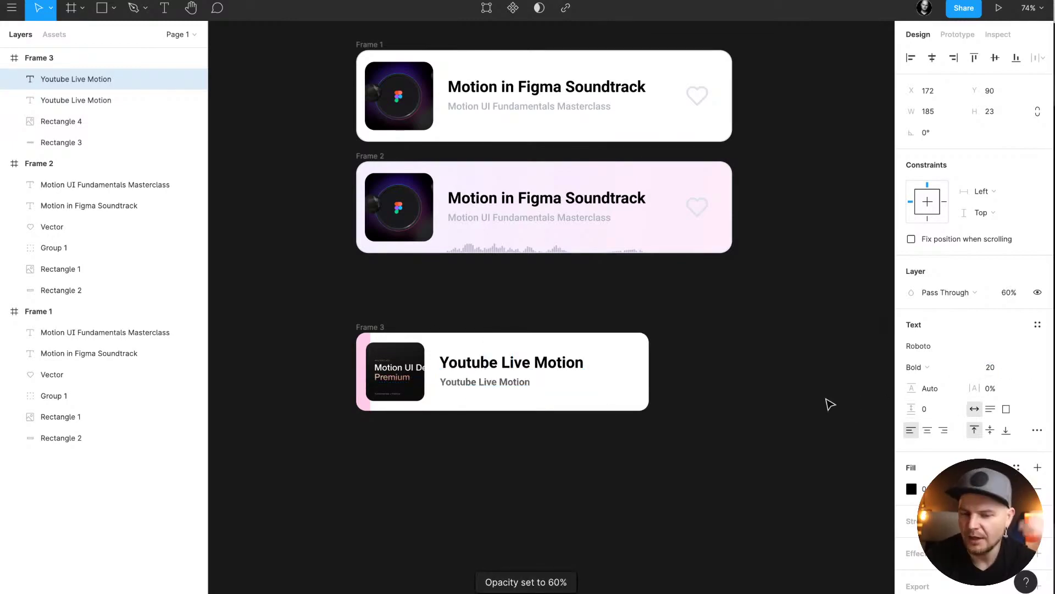
pyautogui.click(954, 368)
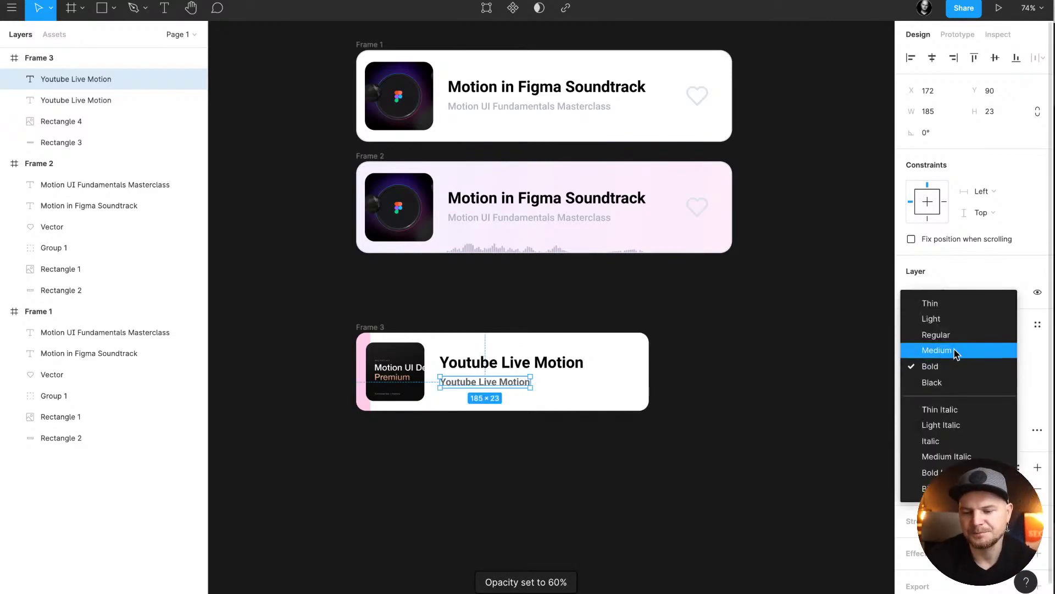
pyautogui.click(954, 350)
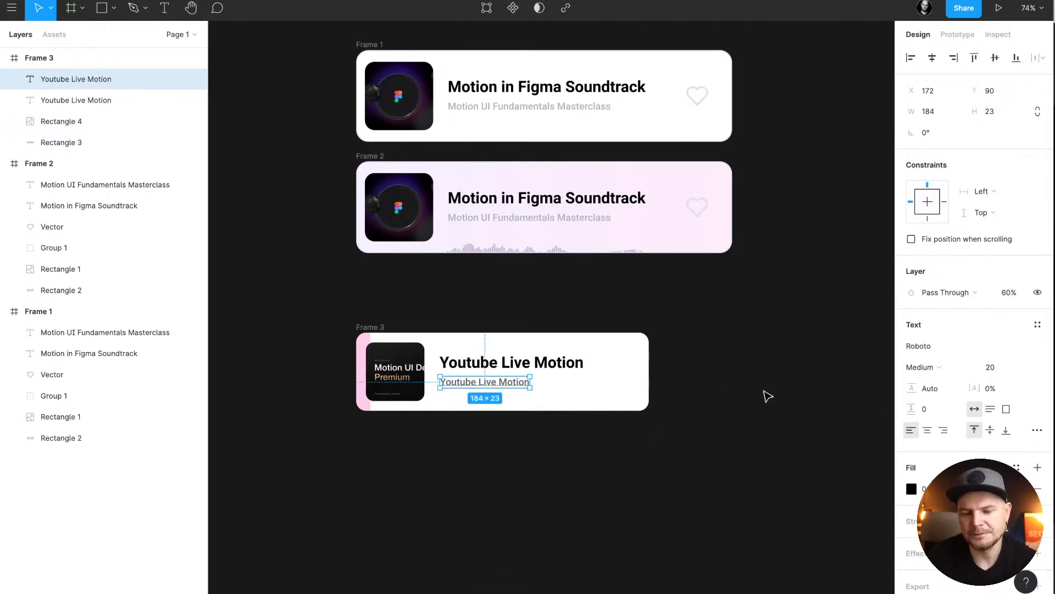
# - Replace the subtitle copy's text in the new card with "We are all awesome!"
pyautogui.doubleClick(492, 380)
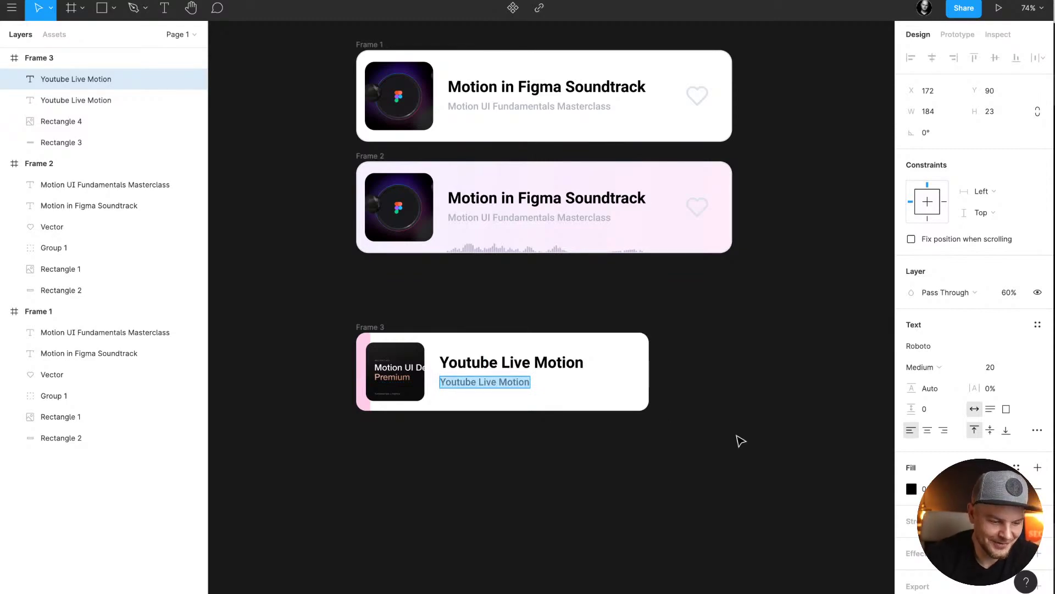
pyautogui.write('We a')
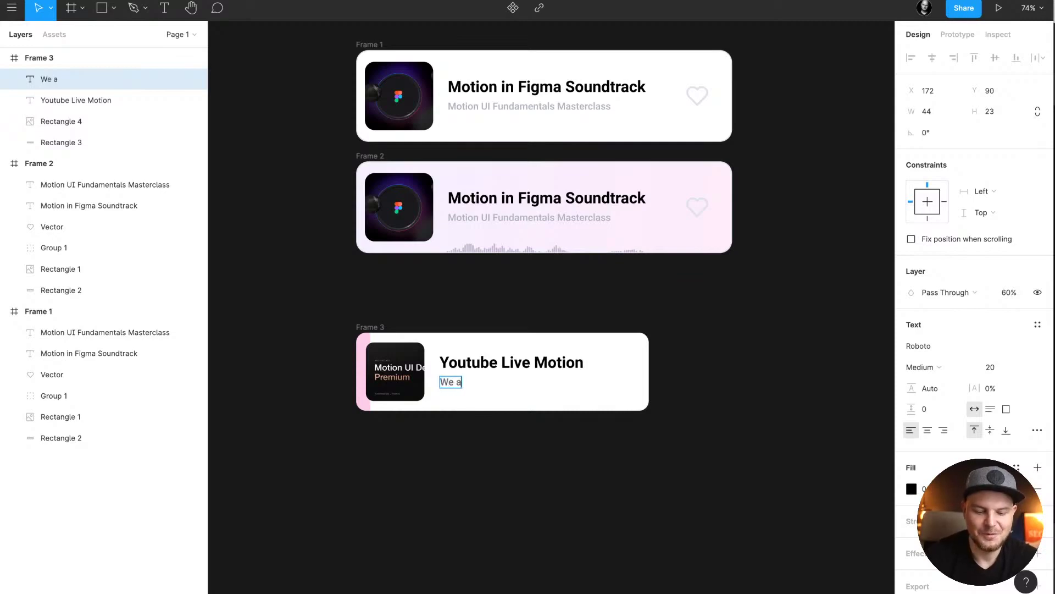
pyautogui.write('re all awes')
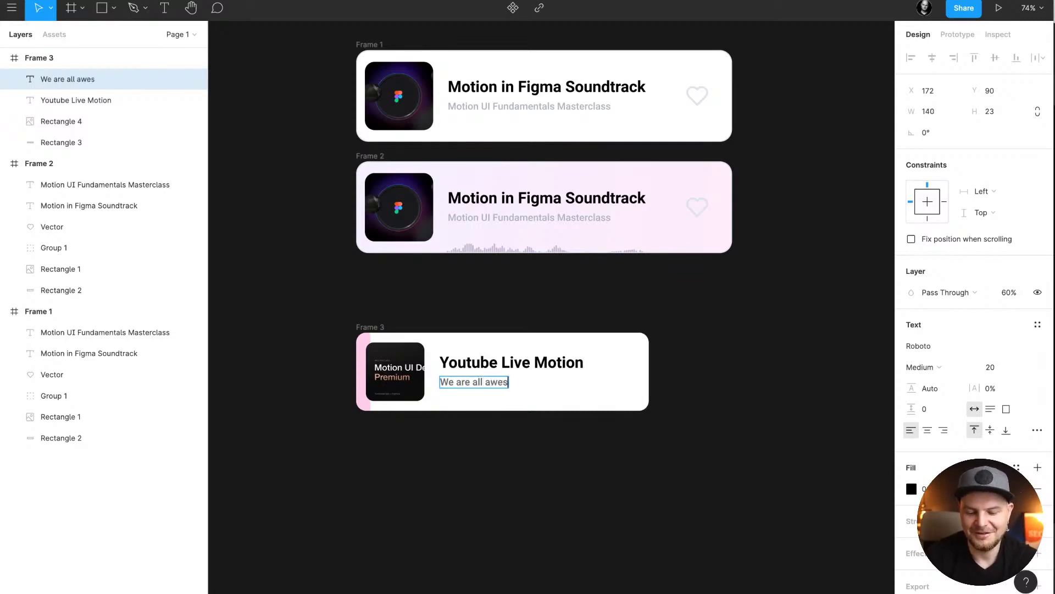
pyautogui.write('ome!')
pyautogui.click(856, 462)
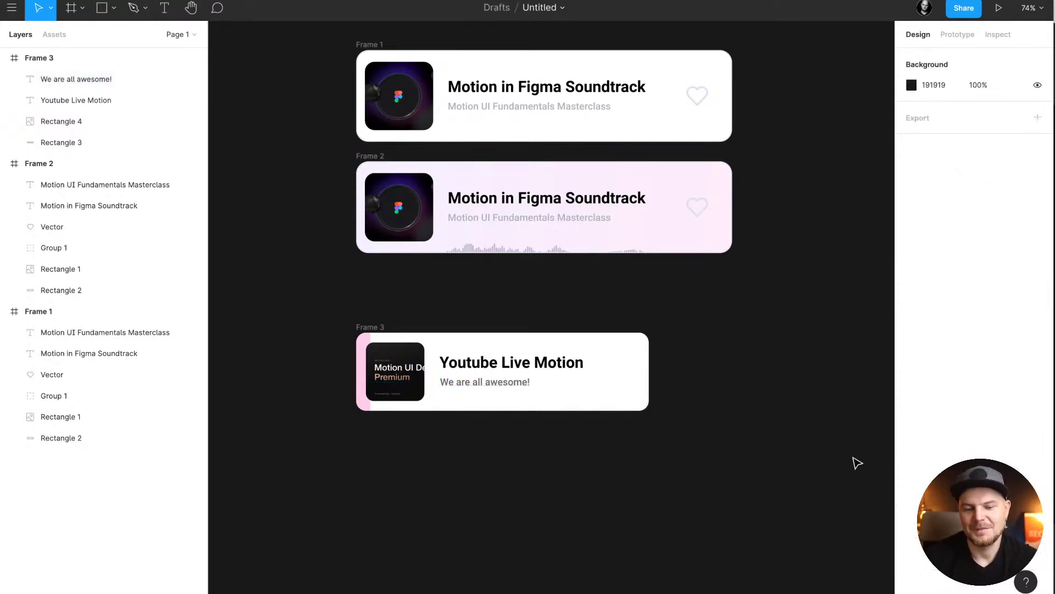
# - Set the "We are all awesome!" subtitle's layer opacity to 50%
pyautogui.click(524, 387)
pyautogui.click(754, 366)
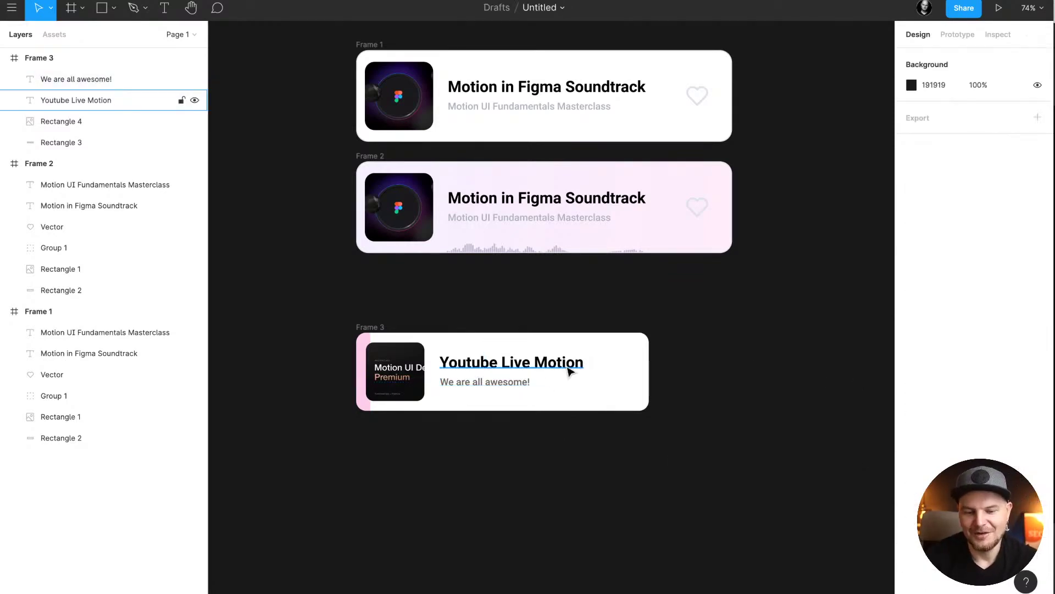
pyautogui.click(522, 384)
pyautogui.press('5')
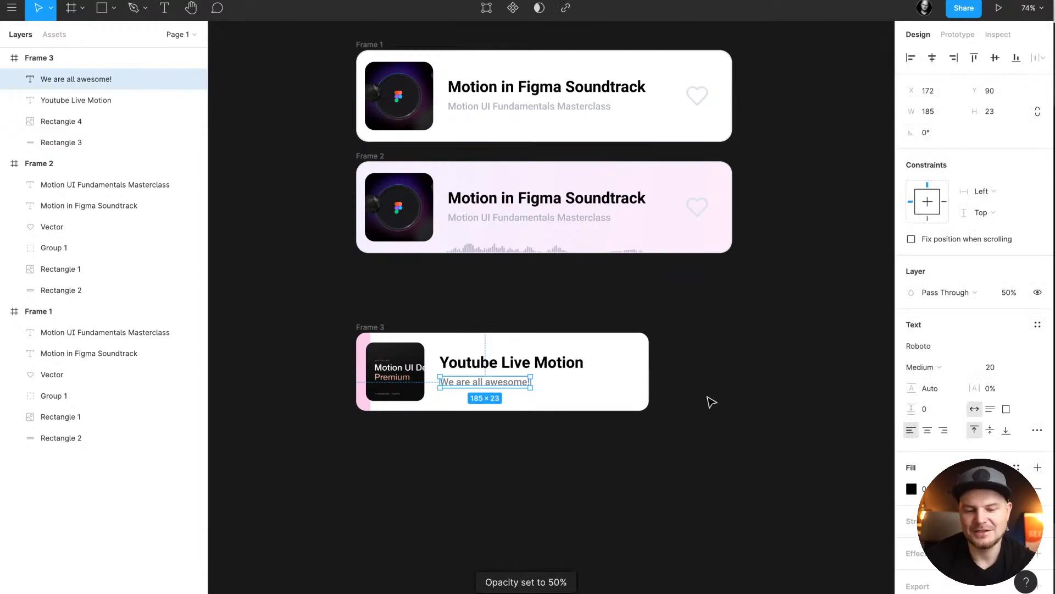
pyautogui.click(711, 402)
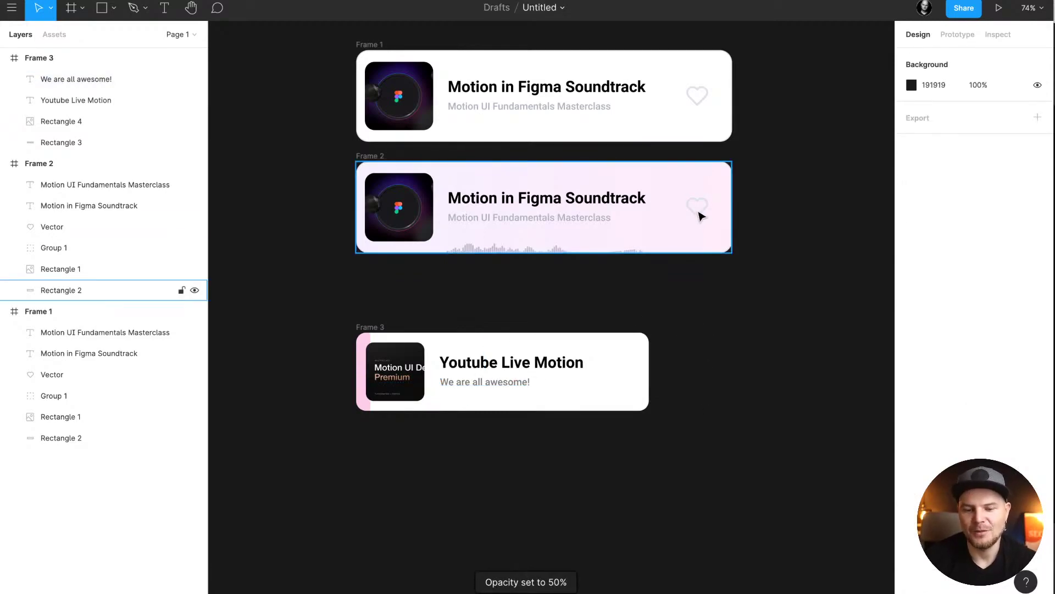
# - Draw a rectangle to the right of the subtitle in the new card and set its size to 60 × 40
pyautogui.press('r')
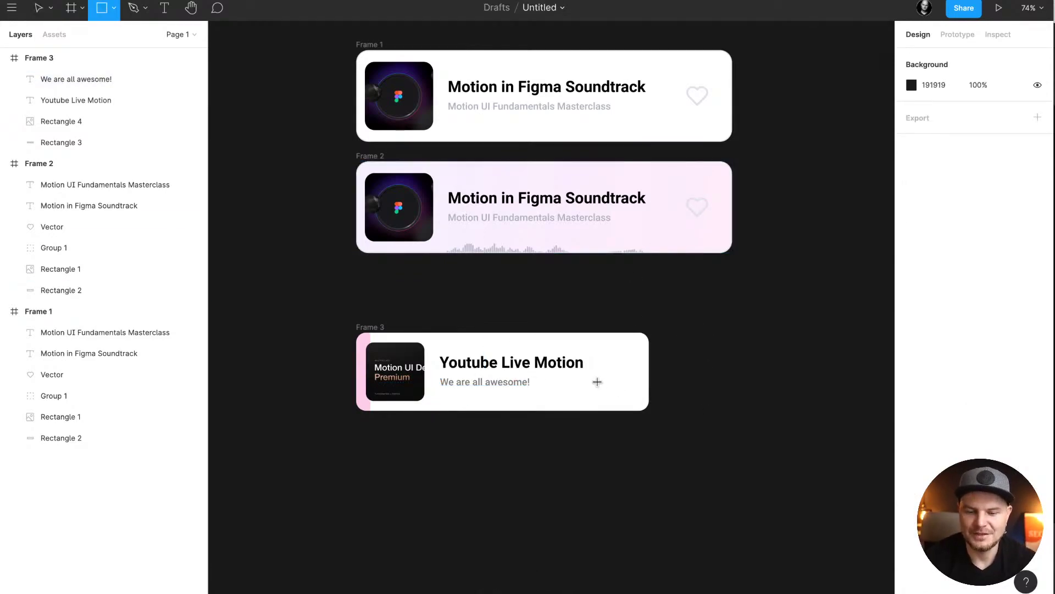
pyautogui.moveTo(598, 381); pyautogui.dragTo(621, 393)
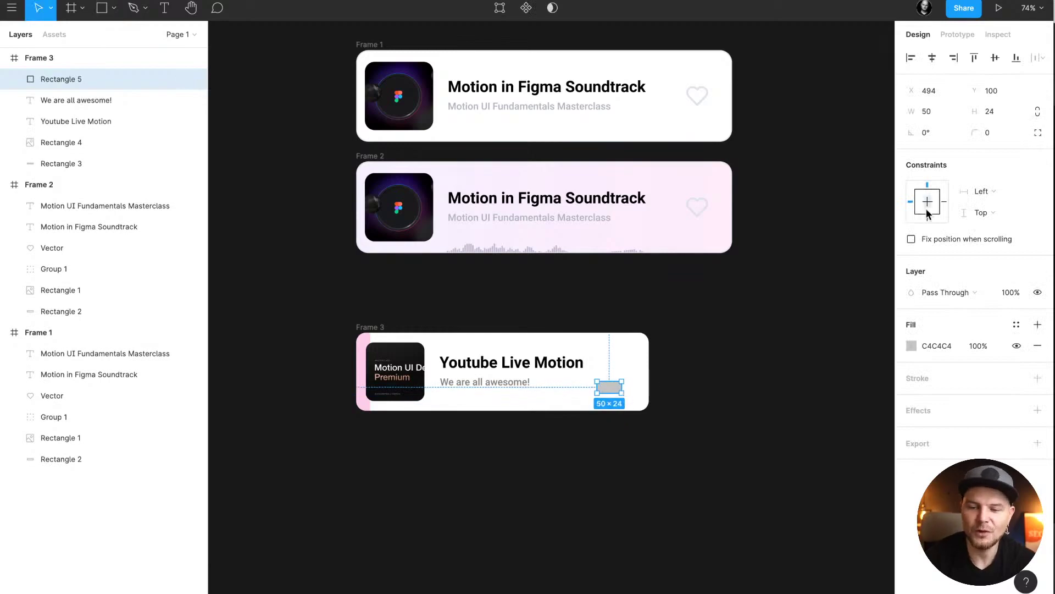
pyautogui.click(945, 114)
pyautogui.write('60')
pyautogui.press('Tab')
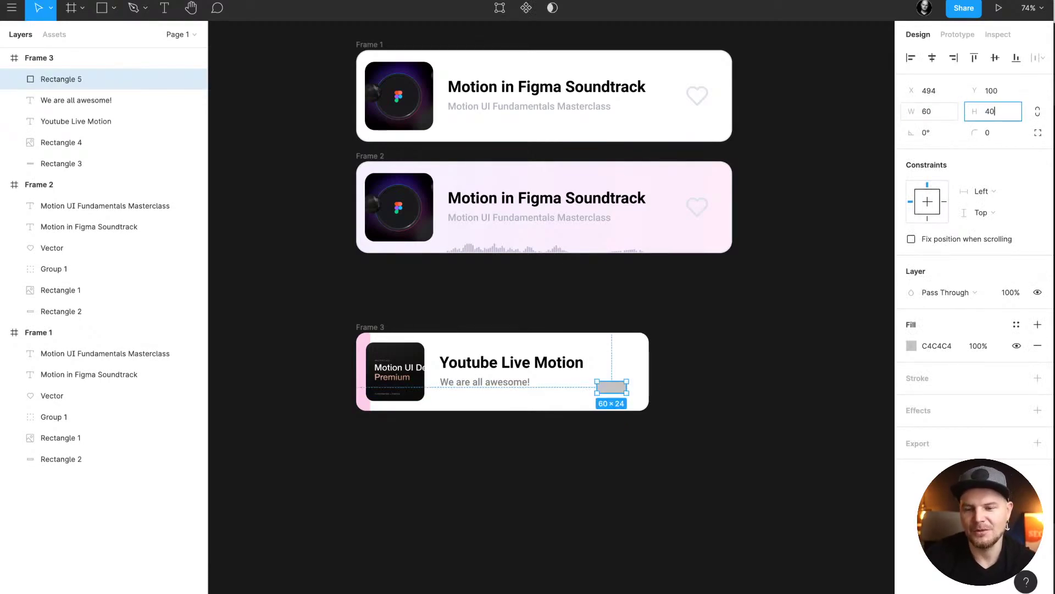
pyautogui.write('40')
pyautogui.press('Return')
# - Round the rectangle's two right corners to 20, and overlay a duplicate rotated 90° that shares its lower-left corner
pyautogui.scroll(5, 619, 408)
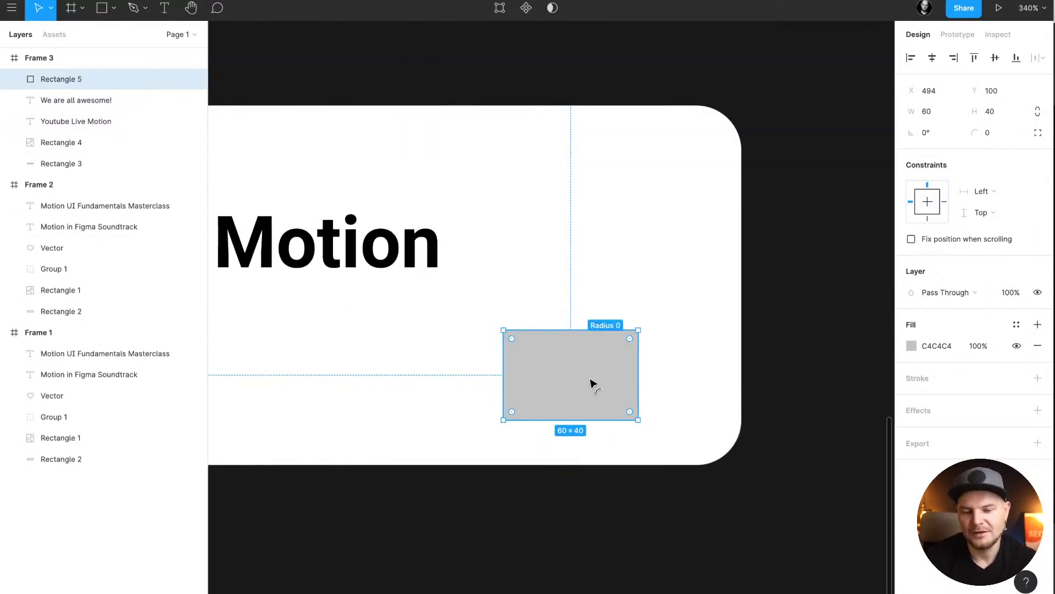
pyautogui.moveTo(630, 338); pyautogui.dragTo(576, 368)
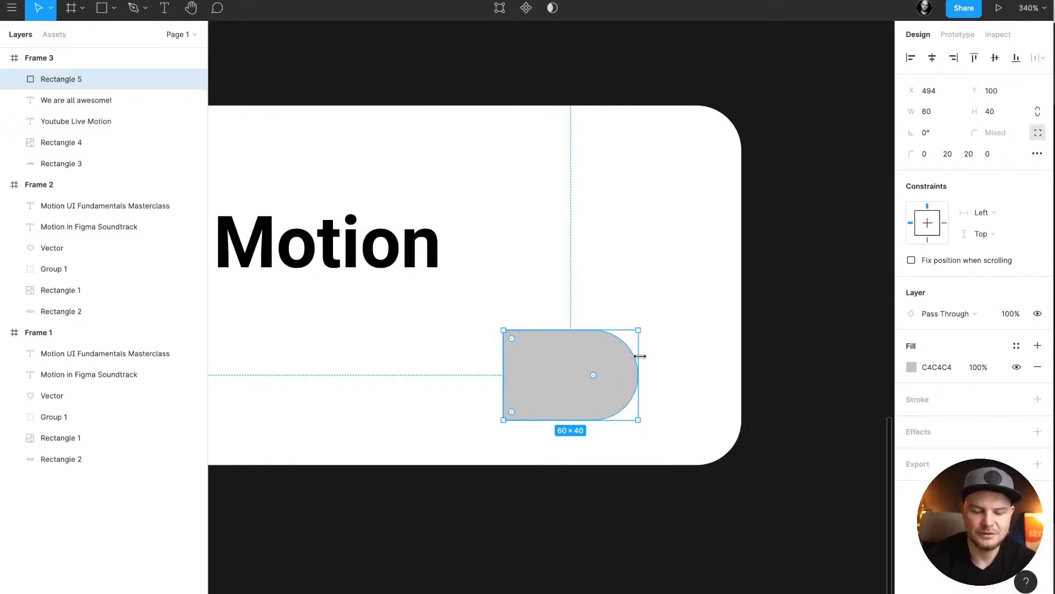
pyautogui.hotkey('ctrl', 'd')
pyautogui.moveTo(605, 317); pyautogui.dragTo(541, 340)
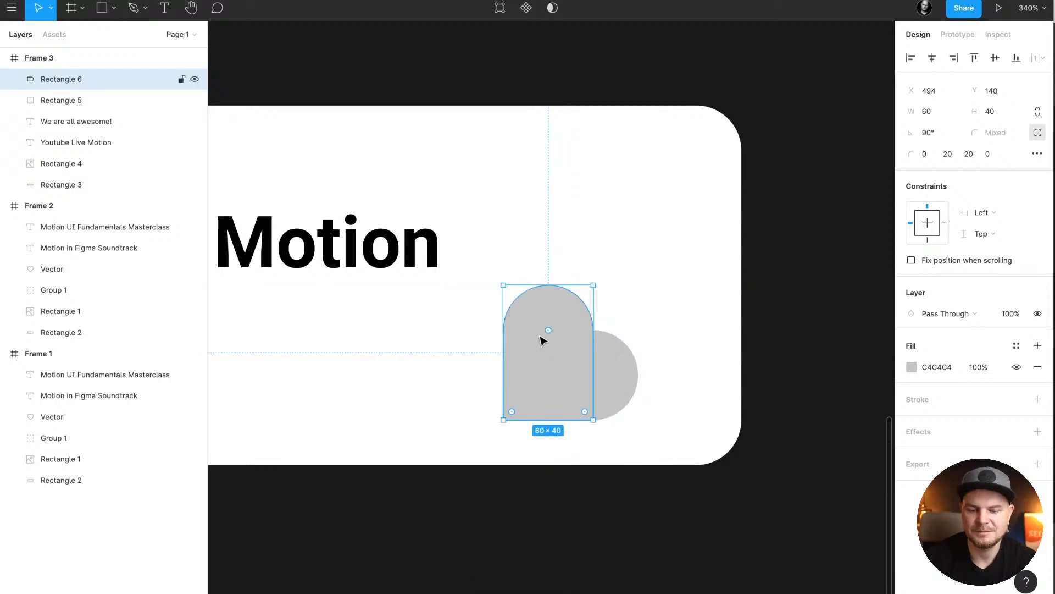
# - Flatten the two rounded shapes into one vector, rotate it into an upright heart, and place it at X 505, Y 52
pyautogui.keyDown('shift'); pyautogui.click(605, 361); pyautogui.keyUp('shift')
pyautogui.hotkey('ctrl', 'e')
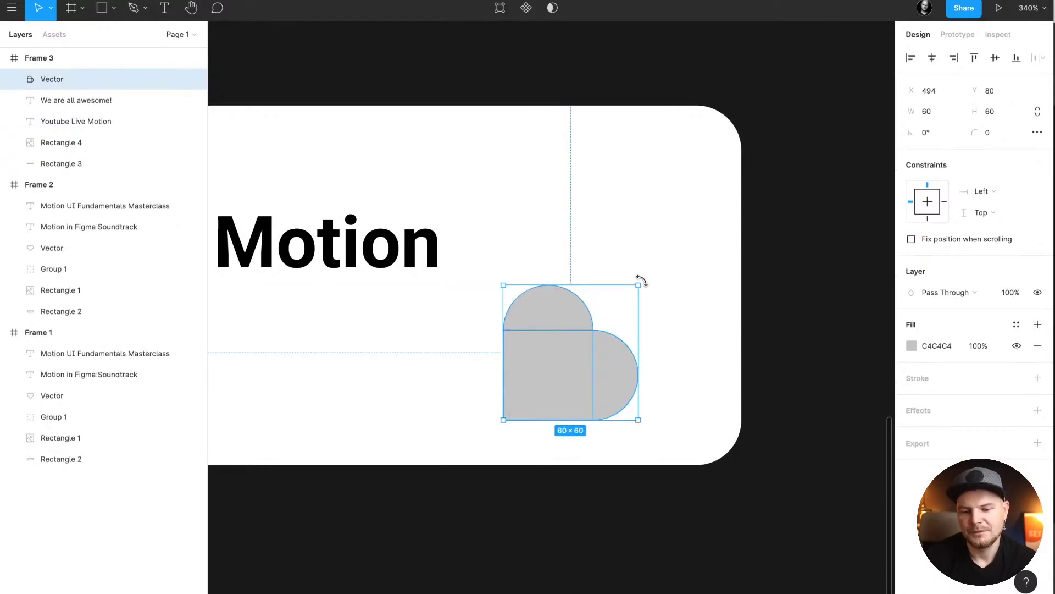
pyautogui.moveTo(641, 280); pyautogui.dragTo(567, 255)
pyautogui.hotkey('ctrl', 'e')
pyautogui.moveTo(593, 308); pyautogui.dragTo(627, 306)
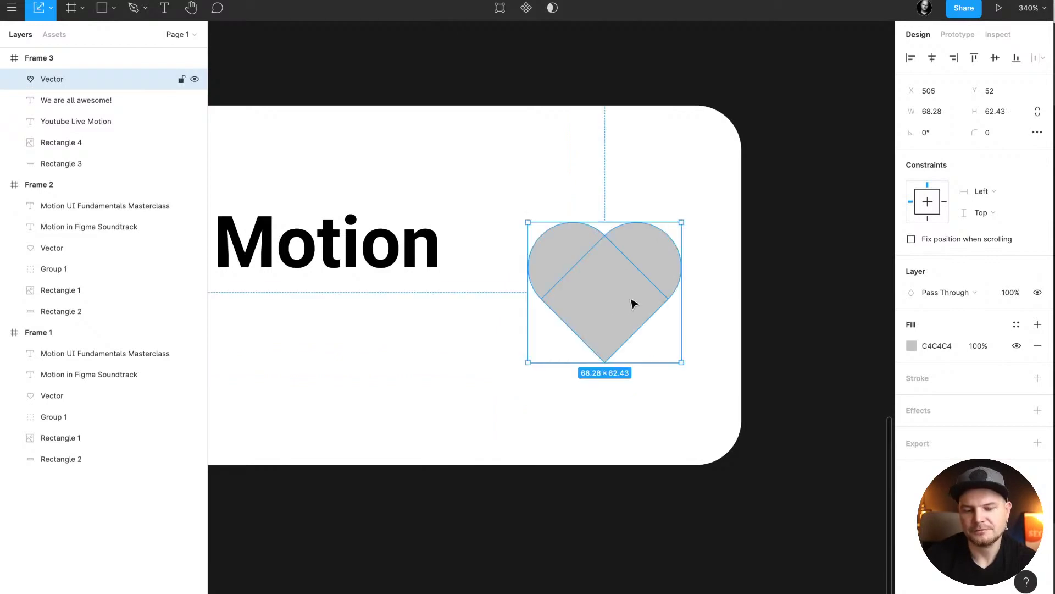
# - Round the vector point at the heart's bottom tip
pyautogui.doubleClick(642, 307)
pyautogui.click(605, 362)
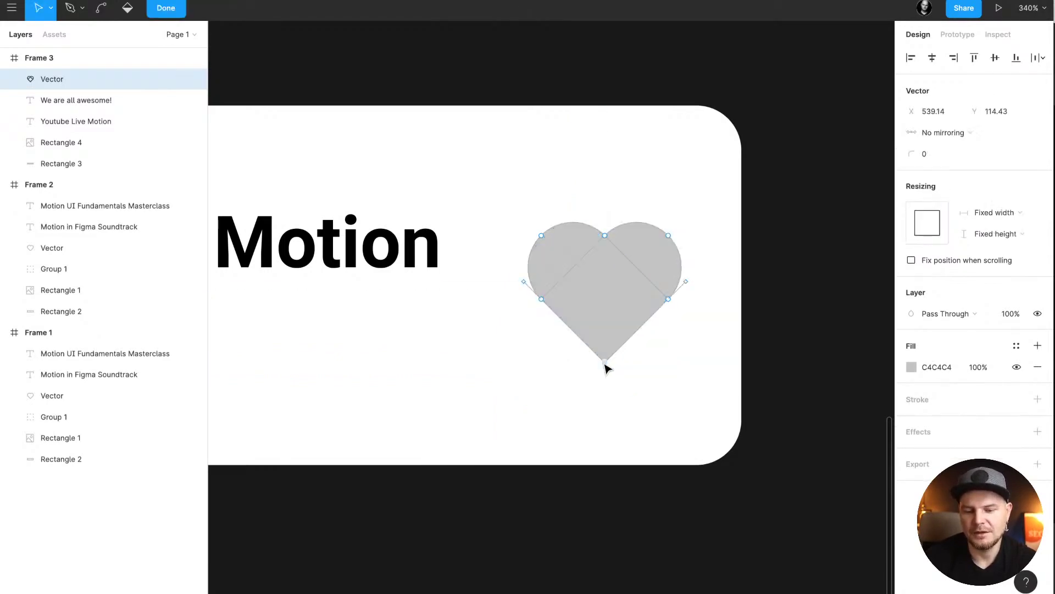
pyautogui.moveTo(913, 155); pyautogui.dragTo(927, 160)
pyautogui.press('Escape')
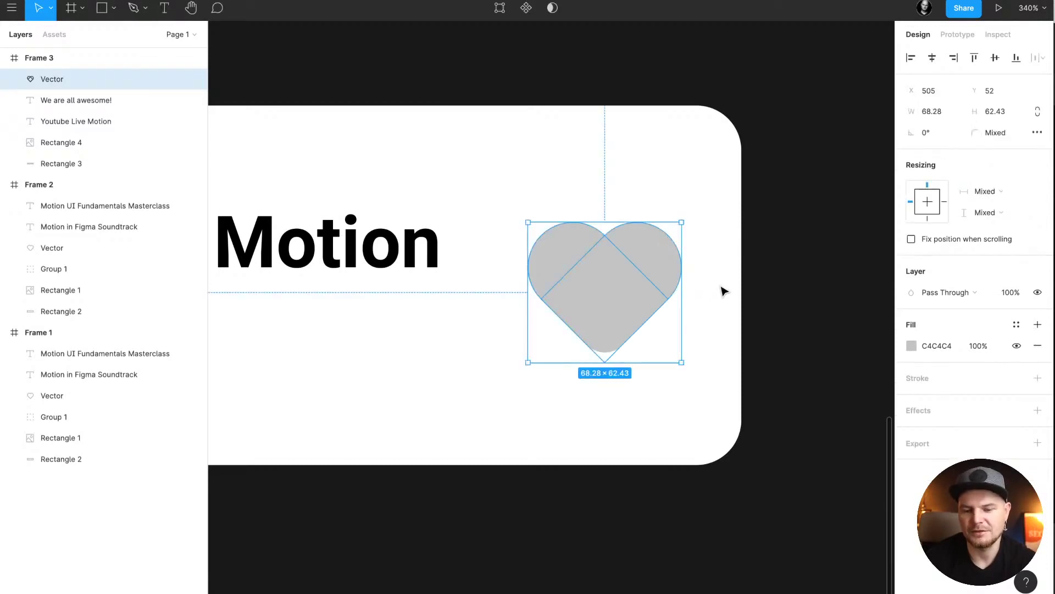
pyautogui.press('Escape')
# - Scale the heart down about its centre to 52 × 47
pyautogui.click(642, 297)
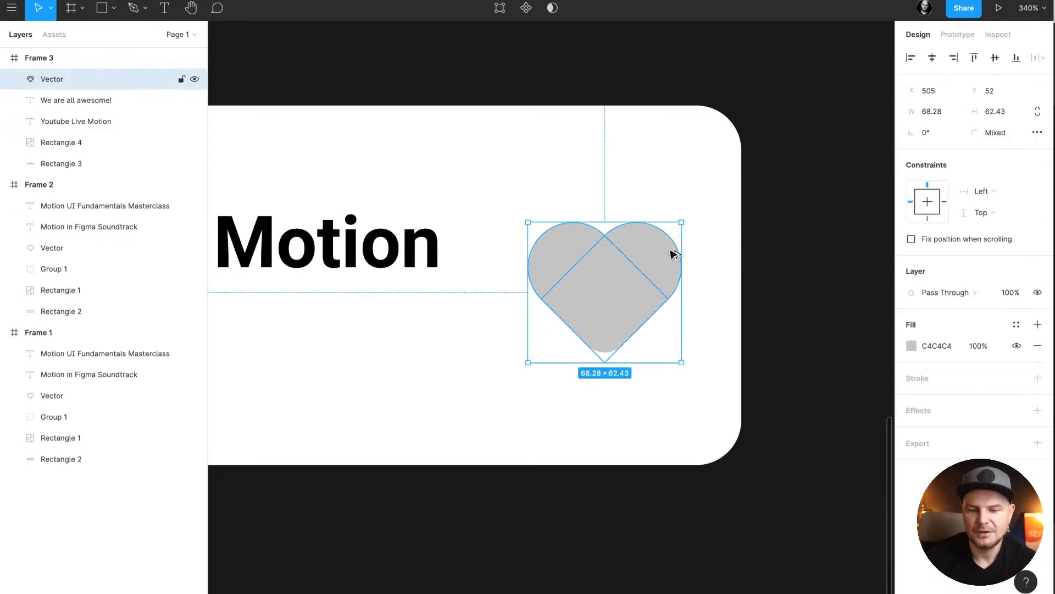
pyautogui.press('alt')
pyautogui.moveTo(682, 223); pyautogui.dragTo(662, 239)
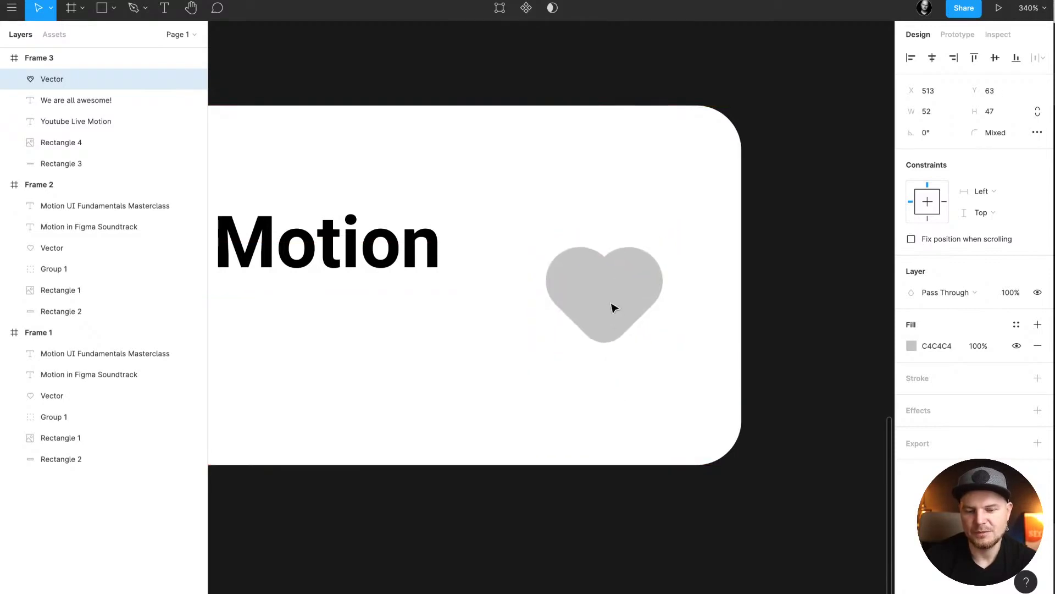
pyautogui.click(759, 315)
# - Shrink the heart slightly further about its centre to suit the card
pyautogui.scroll(-5, 758, 314)
pyautogui.scroll(-1, 758, 315)
pyautogui.scroll(1, 758, 314)
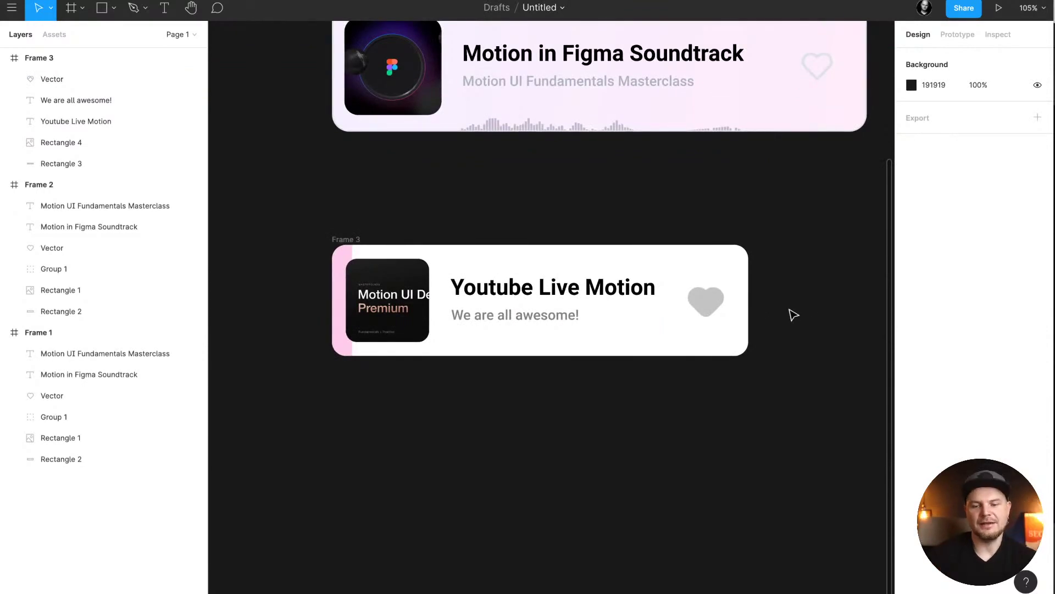
pyautogui.click(698, 303)
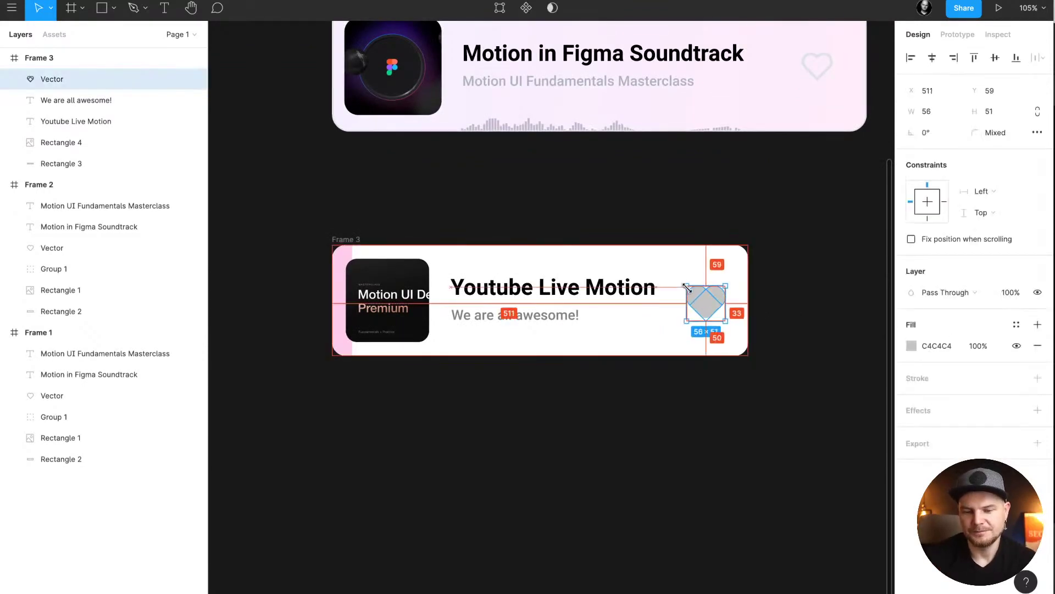
pyautogui.click(779, 298)
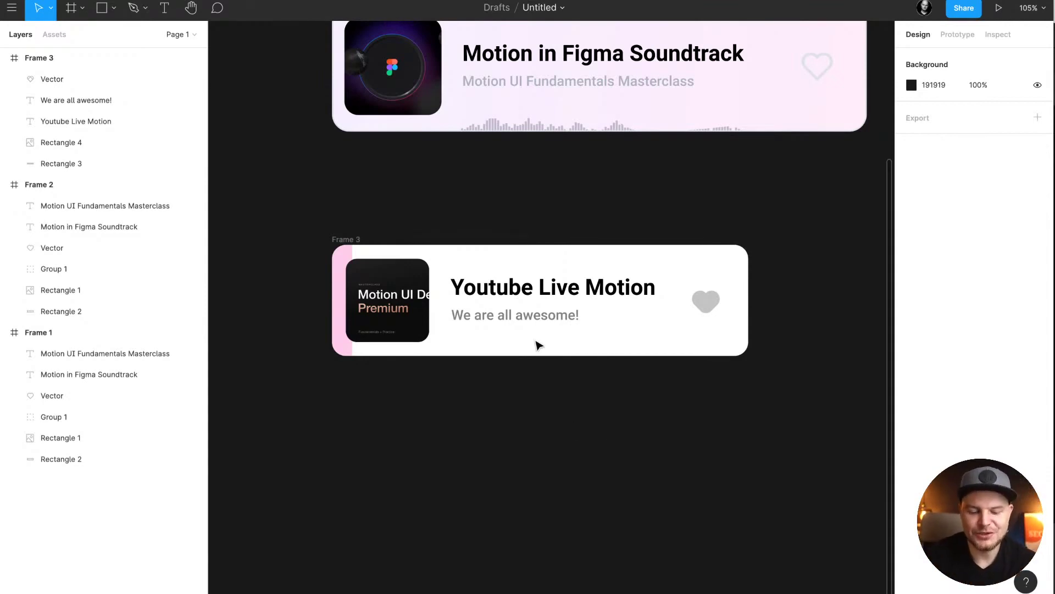
# - Draw a thin vertical bar 4 × 30 at X 282, Y 130, standing on the card's bottom edge below the subtitle
pyautogui.press('r')
pyautogui.moveTo(526, 351); pyautogui.dragTo(522, 312)
pyautogui.scroll(10, 527, 336)
pyautogui.scroll(2, 526, 336)
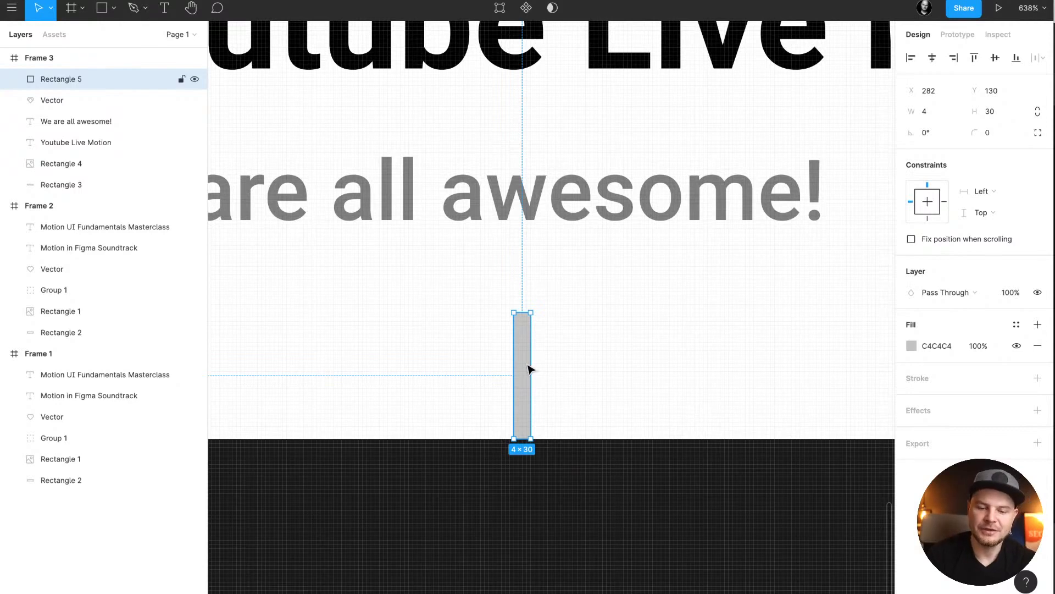
# - Copy the bar to X 275 and repeat the duplication at the same spacing until the row reaches X 9
pyautogui.keyDown('alt'); pyautogui.moveTo(528, 371); pyautogui.dragTo(505, 374); pyautogui.keyUp('alt')
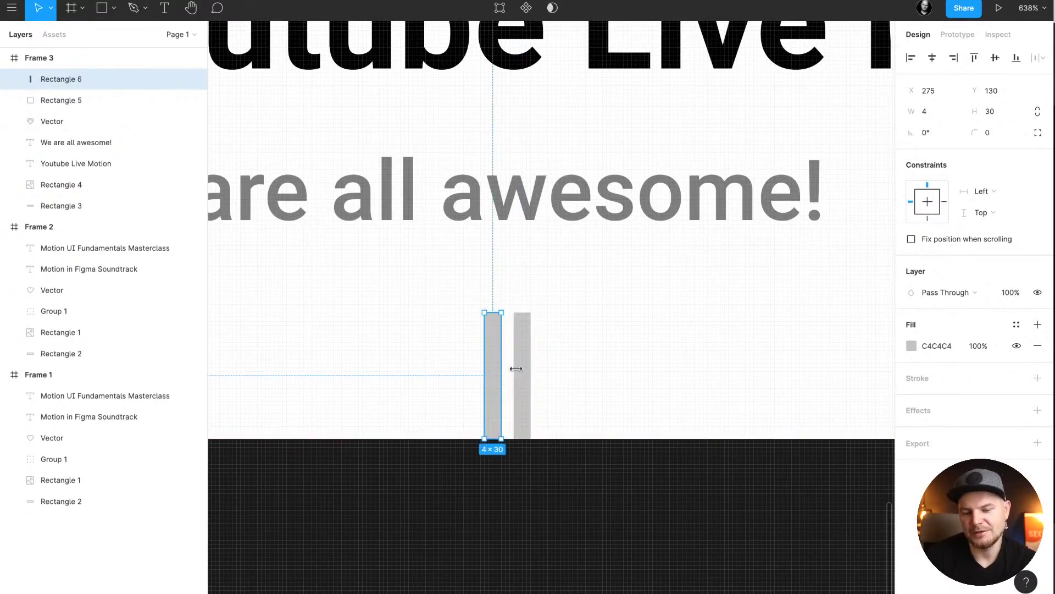
pyautogui.scroll(-10, 700, 431)
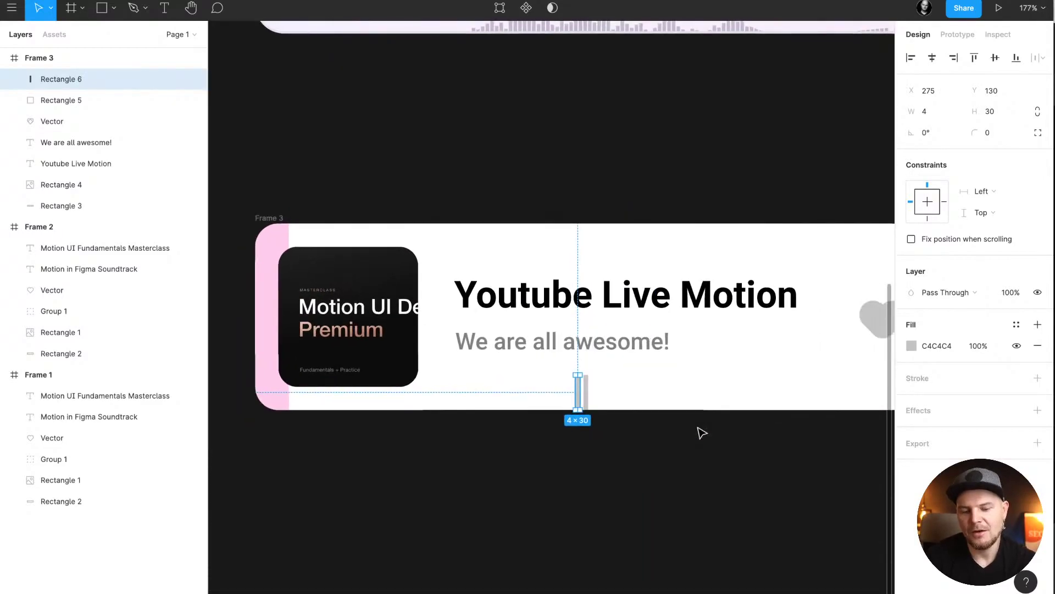
pyautogui.hotkey('ctrl', 'd')
pyautogui.hotkey('ctrl', 'd')
pyautogui.hotkey('ctrl', 'd')
pyautogui.hotkey('ctrl', 'd')
pyautogui.hotkey('ctrl', 'd')
pyautogui.hotkey('ctrl', 'd')
pyautogui.hotkey('ctrl', 'd')
pyautogui.hotkey('ctrl', 'd')
pyautogui.hotkey('ctrl', 'd')
pyautogui.hotkey('ctrl', 'd')
pyautogui.hotkey('ctrl', 'd')
pyautogui.hotkey('ctrl', 'd')
pyautogui.hotkey('ctrl', 'd')
pyautogui.hotkey('ctrl', 'd')
pyautogui.hotkey('ctrl', 'd')
pyautogui.hotkey('ctrl', 'd')
pyautogui.hotkey('ctrl', 'd')
pyautogui.hotkey('ctrl', 'd')
pyautogui.hotkey('ctrl', 'd')
pyautogui.hotkey('ctrl', 'd')
pyautogui.hotkey('ctrl', 'd')
pyautogui.hotkey('ctrl', 'd')
pyautogui.hotkey('ctrl', 'd')
pyautogui.hotkey('ctrl', 'd')
pyautogui.hotkey('ctrl', 'd')
pyautogui.hotkey('ctrl', 'd')
pyautogui.hotkey('ctrl', 'd')
pyautogui.hotkey('ctrl', 'd')
pyautogui.hotkey('ctrl', 'd')
pyautogui.hotkey('ctrl', 'd')
pyautogui.hotkey('ctrl', 'd')
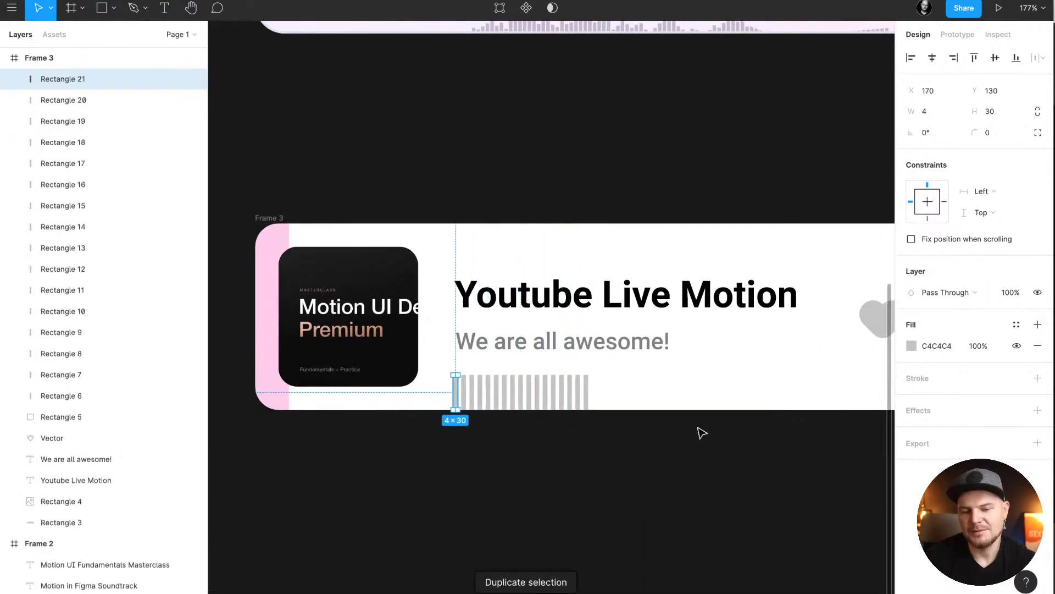
pyautogui.hotkey('ctrl', 'd')
pyautogui.hotkey('ctrl', 'd')
pyautogui.hotkey('ctrl', 'd')
pyautogui.hotkey('ctrl', 'd')
pyautogui.hotkey('ctrl', 'd')
pyautogui.hotkey('ctrl', 'd')
pyautogui.hotkey('ctrl', 'd')
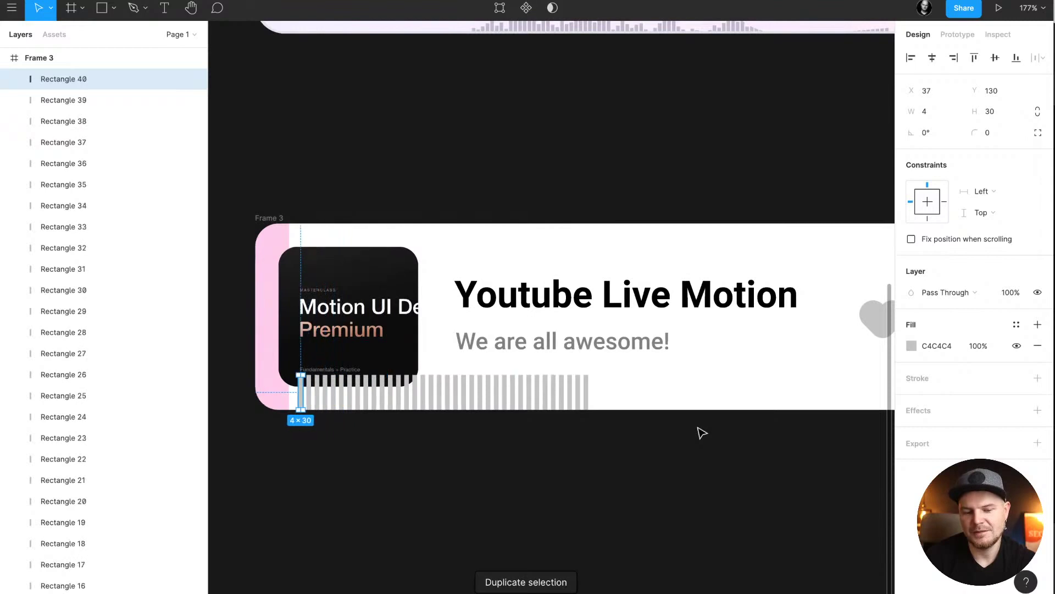
pyautogui.scroll(-8, 100, 427)
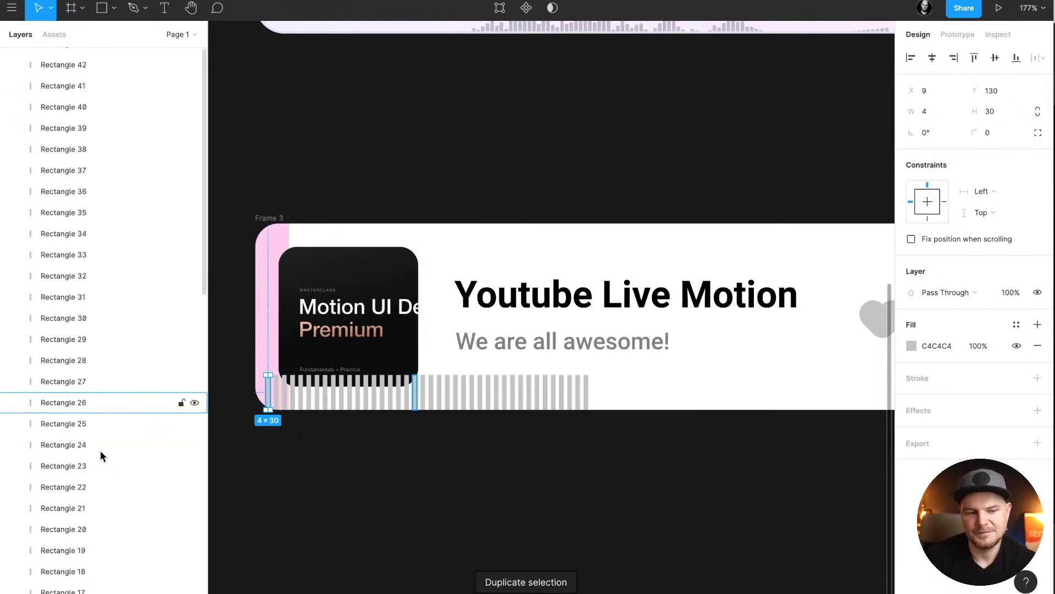
pyautogui.keyDown('shift'); pyautogui.click(97, 440); pyautogui.keyUp('shift')
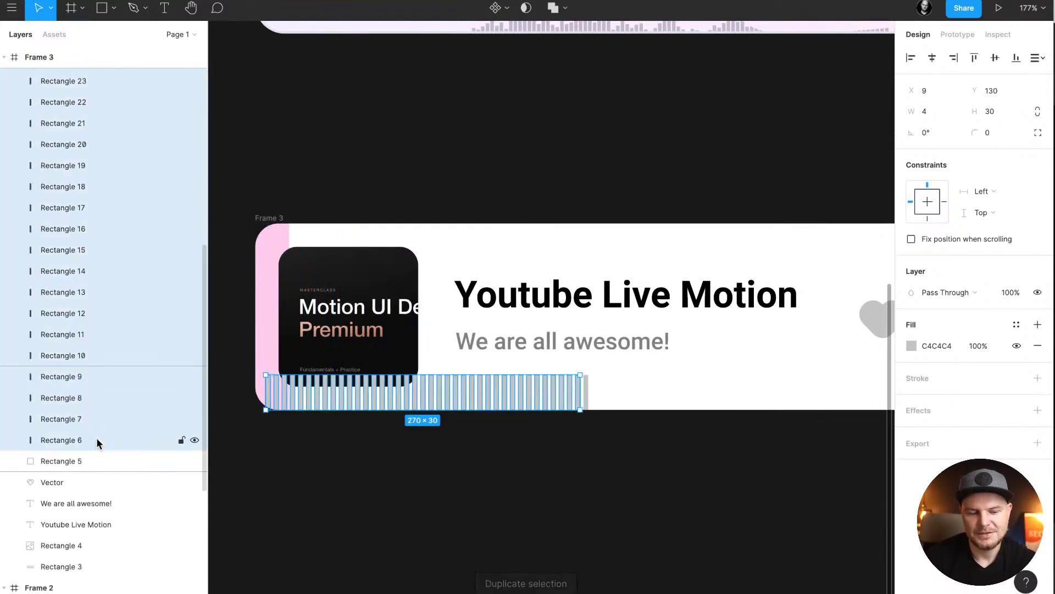
pyautogui.moveTo(363, 404); pyautogui.dragTo(504, 400)
pyautogui.hotkey('ctrl', 'z')
# - Select all the bars, including the original, and move the row right along the card's bottom edge, clear of the cover image
pyautogui.scroll(-12, 41, 237)
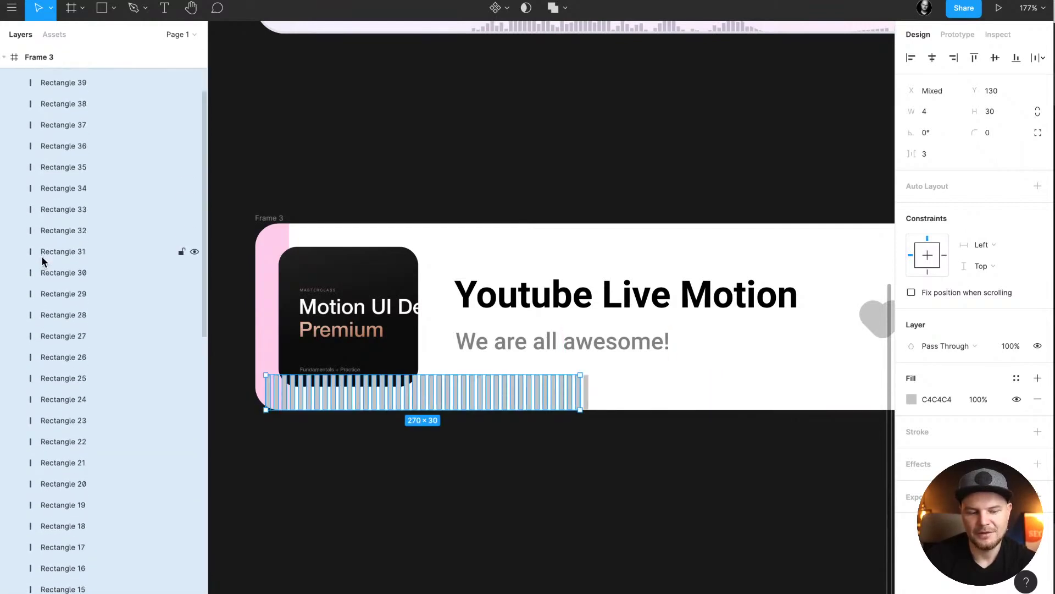
pyautogui.keyDown('shift'); pyautogui.click(77, 201); pyautogui.keyUp('shift')
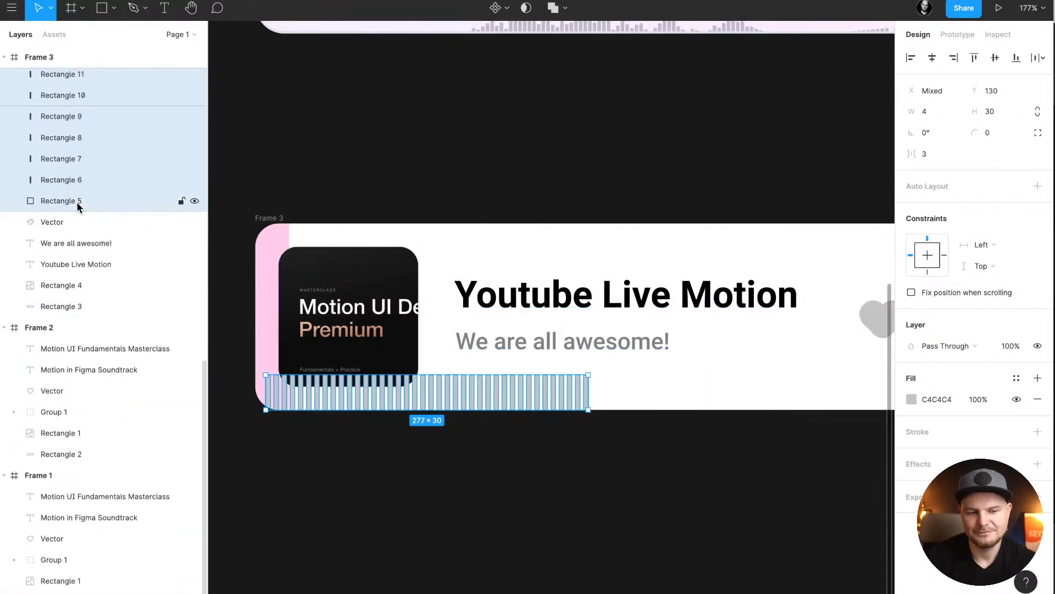
pyautogui.moveTo(508, 404); pyautogui.dragTo(660, 405)
pyautogui.hscroll(4, 662, 405)
pyautogui.scroll(-4, 662, 405)
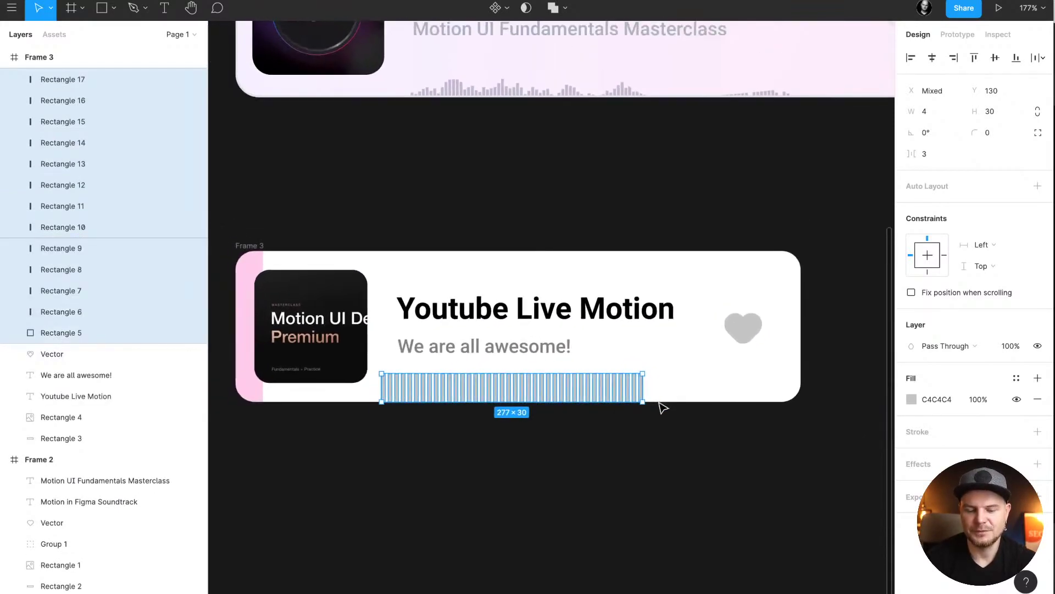
pyautogui.moveTo(651, 411); pyautogui.dragTo(648, 411)
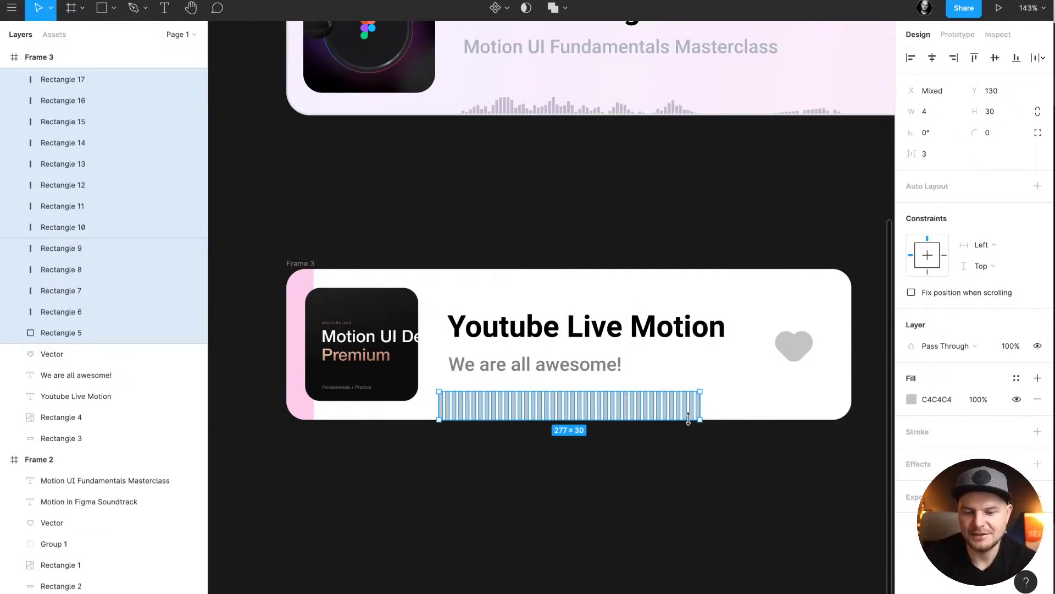
# - Select the whole row of bars and shift it right to align with the title's left edge
pyautogui.click(720, 399)
pyautogui.scroll(3, 621, 400)
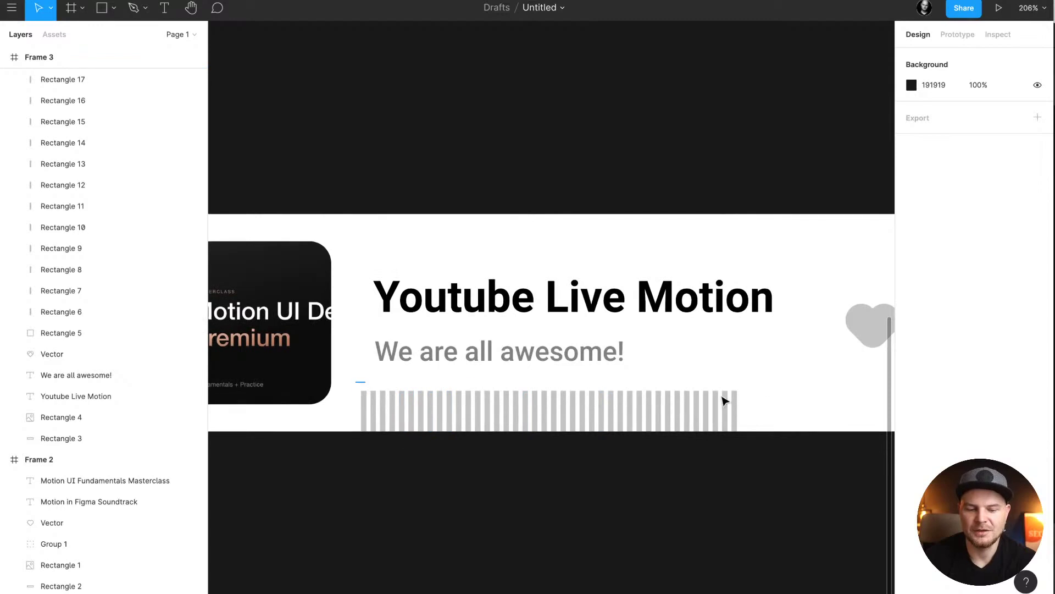
pyautogui.moveTo(356, 381); pyautogui.dragTo(793, 415)
pyautogui.moveTo(492, 415); pyautogui.dragTo(509, 414)
pyautogui.click(590, 382)
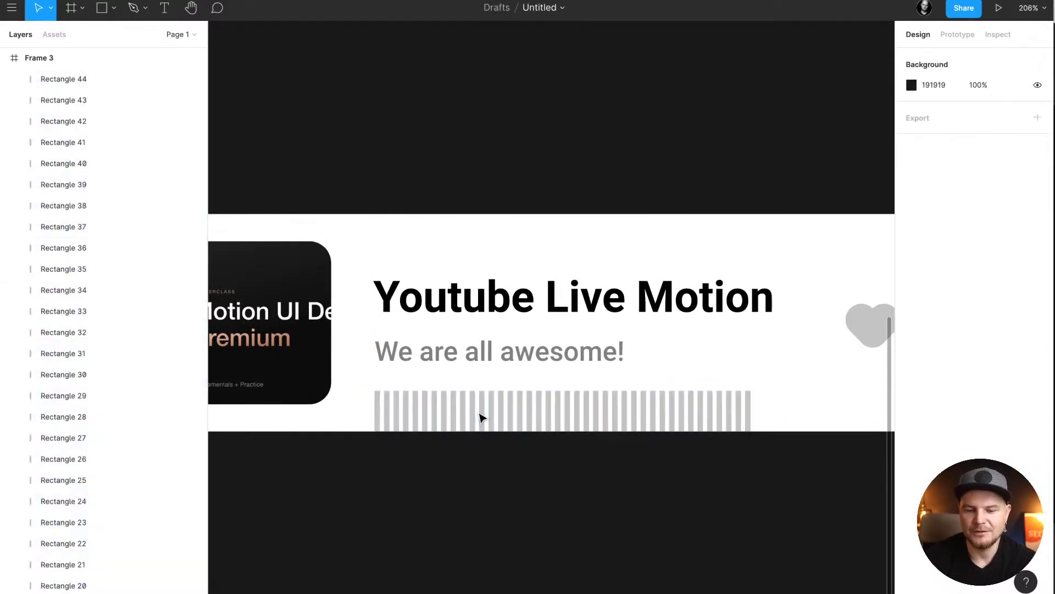
# - Shorten the first four sound-wave bars from the top to uneven heights, with the second at 12 and the fourth at 18
pyautogui.scroll(5, 469, 403)
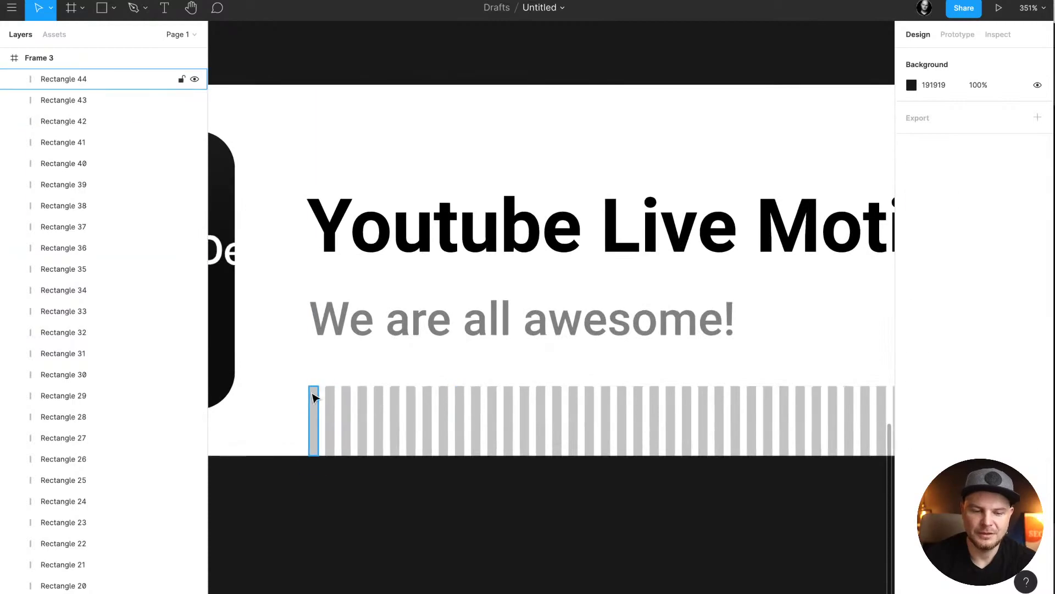
pyautogui.click(313, 423)
pyautogui.moveTo(313, 395); pyautogui.dragTo(322, 444)
pyautogui.click(338, 434)
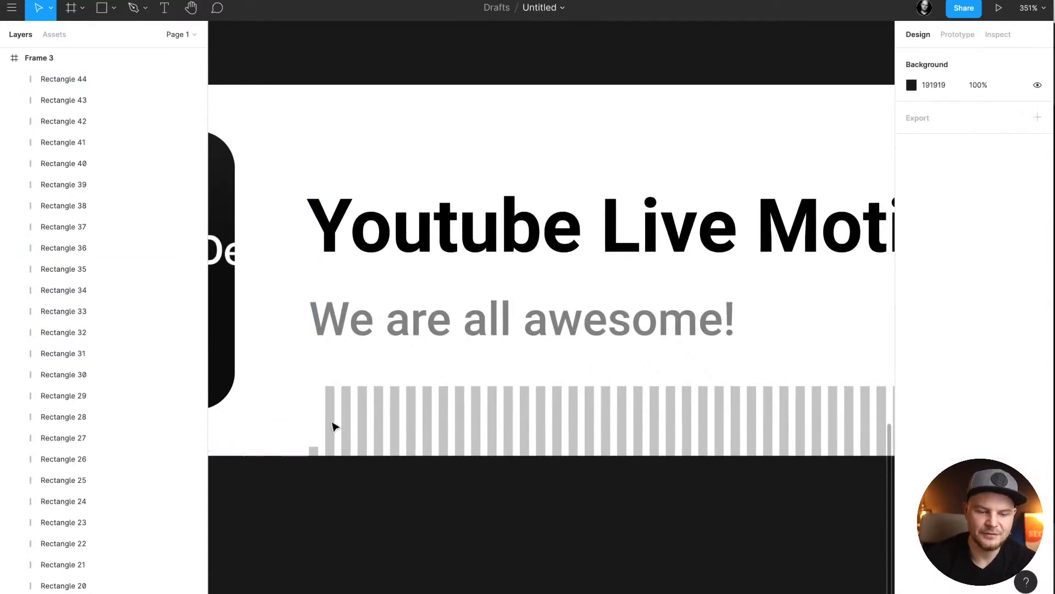
pyautogui.click(332, 414)
pyautogui.moveTo(330, 383); pyautogui.dragTo(330, 427)
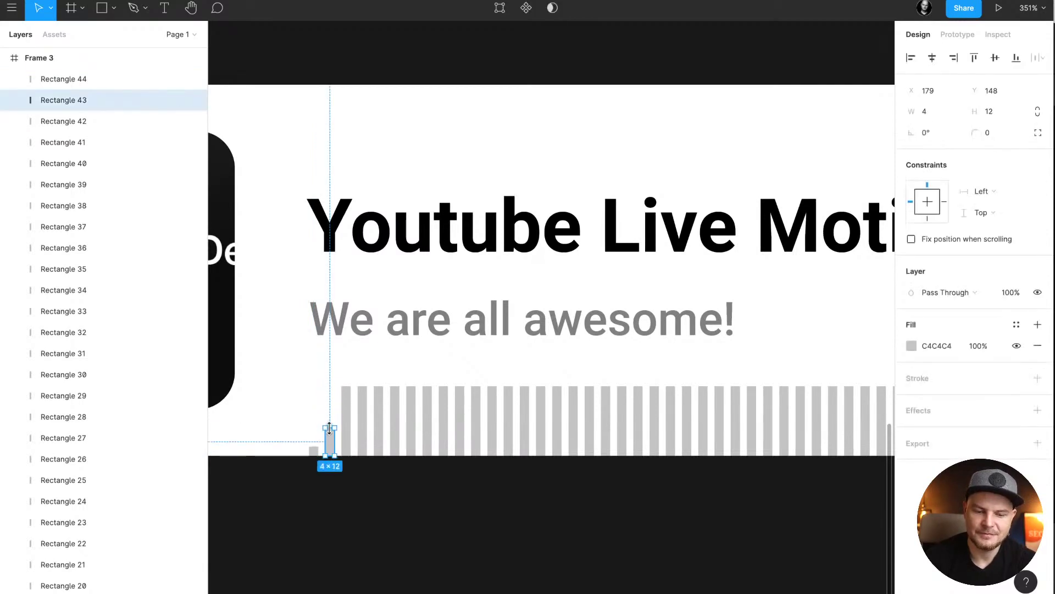
pyautogui.click(347, 419)
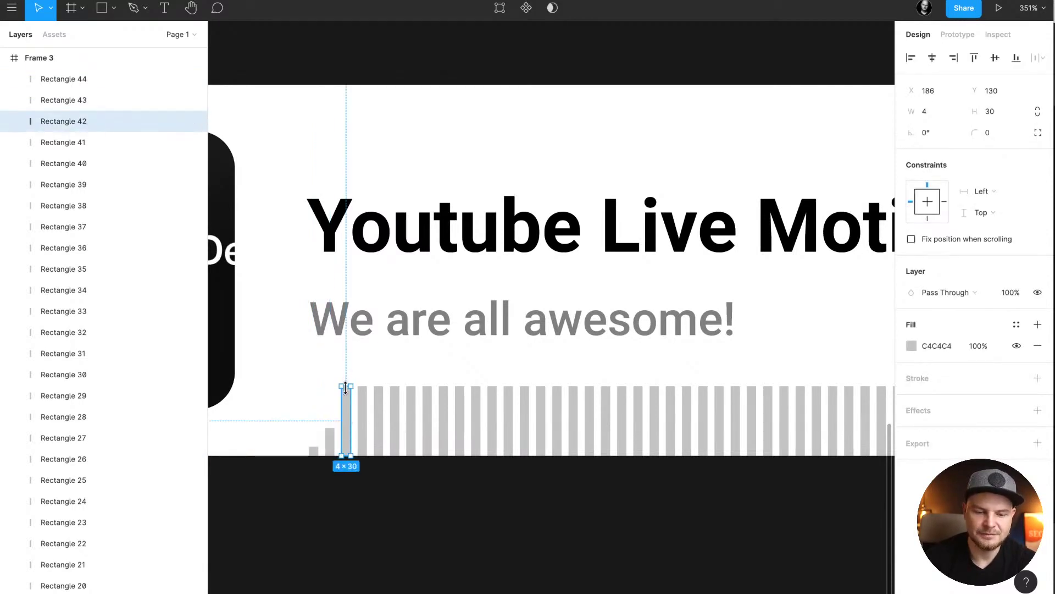
pyautogui.moveTo(345, 387); pyautogui.dragTo(345, 443)
pyautogui.click(364, 416)
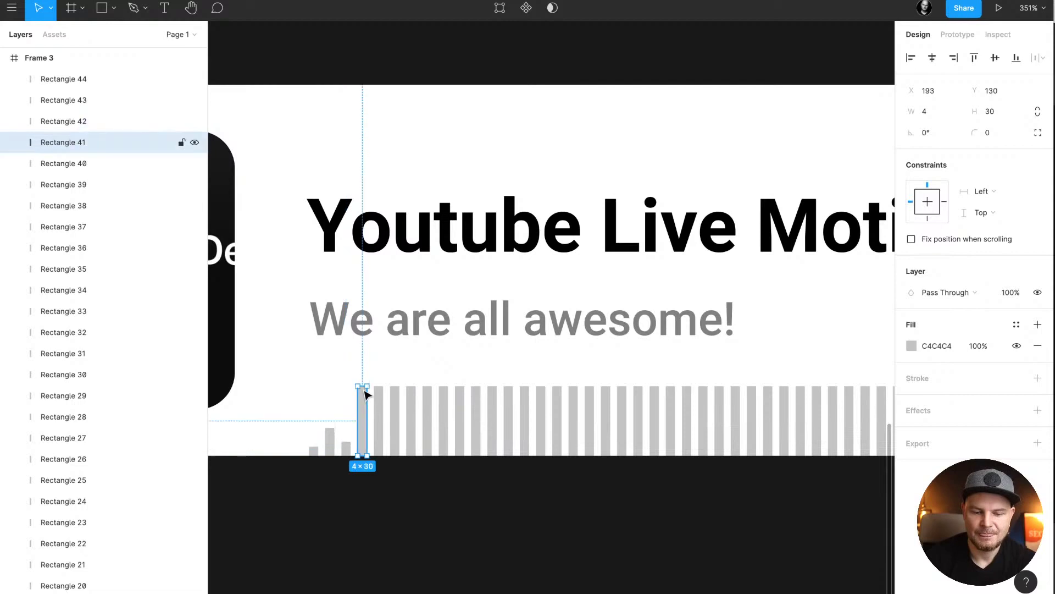
pyautogui.moveTo(361, 385); pyautogui.dragTo(371, 412)
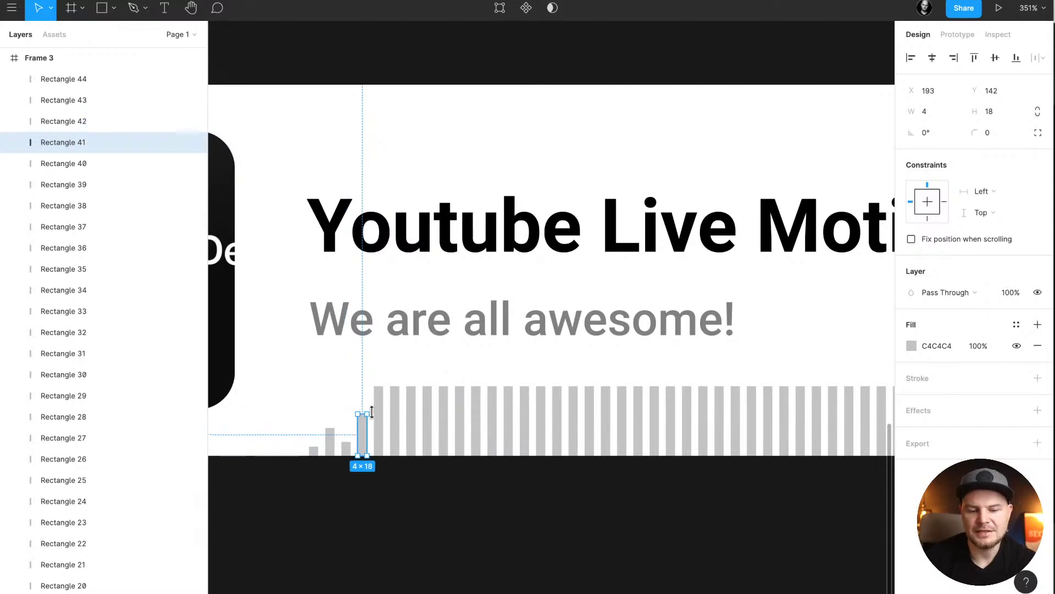
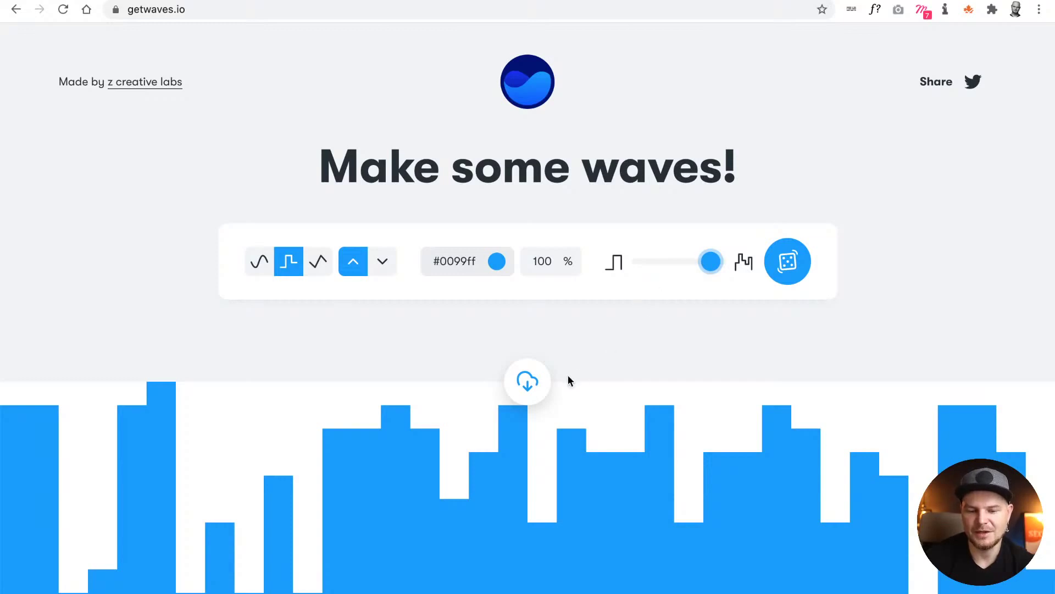
# - Generate several random stepped wave patterns on getwaves.io as a reference for bar heights, and switch back to Figma
pyautogui.click(780, 272)
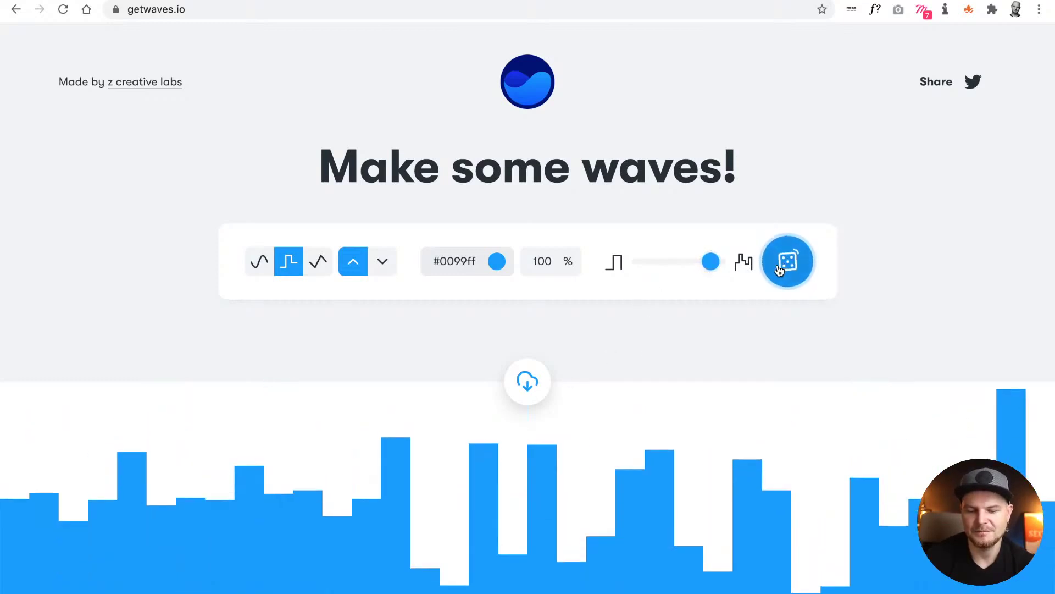
pyautogui.click(780, 269)
pyautogui.click(781, 269)
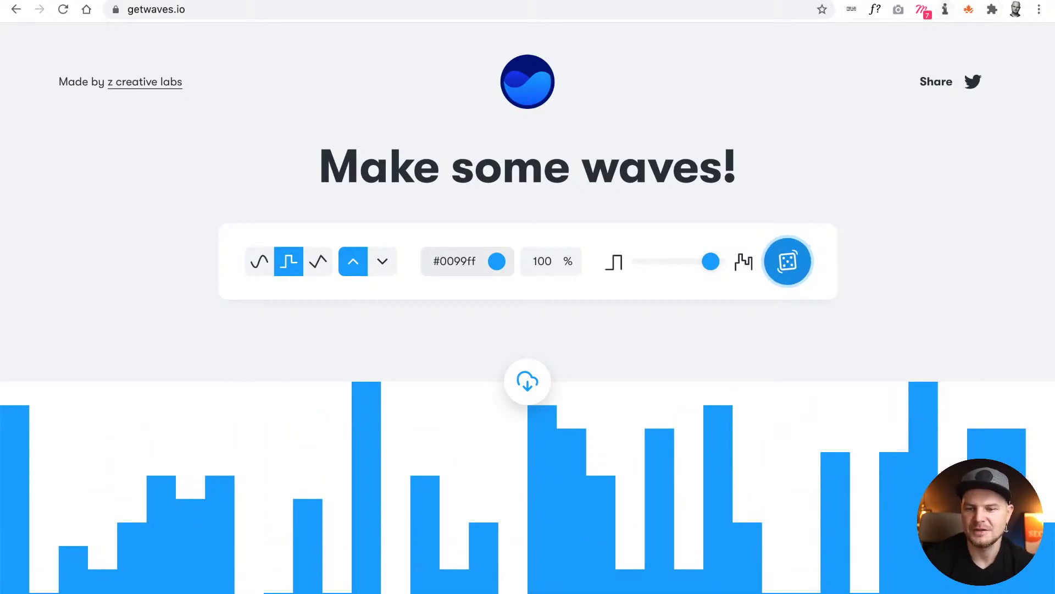
pyautogui.click(935, 1)
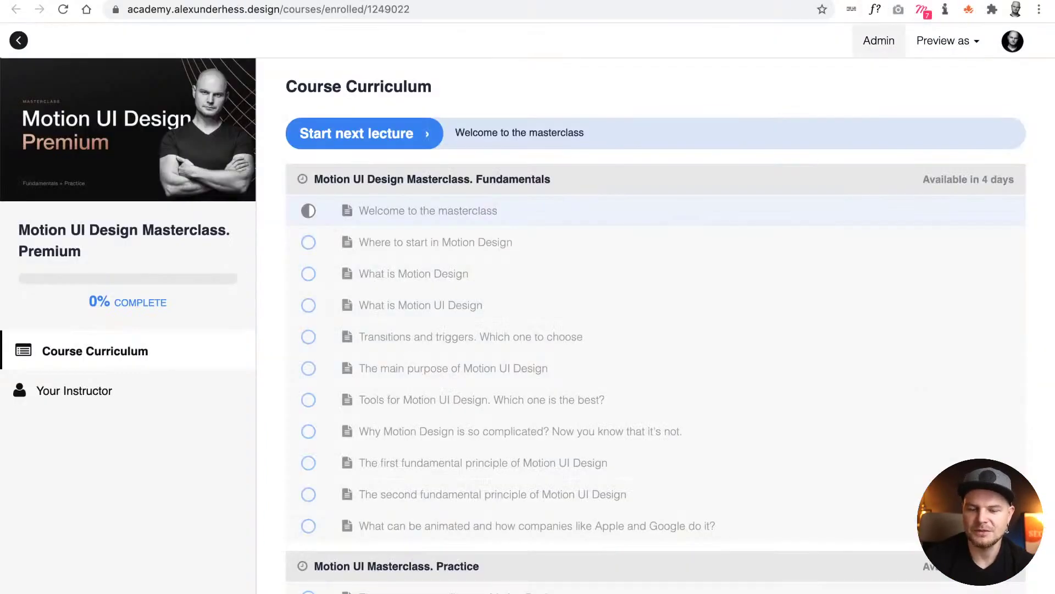
pyautogui.click(498, 586)
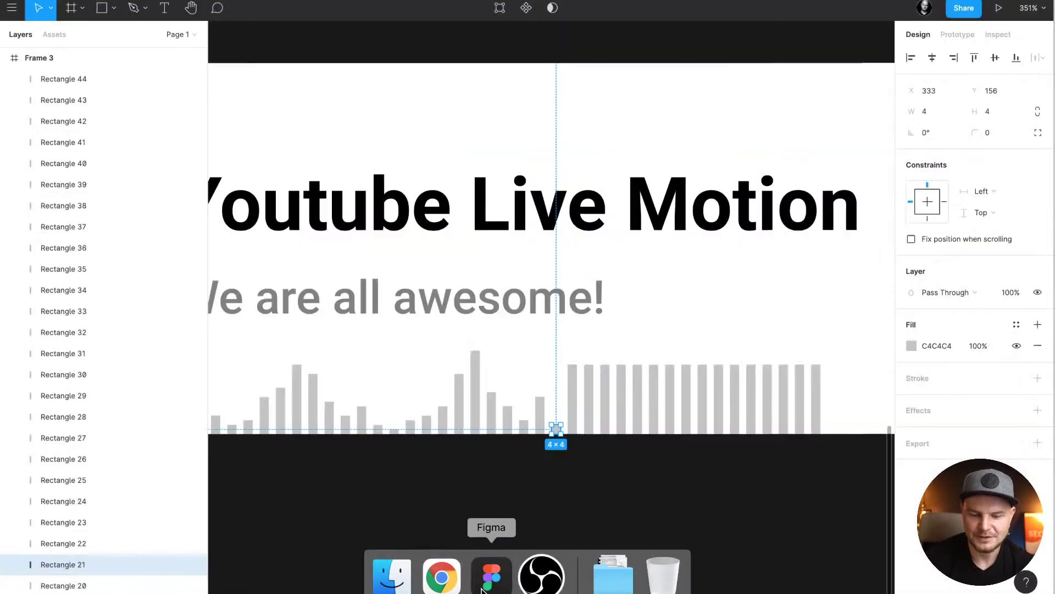
# - Shorten the bars from X 340 to X 368 to uneven heights, starting at 2 and peaking at the X 354 bar
pyautogui.click(575, 384)
pyautogui.moveTo(572, 364); pyautogui.dragTo(572, 432)
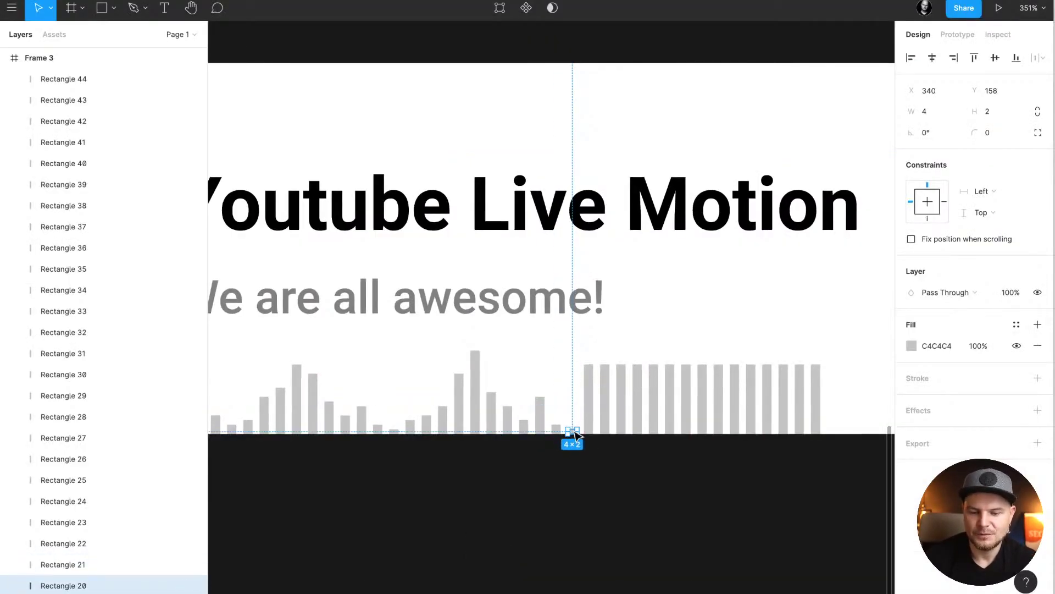
pyautogui.click(591, 411)
pyautogui.moveTo(588, 364); pyautogui.dragTo(589, 404)
pyautogui.click(605, 395)
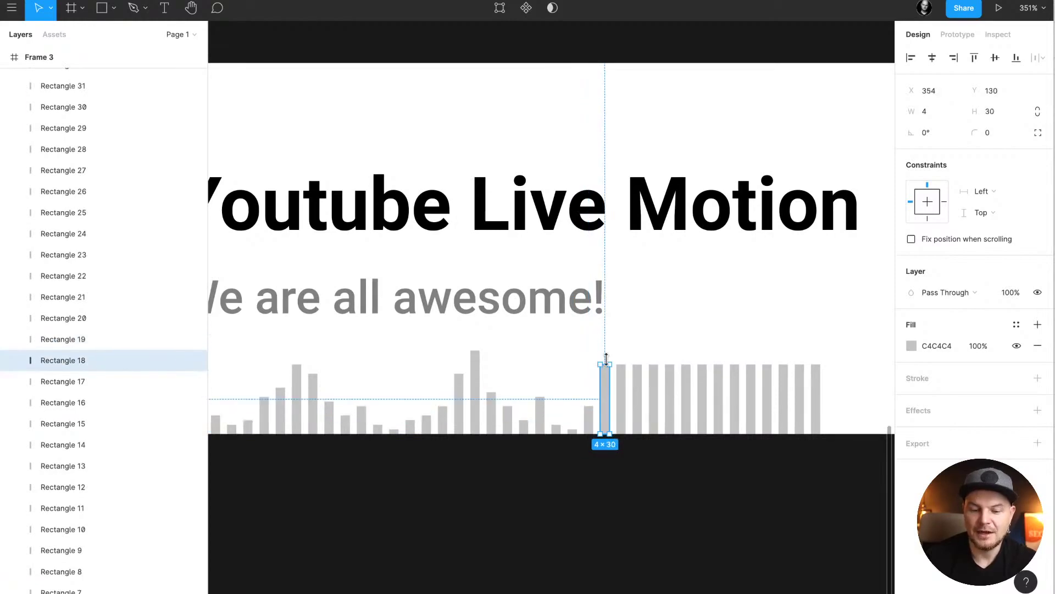
pyautogui.moveTo(603, 365); pyautogui.dragTo(605, 378)
pyautogui.click(623, 397)
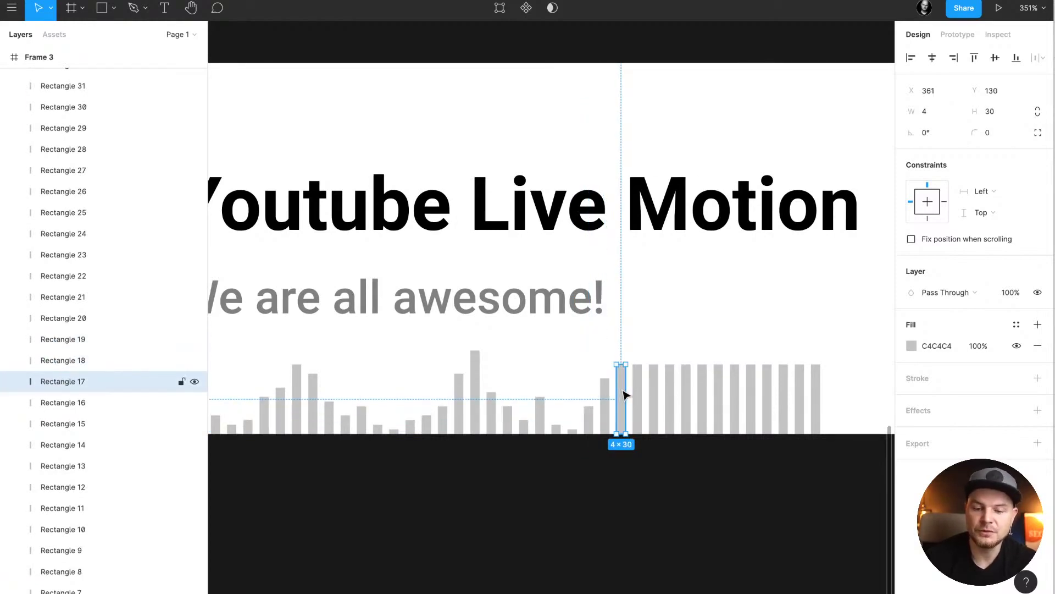
pyautogui.moveTo(621, 371); pyautogui.dragTo(637, 405)
pyautogui.click(638, 398)
# - Shorten the bars at X 375, 382, 389 and 396 to heights of 8, 6, 12 and 18
pyautogui.click(657, 405)
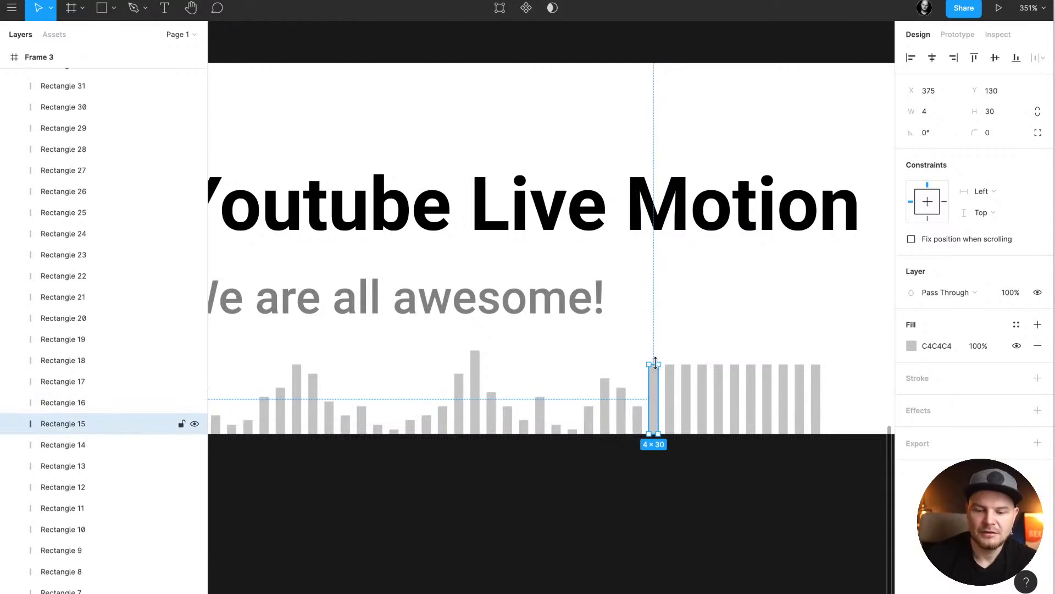
pyautogui.moveTo(656, 363); pyautogui.dragTo(654, 419)
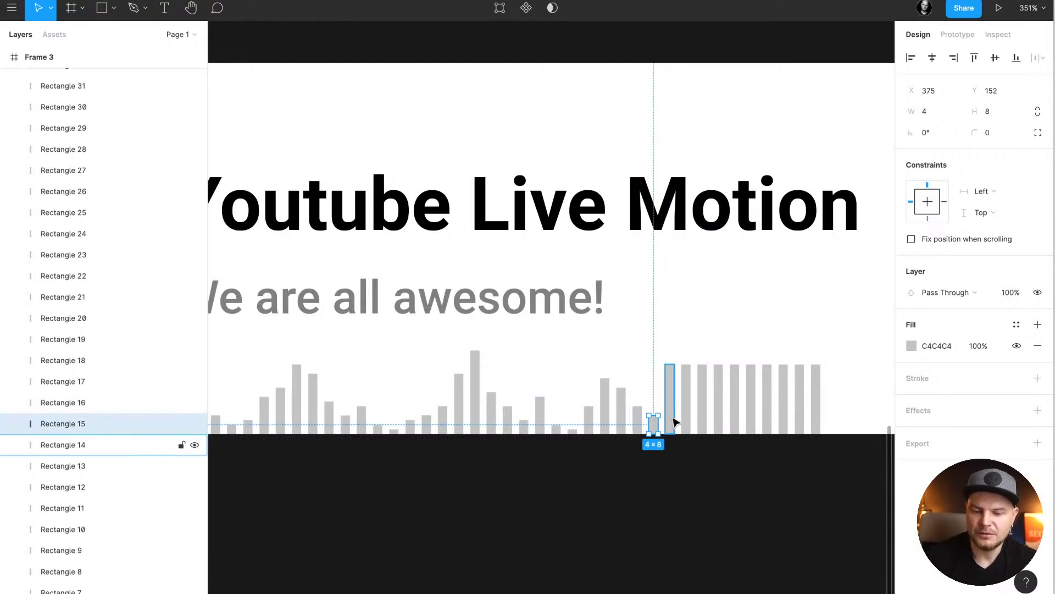
pyautogui.click(671, 415)
pyautogui.moveTo(670, 364); pyautogui.dragTo(671, 421)
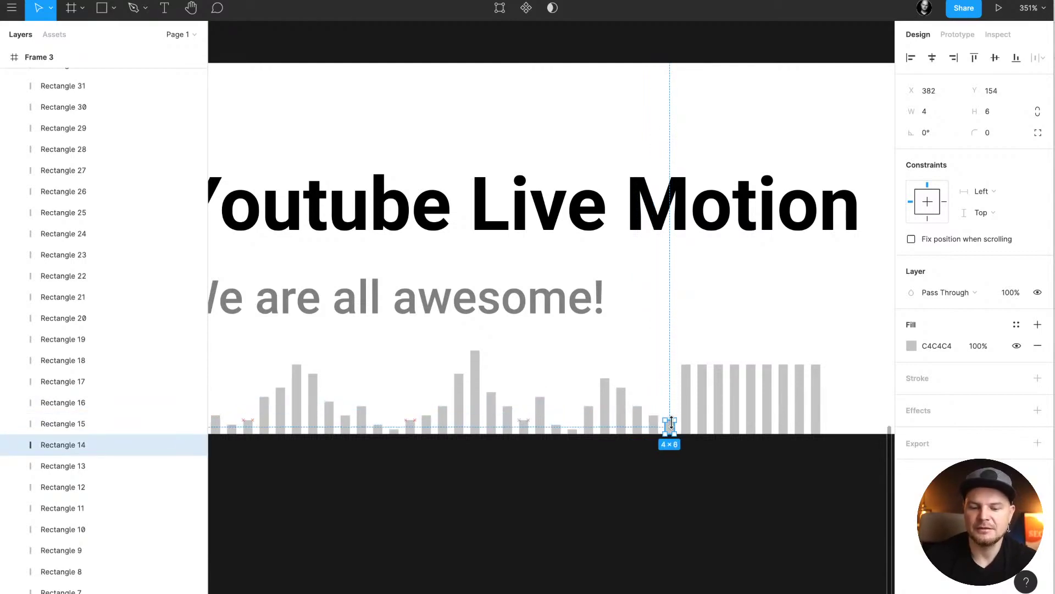
pyautogui.click(688, 422)
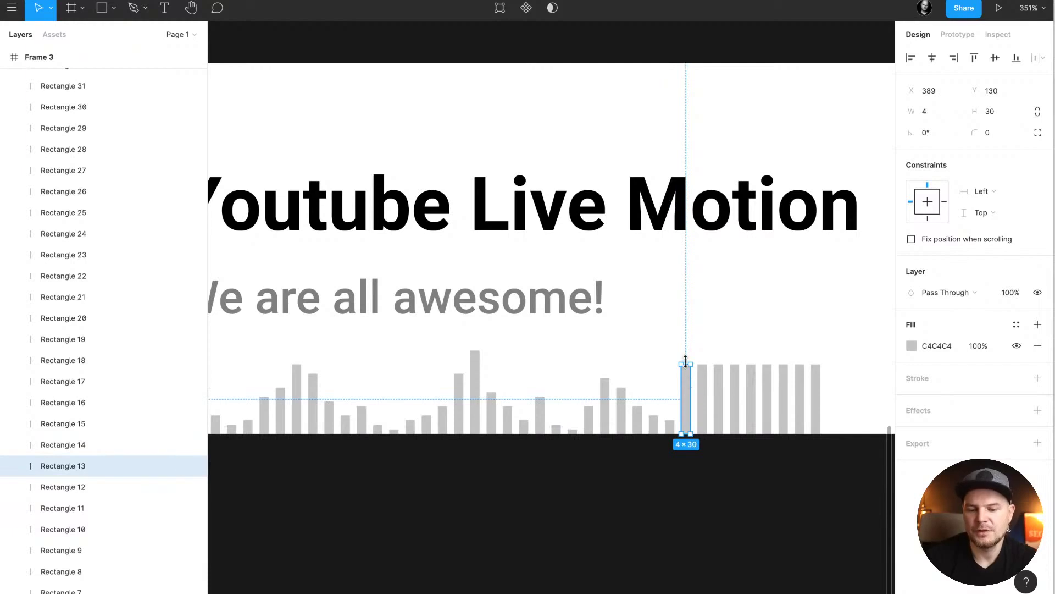
pyautogui.moveTo(688, 370); pyautogui.dragTo(688, 411)
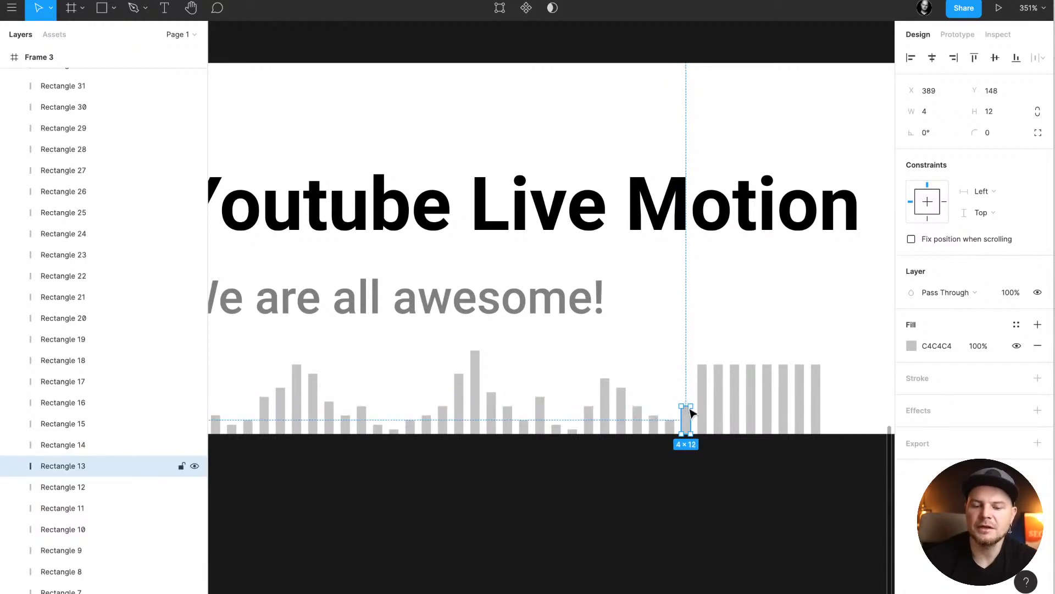
pyautogui.click(704, 417)
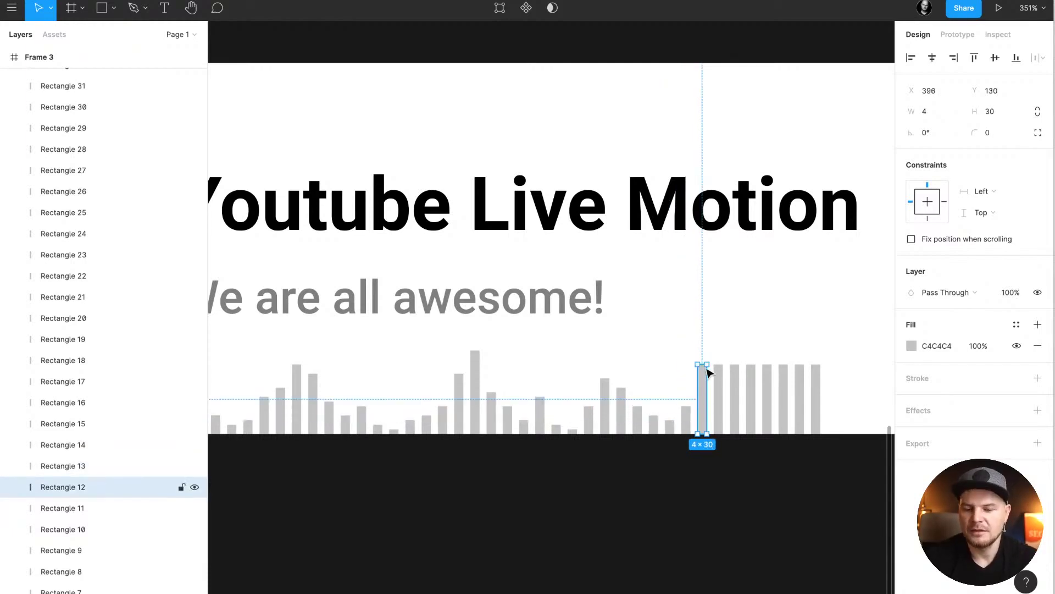
pyautogui.moveTo(703, 364); pyautogui.dragTo(704, 392)
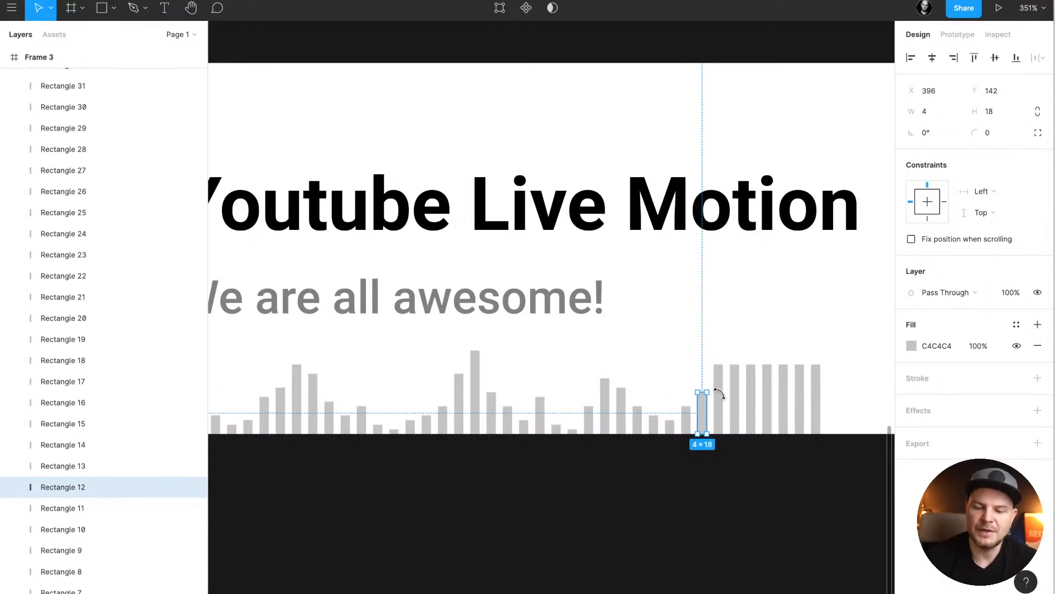
# - Shorten the bars at X 403, 410 and 417 into a descending slope, with the X 410 bar at height 18
pyautogui.click(719, 399)
pyautogui.click(736, 405)
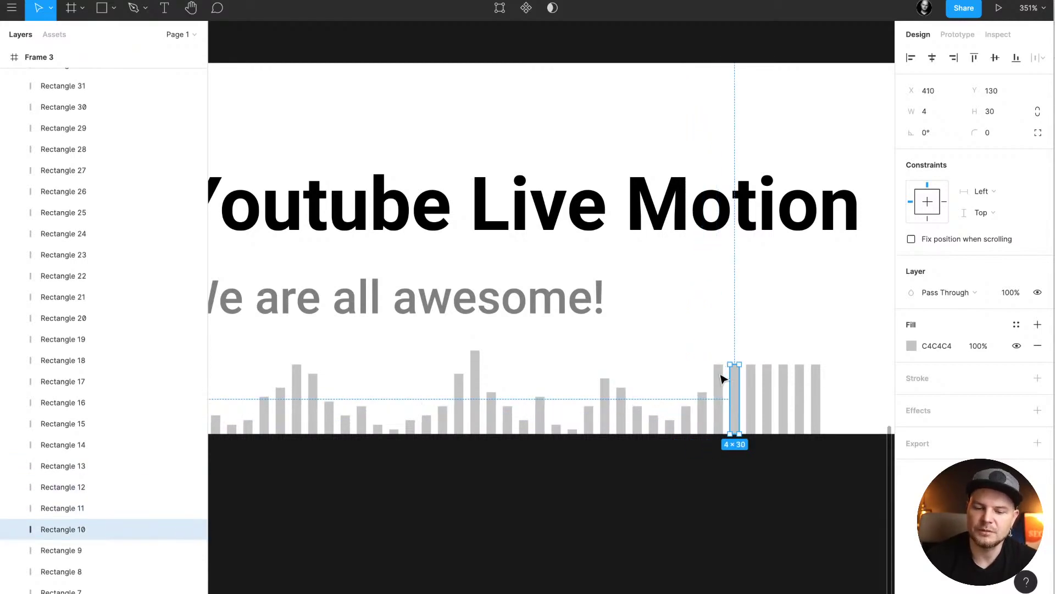
pyautogui.click(720, 376)
pyautogui.moveTo(718, 366); pyautogui.dragTo(735, 392)
pyautogui.click(734, 401)
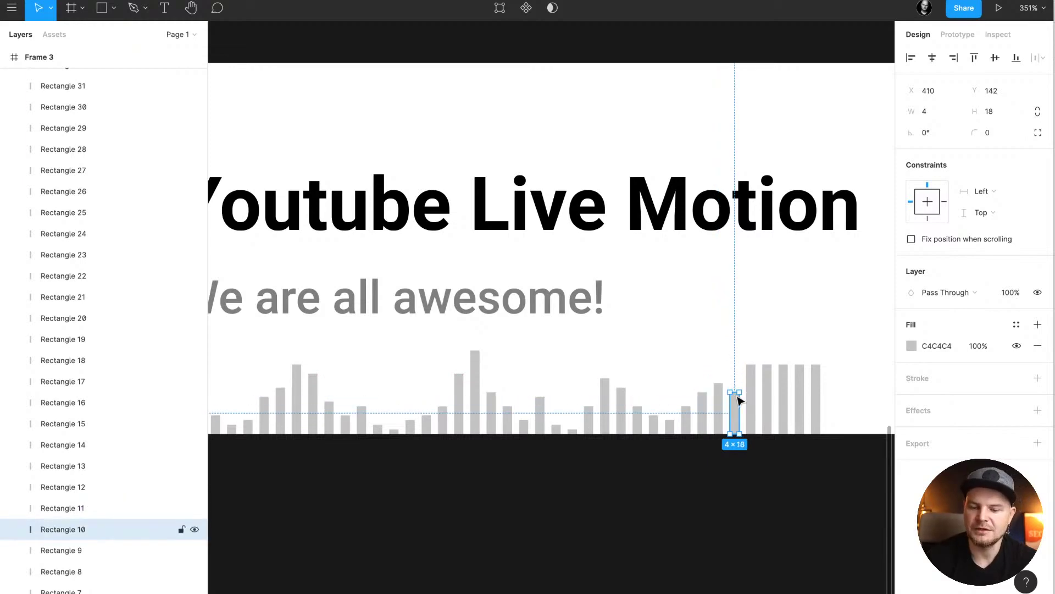
pyautogui.click(758, 401)
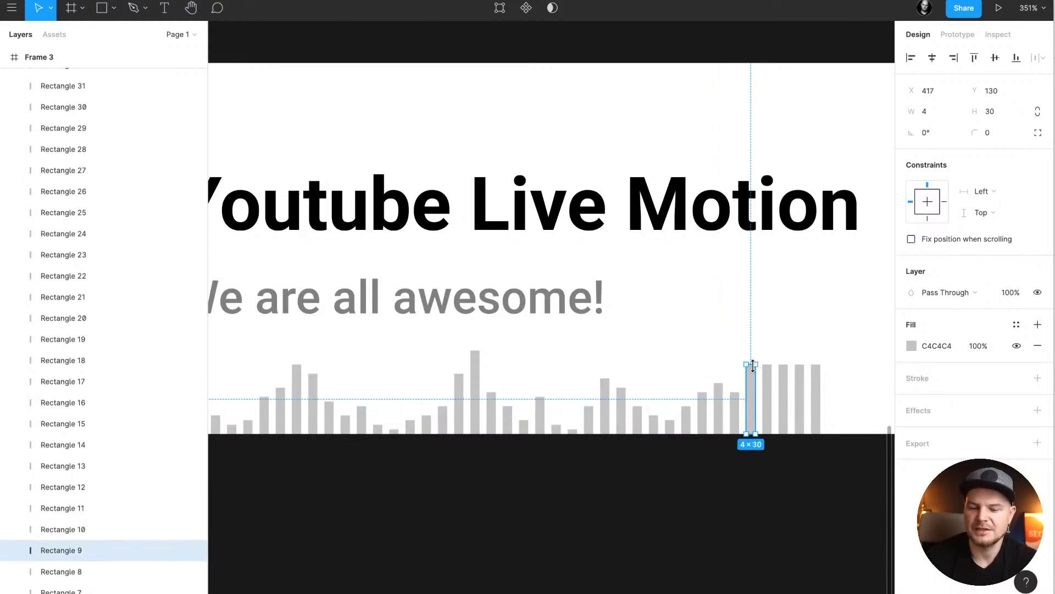
pyautogui.moveTo(752, 365); pyautogui.dragTo(752, 403)
# - Cut the bars at X 424 and 431 to short stubs and raise the X 410 bar above its neighbours as a peak
pyautogui.click(769, 417)
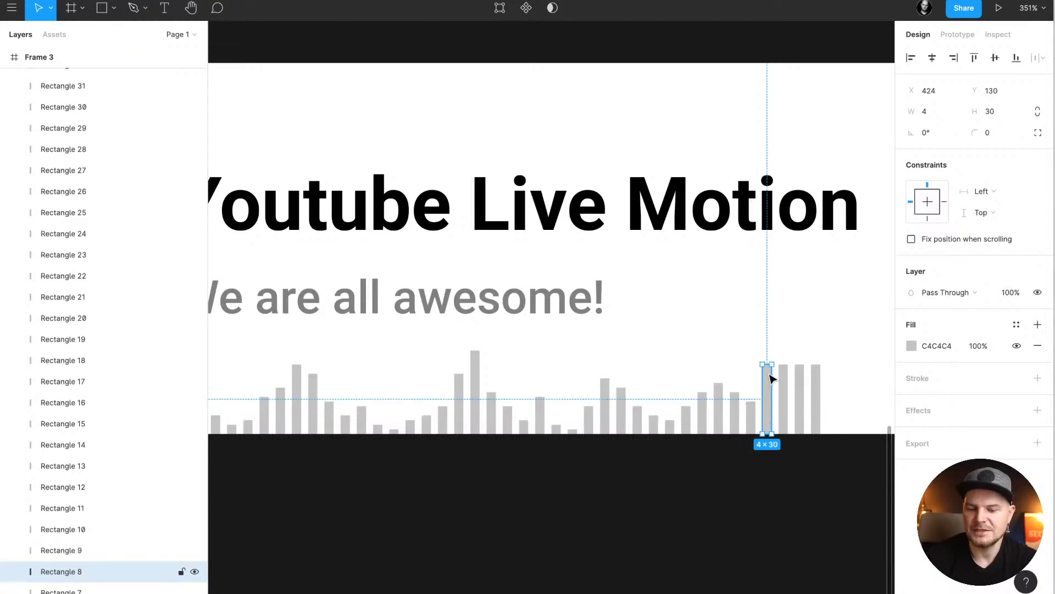
pyautogui.moveTo(767, 364); pyautogui.dragTo(767, 425)
pyautogui.click(733, 410)
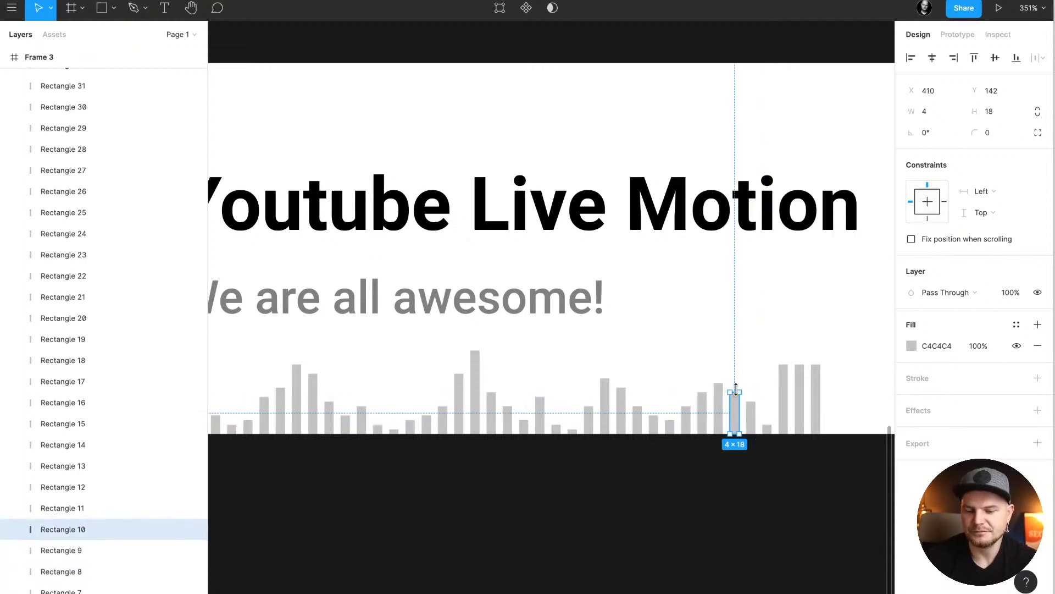
pyautogui.moveTo(737, 389); pyautogui.dragTo(737, 364)
pyautogui.click(787, 407)
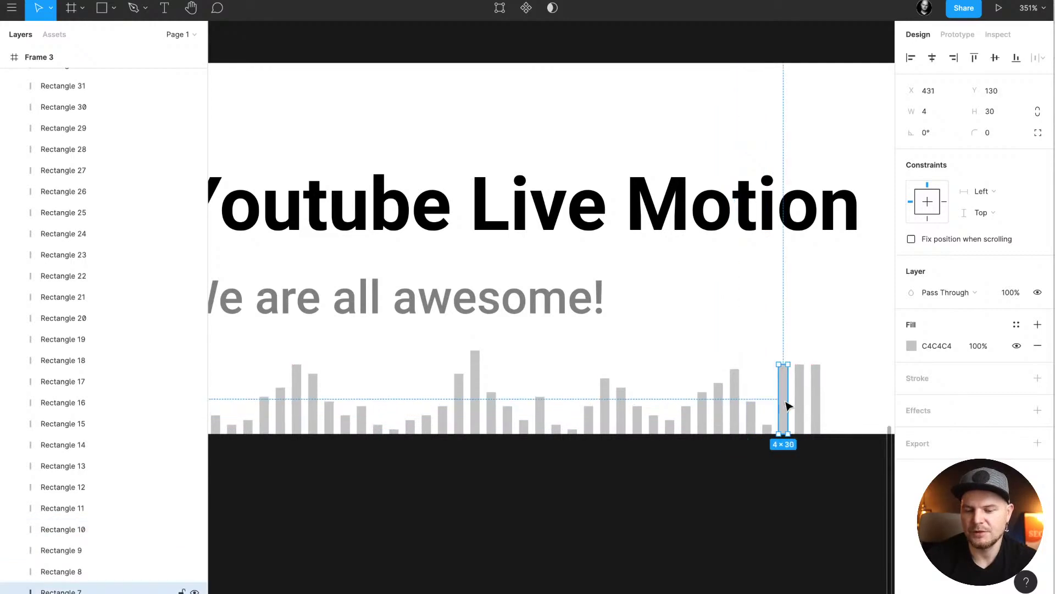
pyautogui.moveTo(787, 372); pyautogui.dragTo(785, 425)
# - Shrink the last two bars, at X 438 and X 445, to heights of 2 and about 1
pyautogui.click(803, 416)
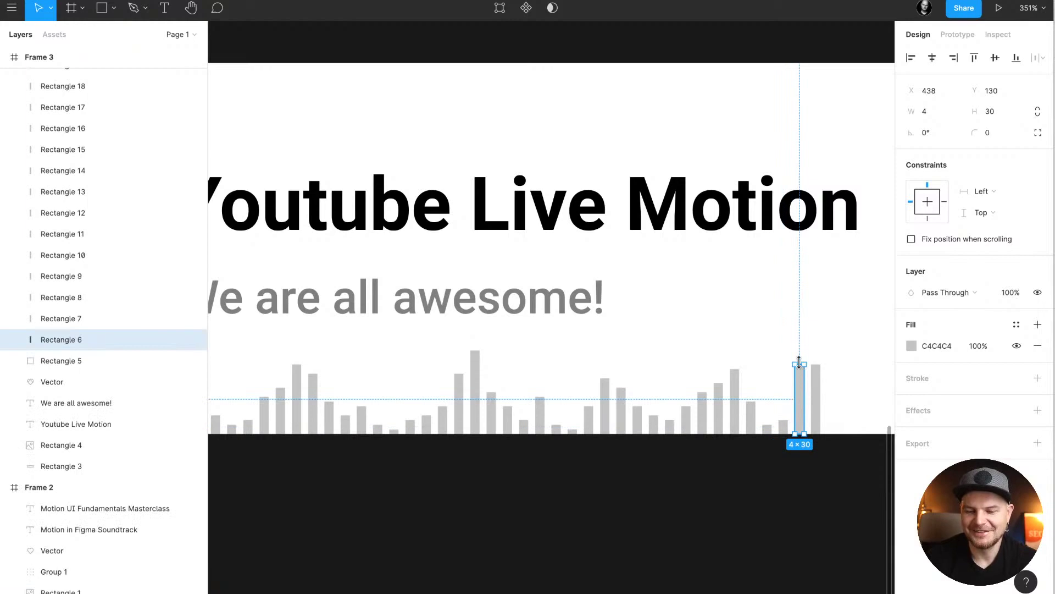
pyautogui.moveTo(799, 363); pyautogui.dragTo(801, 429)
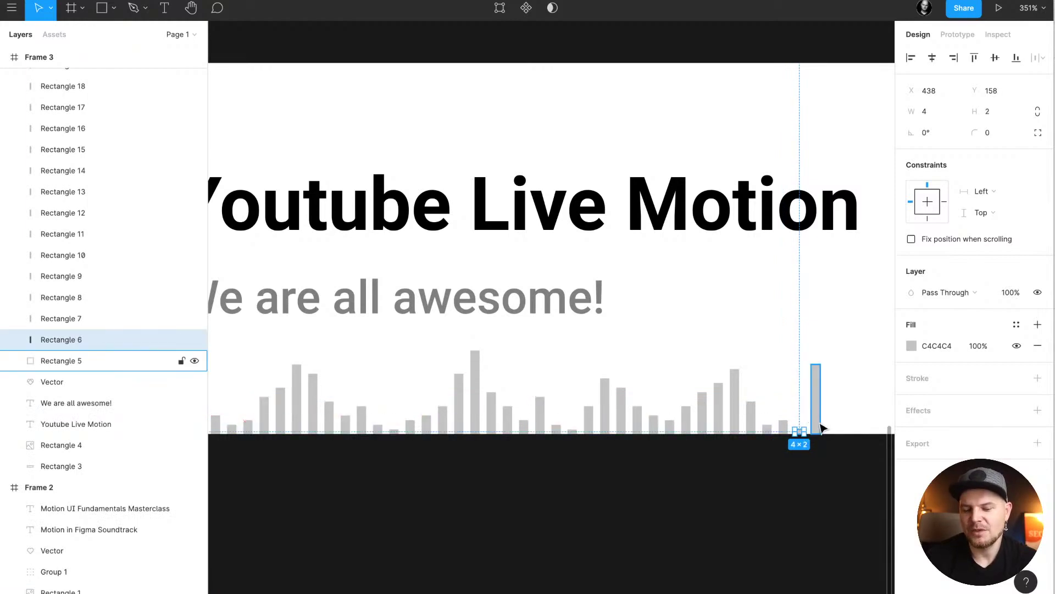
pyautogui.click(819, 420)
pyautogui.moveTo(817, 362); pyautogui.dragTo(820, 431)
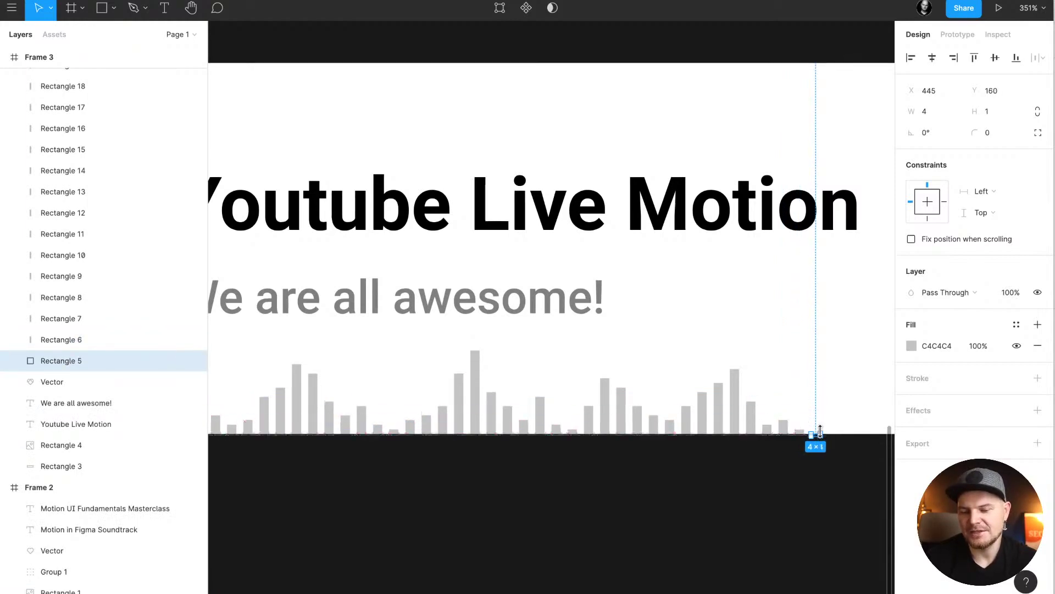
pyautogui.click(808, 386)
# - Select all the sound-wave bars in Frame 3 and flatten them into a single vector shape
pyautogui.scroll(-5, 808, 389)
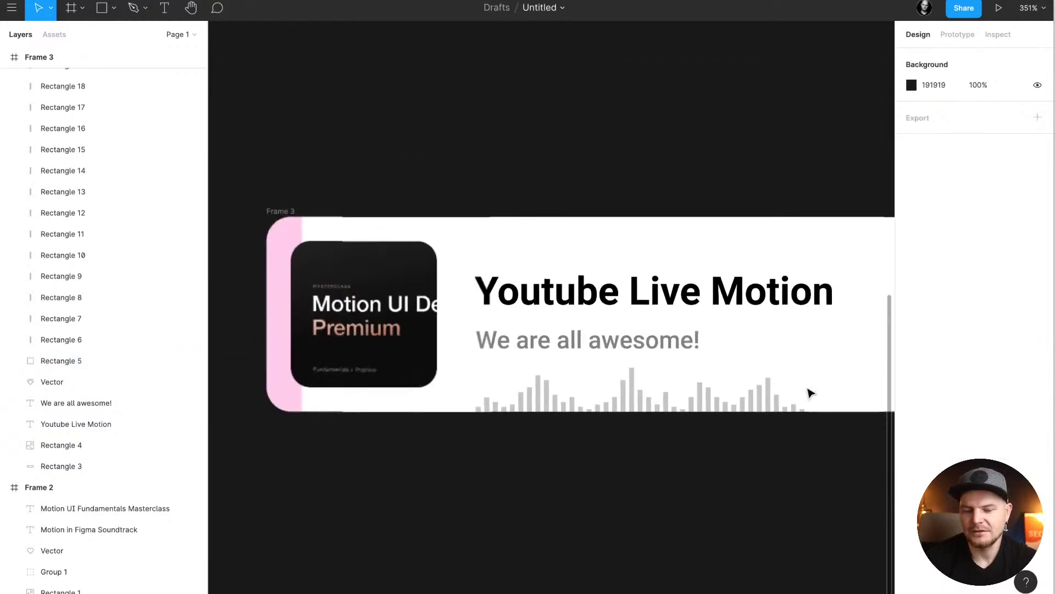
pyautogui.scroll(-5, 807, 389)
pyautogui.hscroll(2, 807, 389)
pyautogui.hscroll(1, 811, 393)
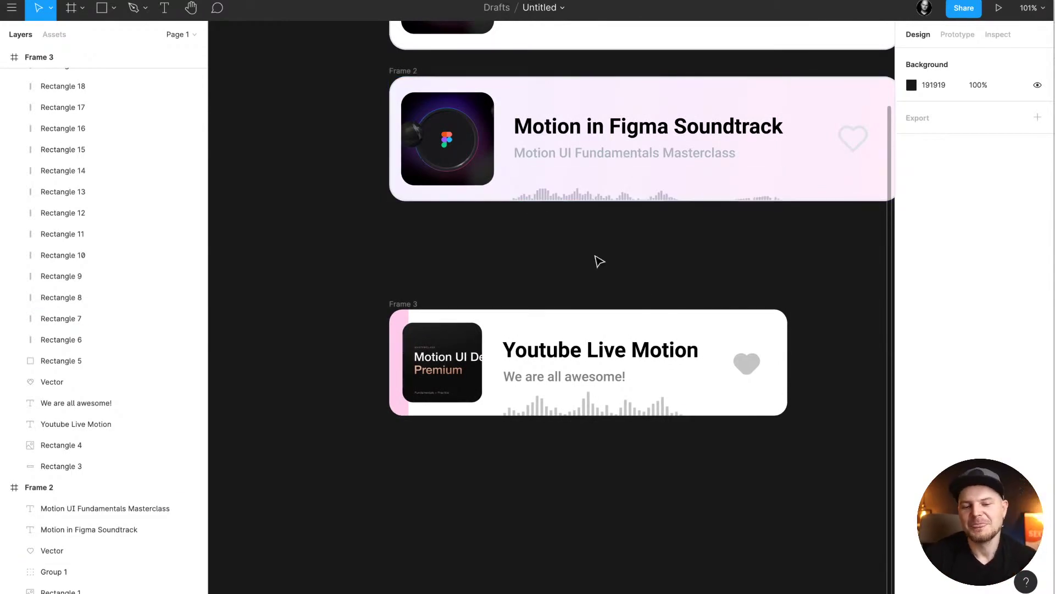
pyautogui.click(537, 407)
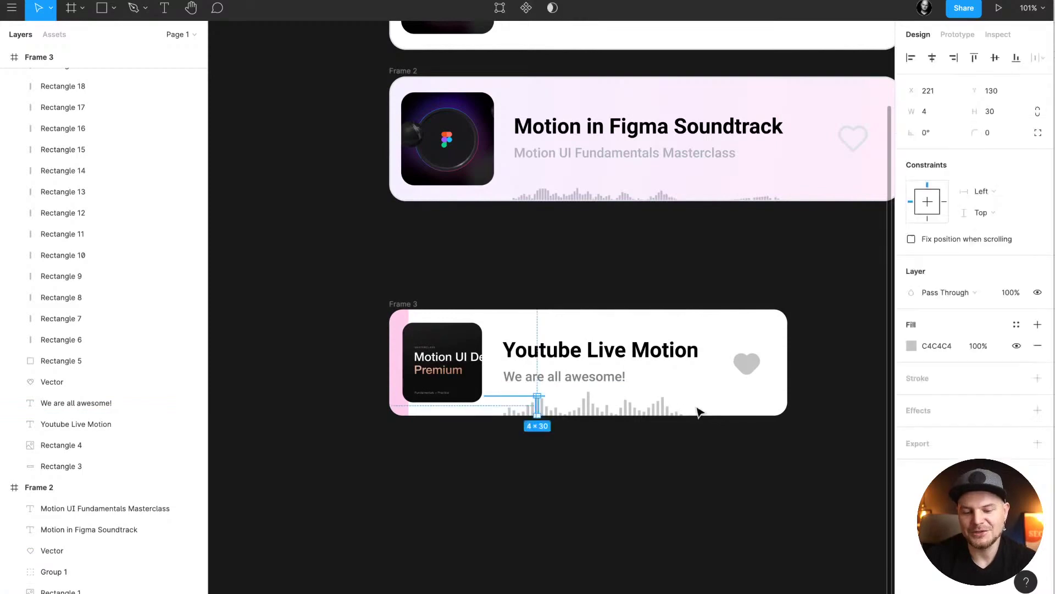
pyautogui.press('super+a')
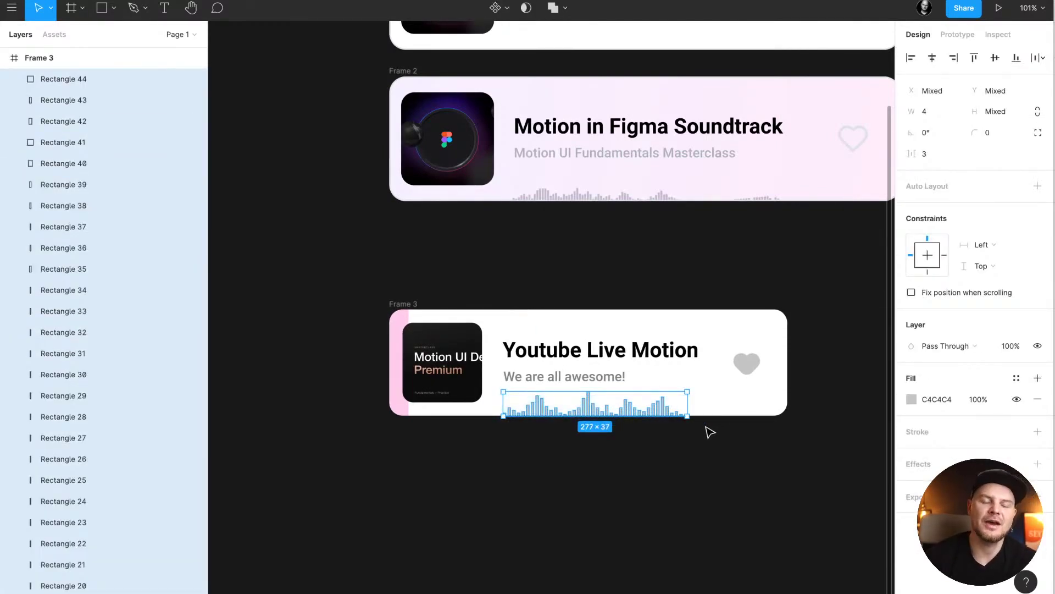
pyautogui.press('super+e')
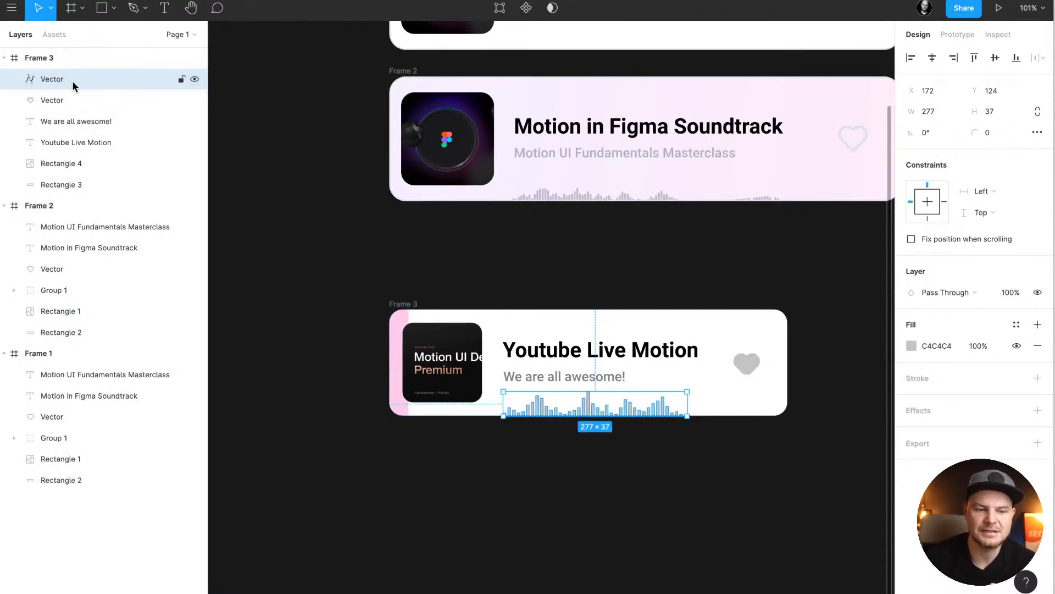
pyautogui.click(71, 120)
pyautogui.click(82, 145)
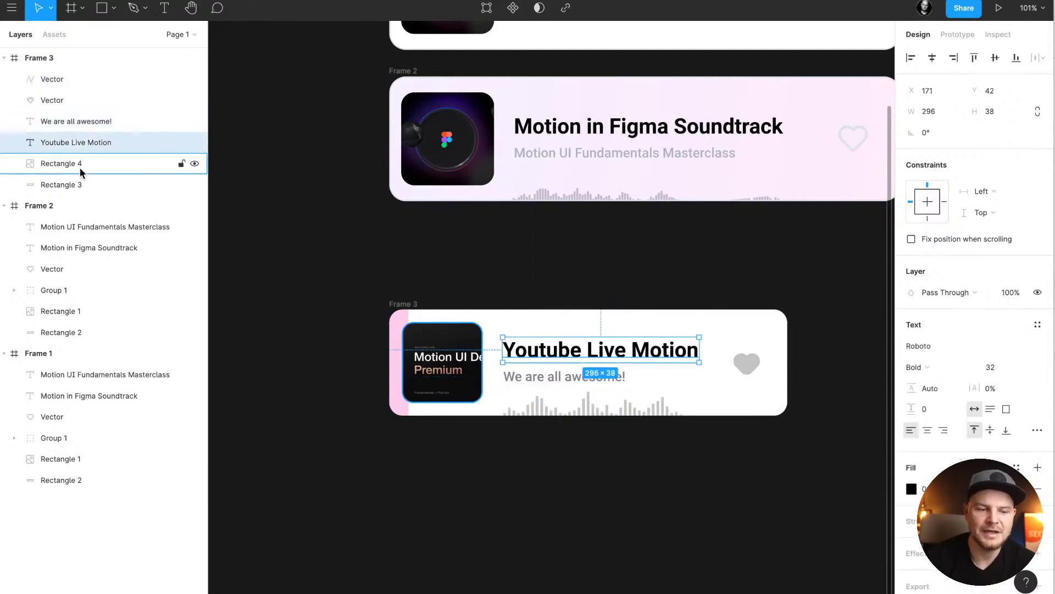
pyautogui.click(81, 165)
pyautogui.click(84, 185)
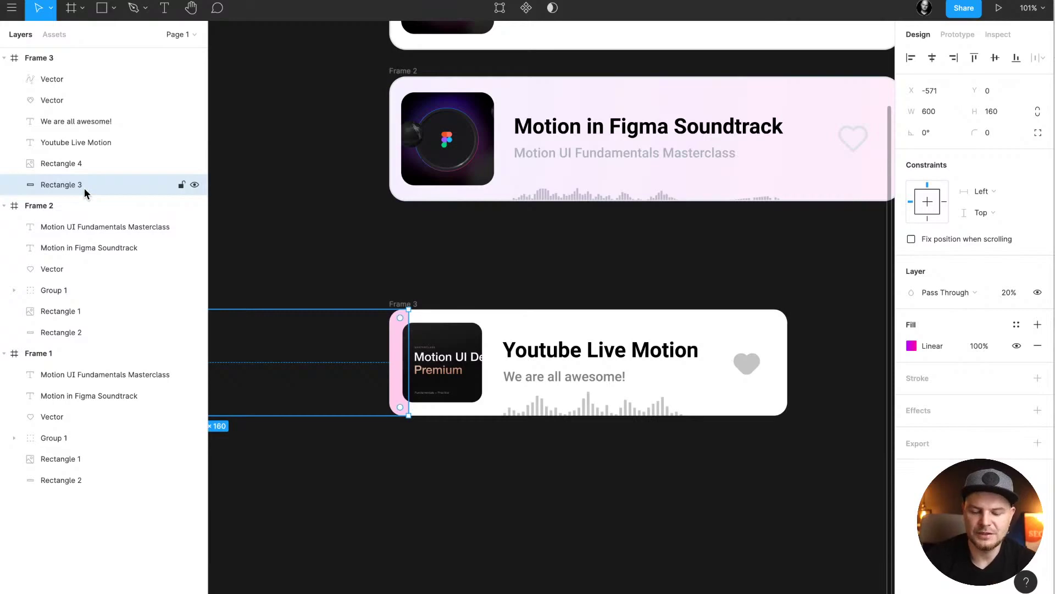
pyautogui.click(75, 79)
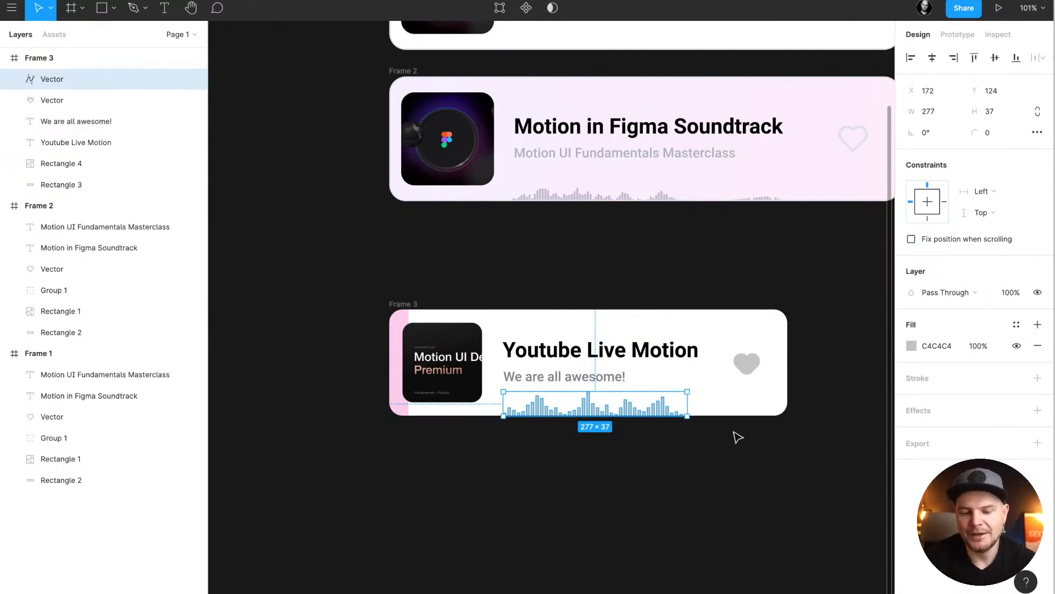
# - Draw a closed, curved wave outline over the sound-wave bars along Frame 3's bottom edge with the Pen tool, about 413.5 wide and 51.5 high
pyautogui.press('p')
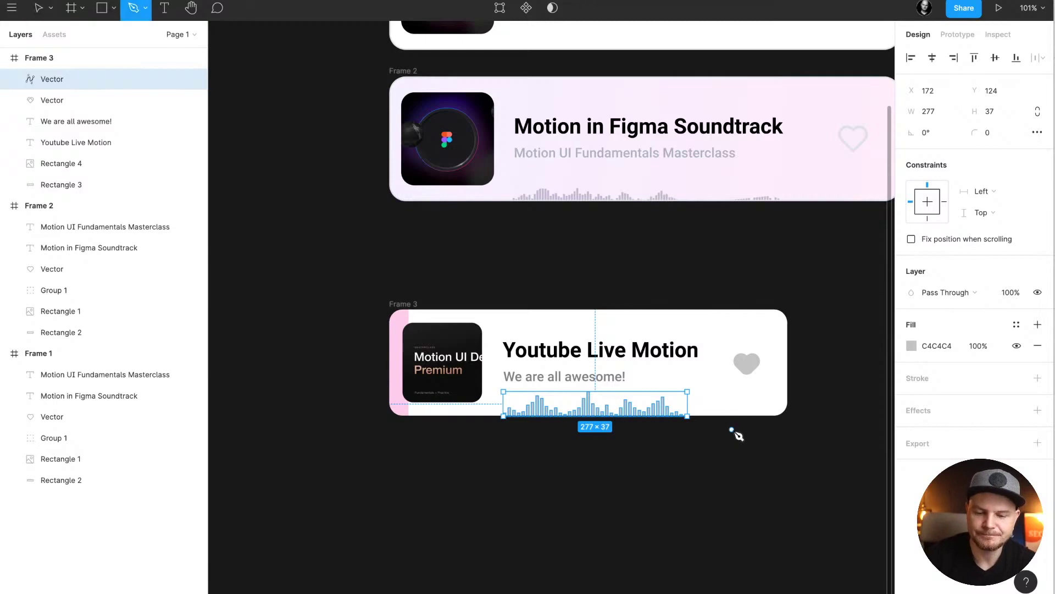
pyautogui.scroll(1, 455, 411)
pyautogui.scroll(5, 455, 411)
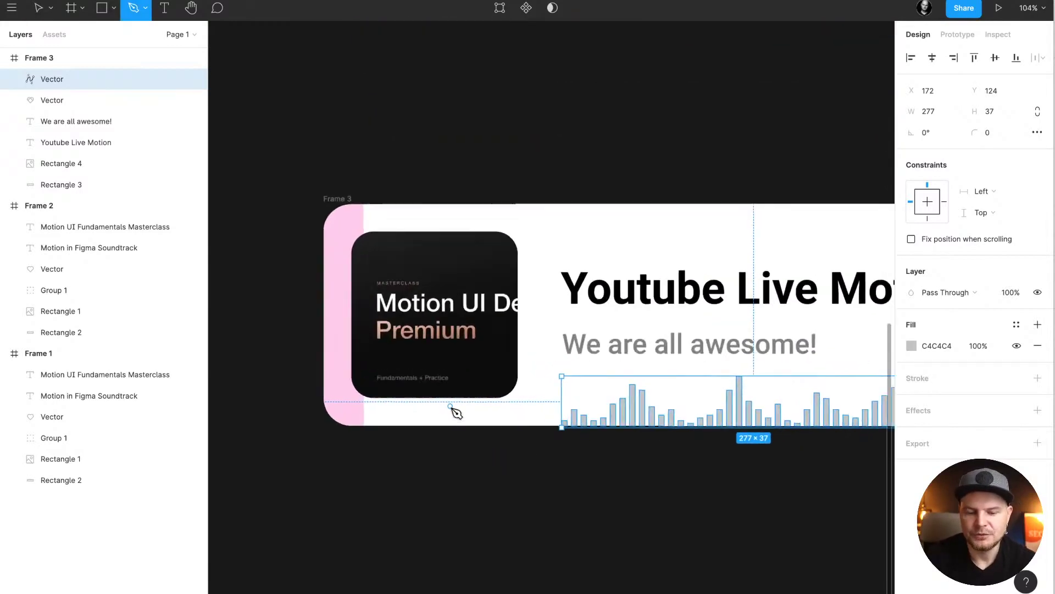
pyautogui.scroll(-1, 311, 560)
pyautogui.scroll(-3, 308, 567)
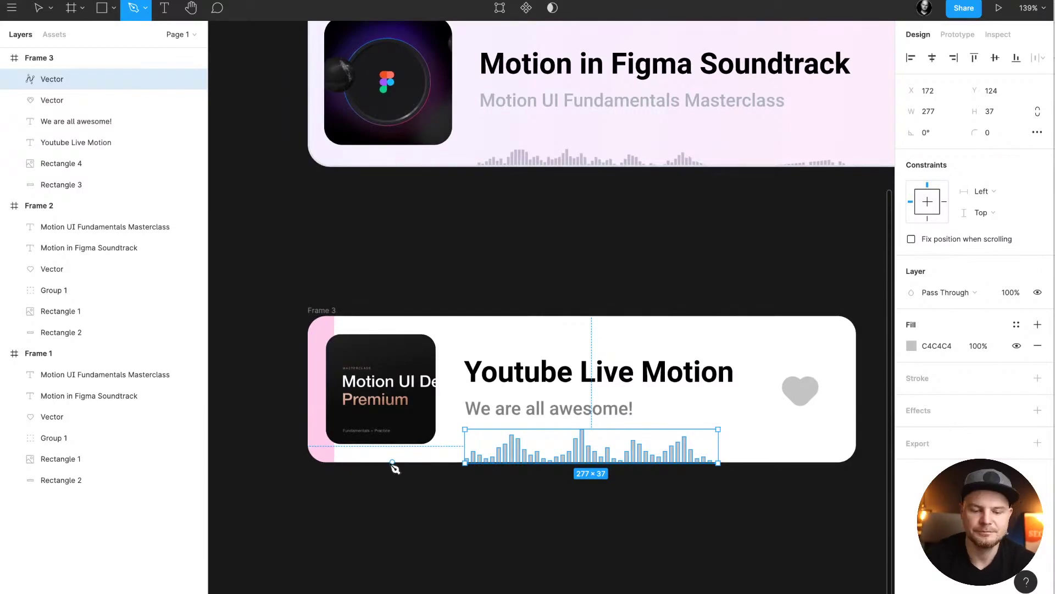
pyautogui.click(382, 462)
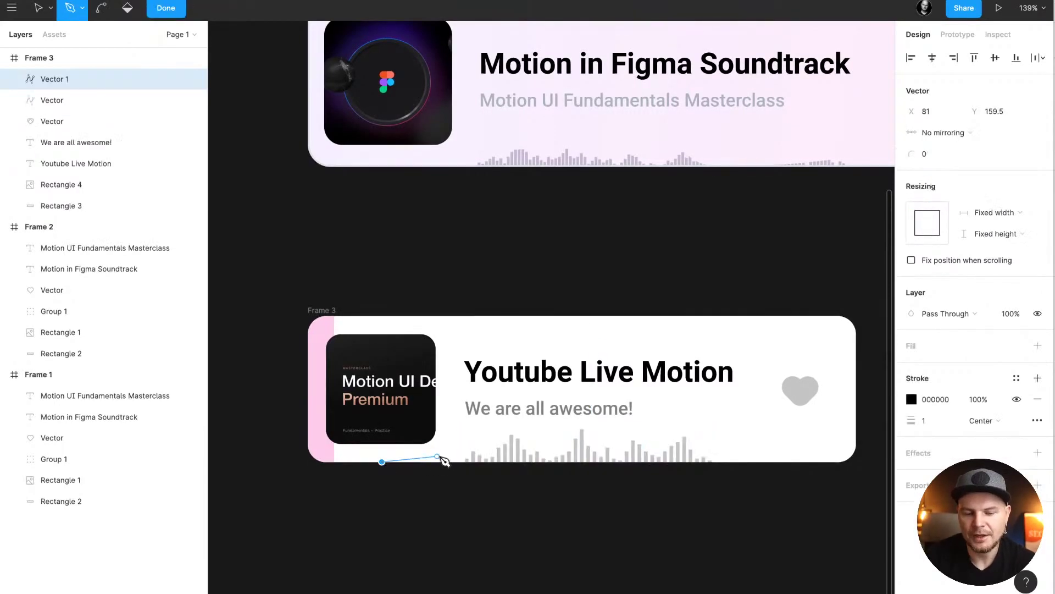
pyautogui.moveTo(430, 452); pyautogui.dragTo(520, 448)
pyautogui.click(495, 452)
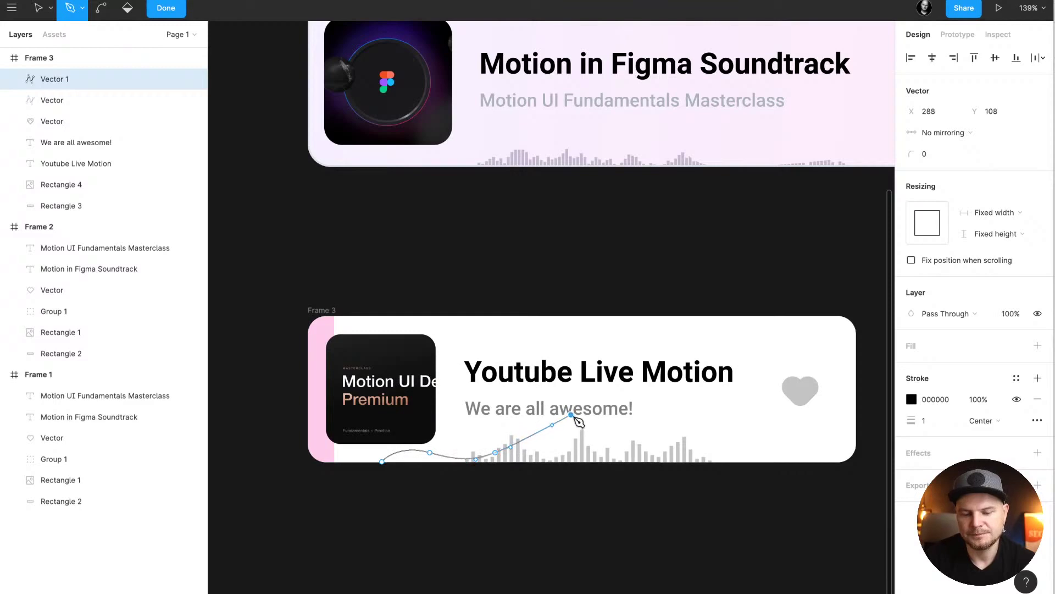
pyautogui.moveTo(571, 414); pyautogui.dragTo(618, 421)
pyautogui.moveTo(659, 452); pyautogui.dragTo(790, 463)
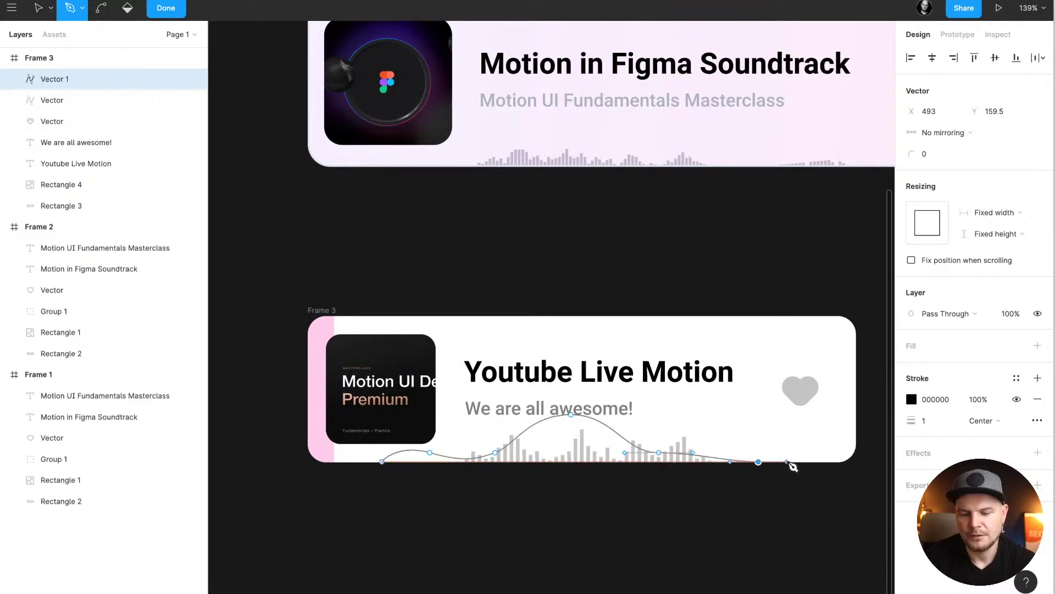
pyautogui.click(385, 464)
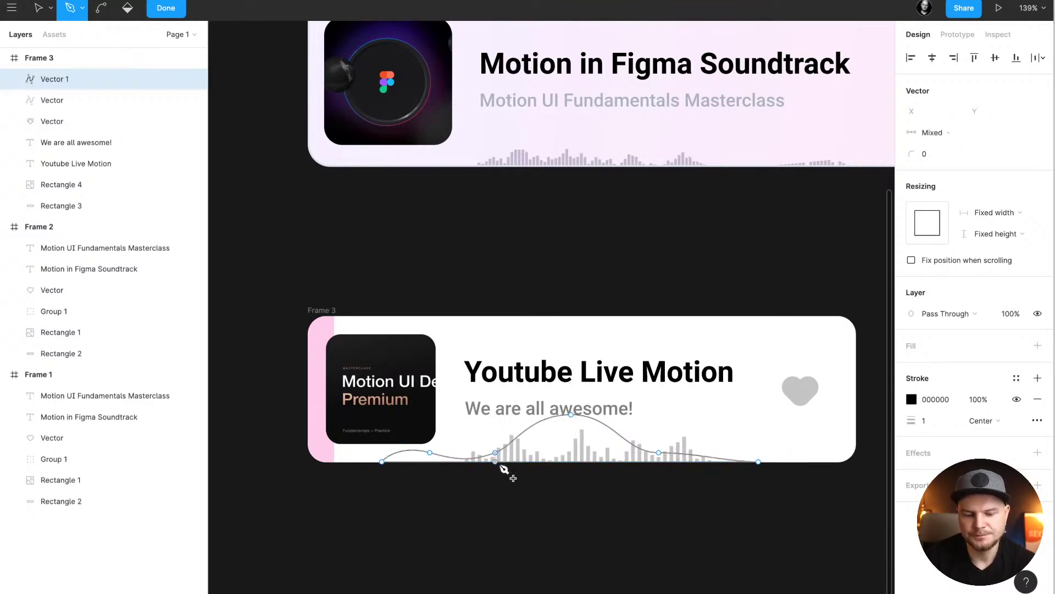
# - Swap the wave outline's black stroke for a solid 000000 fill and leave vector editing
pyautogui.hotkey('shift', 'x')
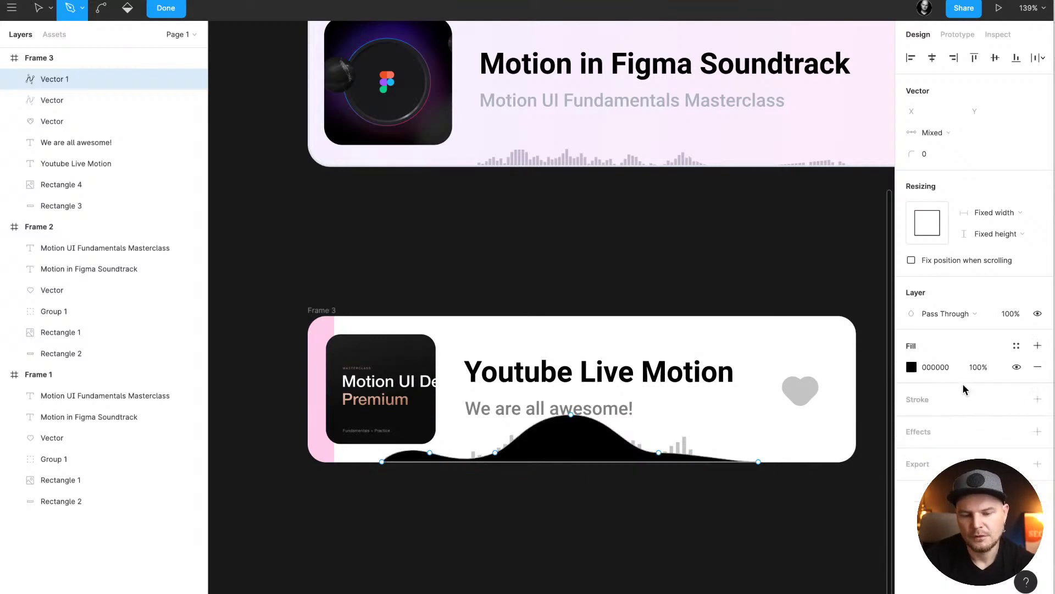
pyautogui.press('v')
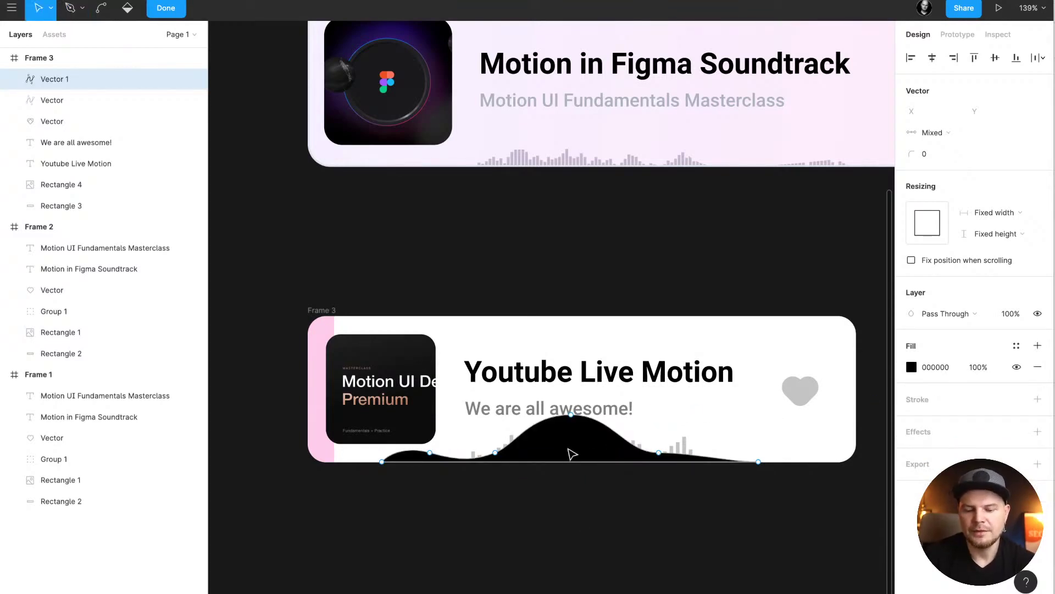
pyautogui.press('Escape')
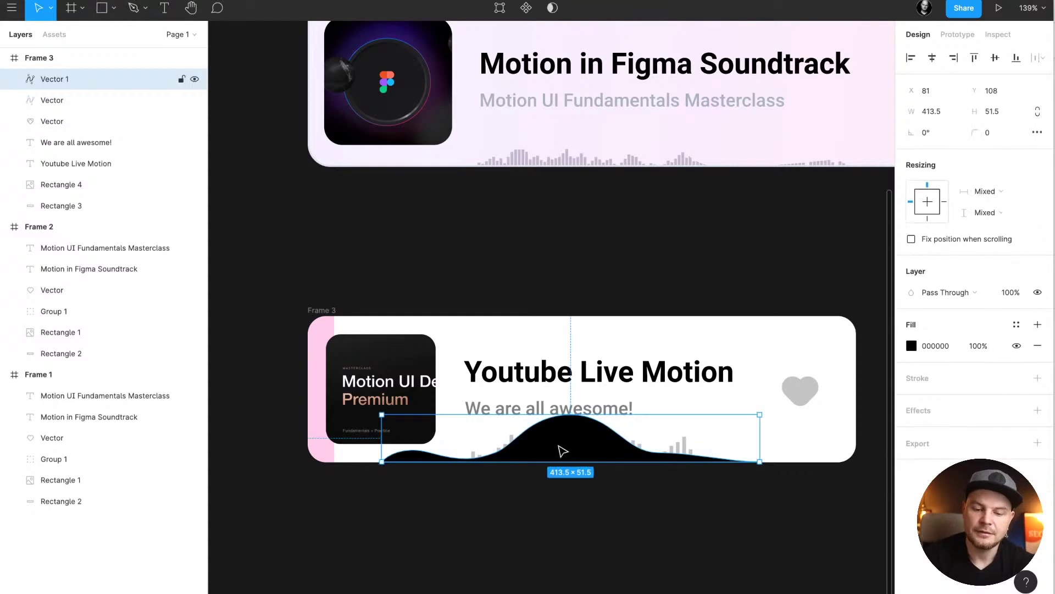
# - Shift the black wave past Frame 3's left edge, duplicate it to X 17 overlapping the original, and flatten both into one shape
pyautogui.moveTo(561, 446); pyautogui.dragTo(476, 455)
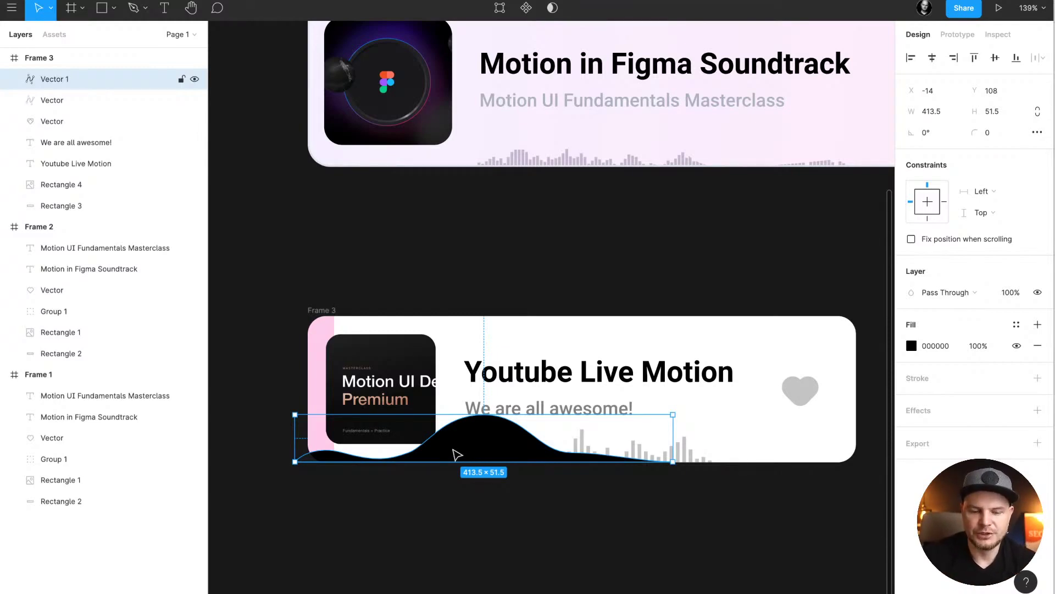
pyautogui.moveTo(423, 453); pyautogui.dragTo(600, 457)
pyautogui.keyDown('shift'); pyautogui.click(525, 456); pyautogui.keyUp('shift')
pyautogui.moveTo(777, 438); pyautogui.dragTo(522, 455)
pyautogui.click(511, 454)
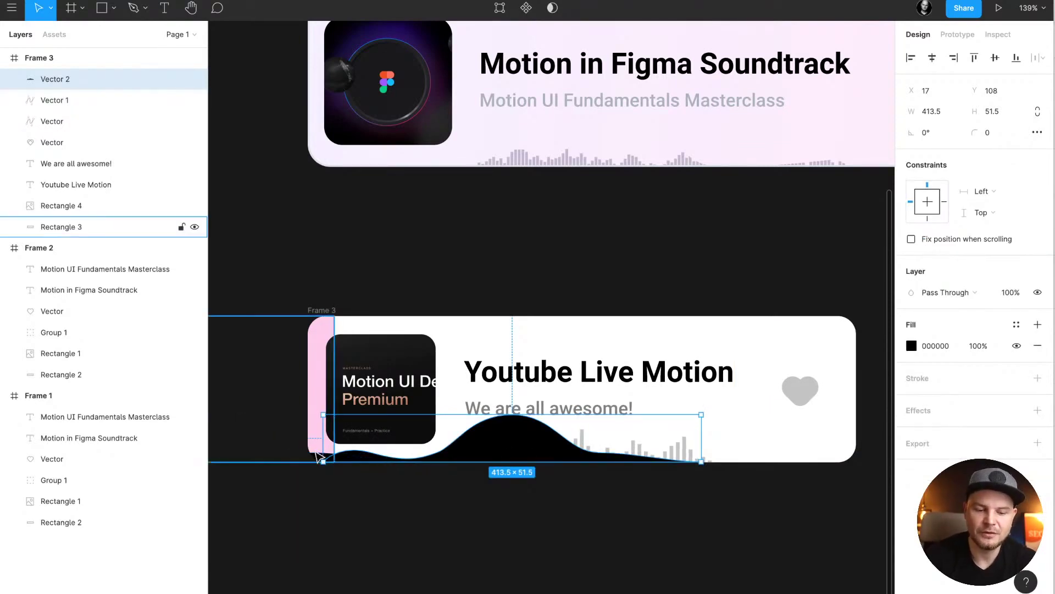
pyautogui.keyDown('shift'); pyautogui.click(319, 460); pyautogui.keyUp('shift')
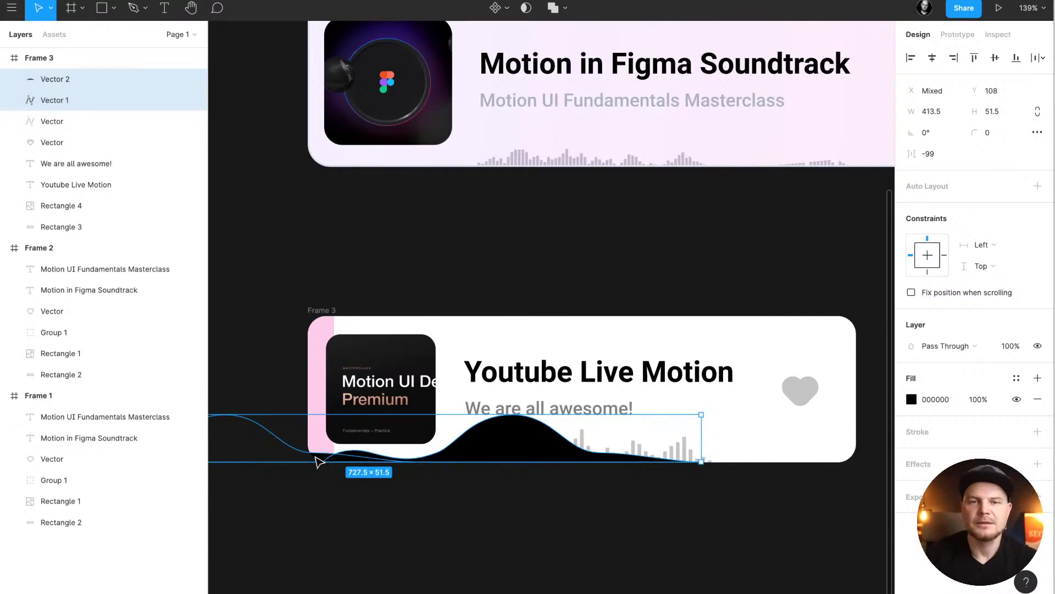
# - Duplicate the joined wave to X 210 at a height of 24 and flatten it with the taller wave
pyautogui.click(476, 461)
pyautogui.moveTo(276, 453); pyautogui.dragTo(739, 438)
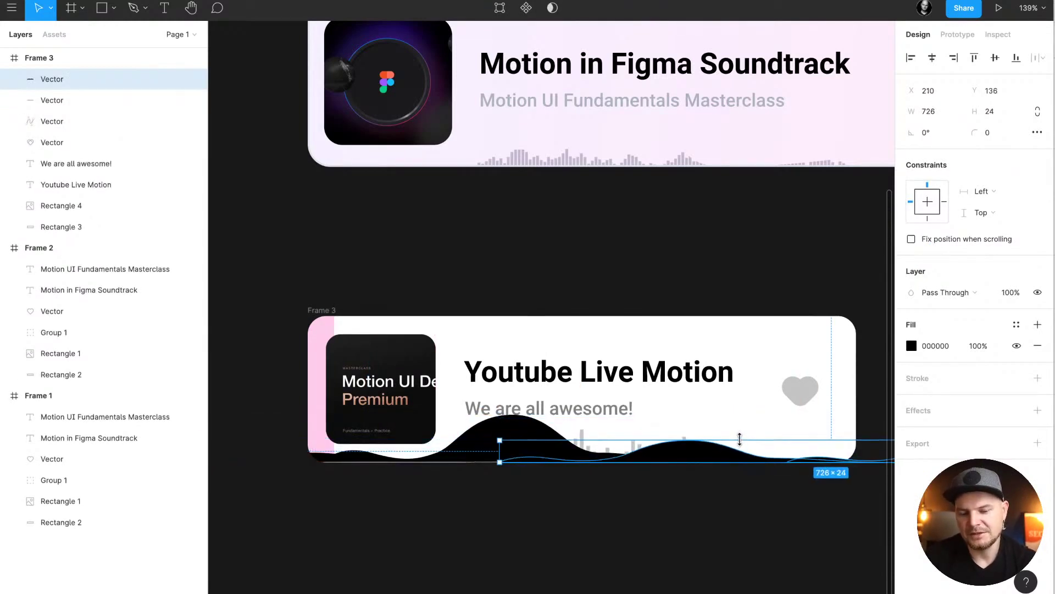
pyautogui.keyDown('shift'); pyautogui.click(526, 431); pyautogui.keyUp('shift')
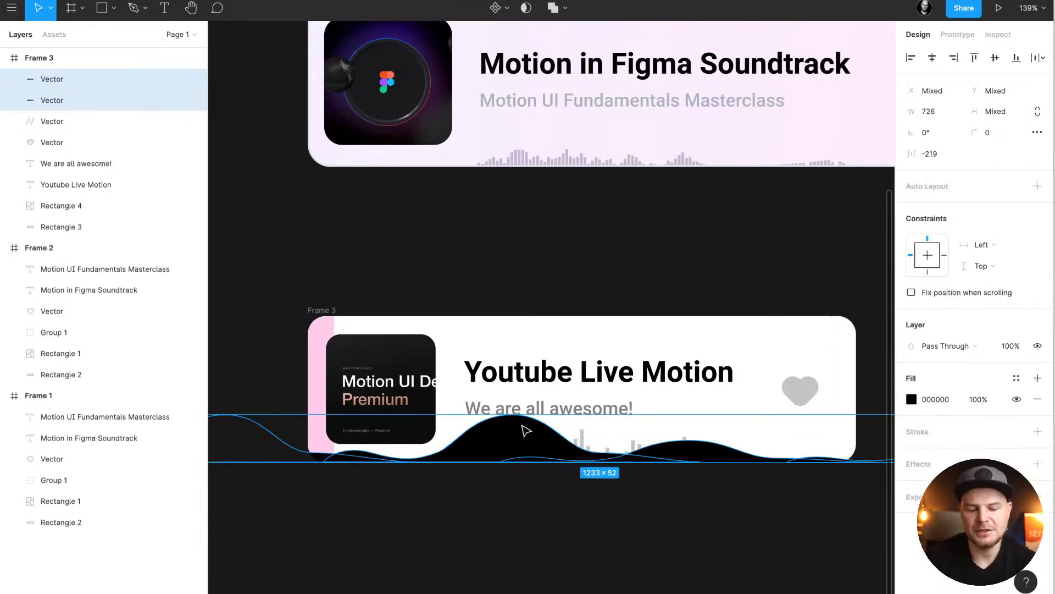
pyautogui.hotkey('ctrl', 'e')
# - Move the long wave to X -563 and duplicate it to X 416, reducing the copy's height to 47
pyautogui.scroll(-5, 612, 443)
pyautogui.hscroll(2, 613, 444)
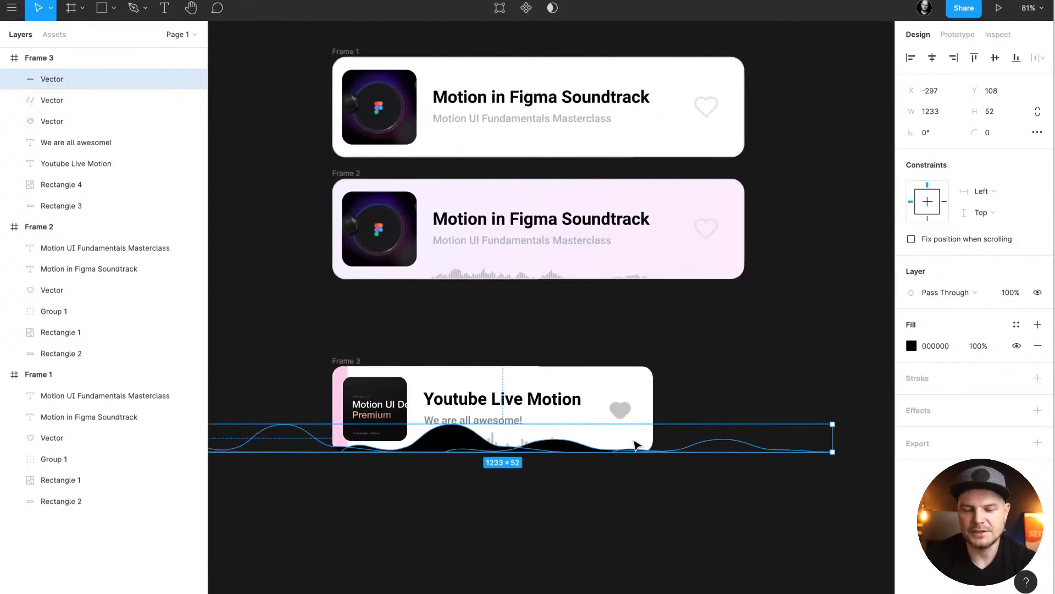
pyautogui.moveTo(580, 448); pyautogui.dragTo(632, 443)
pyautogui.moveTo(351, 443); pyautogui.dragTo(632, 446)
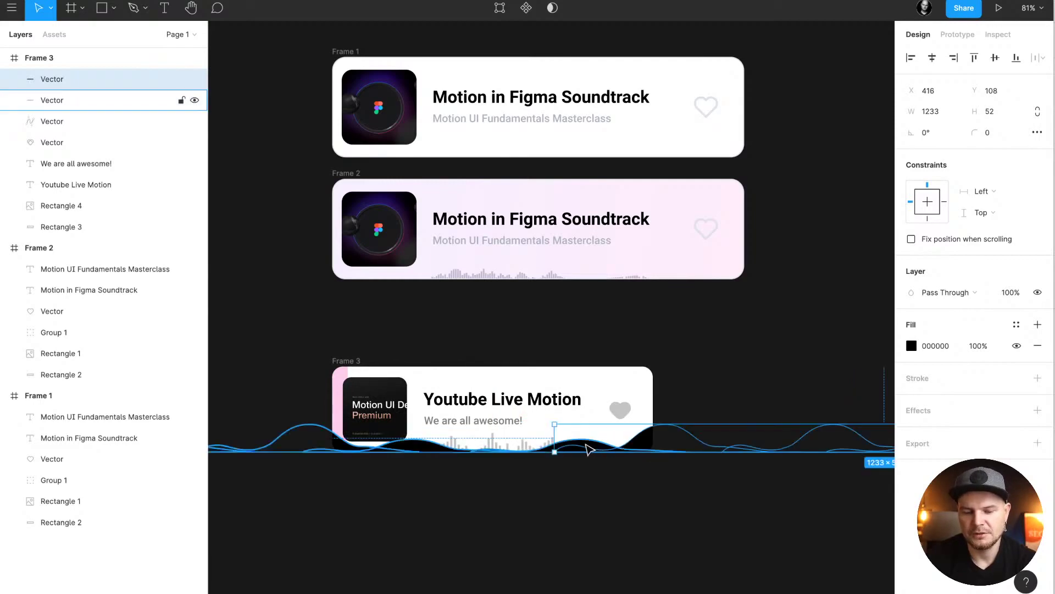
pyautogui.press('Escape')
pyautogui.click(595, 447)
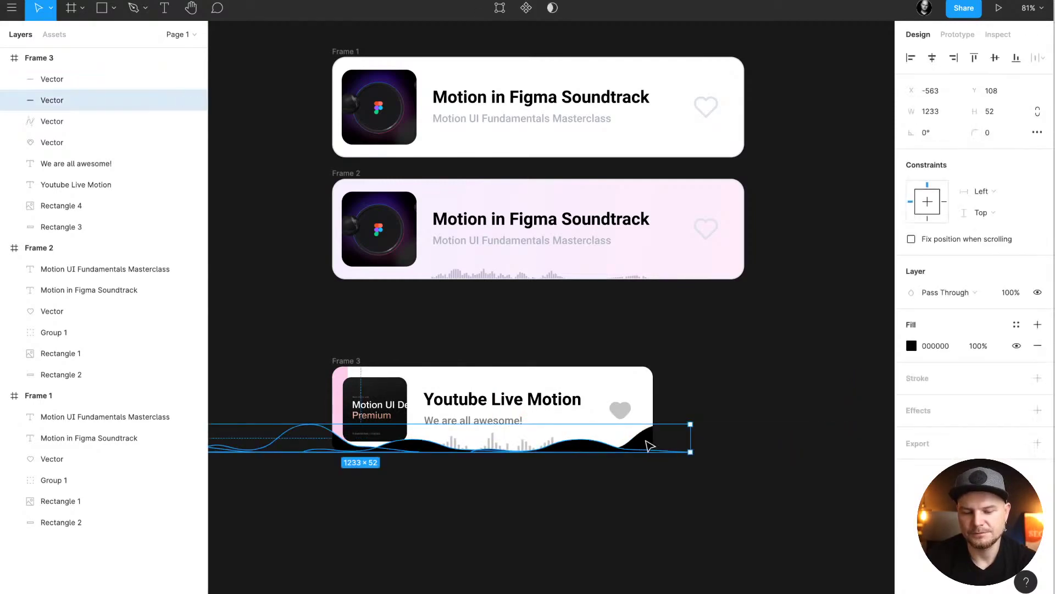
pyautogui.keyDown('shift'); pyautogui.click(658, 446); pyautogui.keyUp('shift')
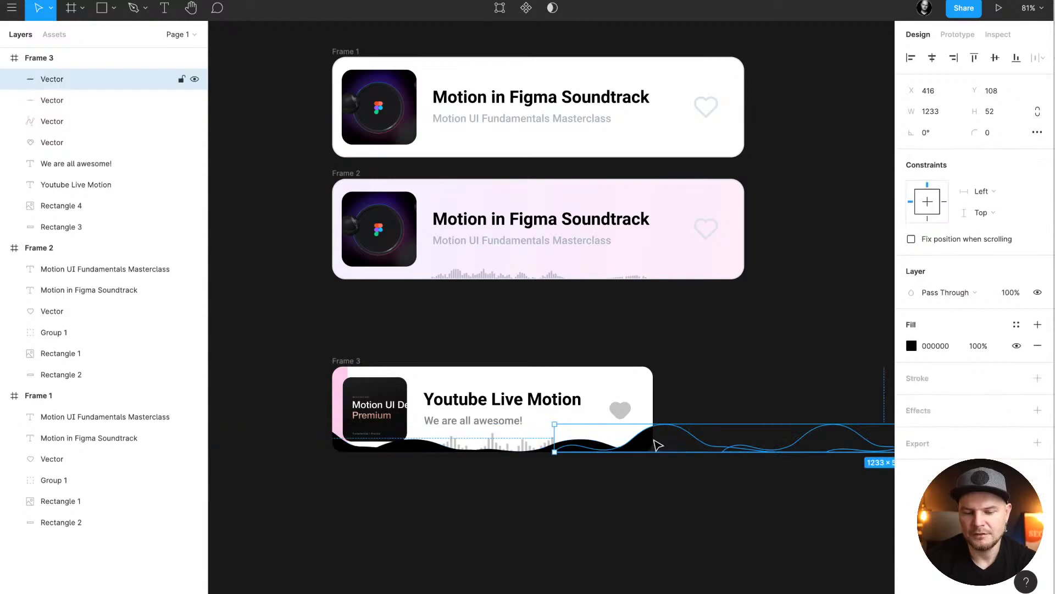
pyautogui.click(659, 444)
pyautogui.moveTo(669, 422); pyautogui.dragTo(672, 428)
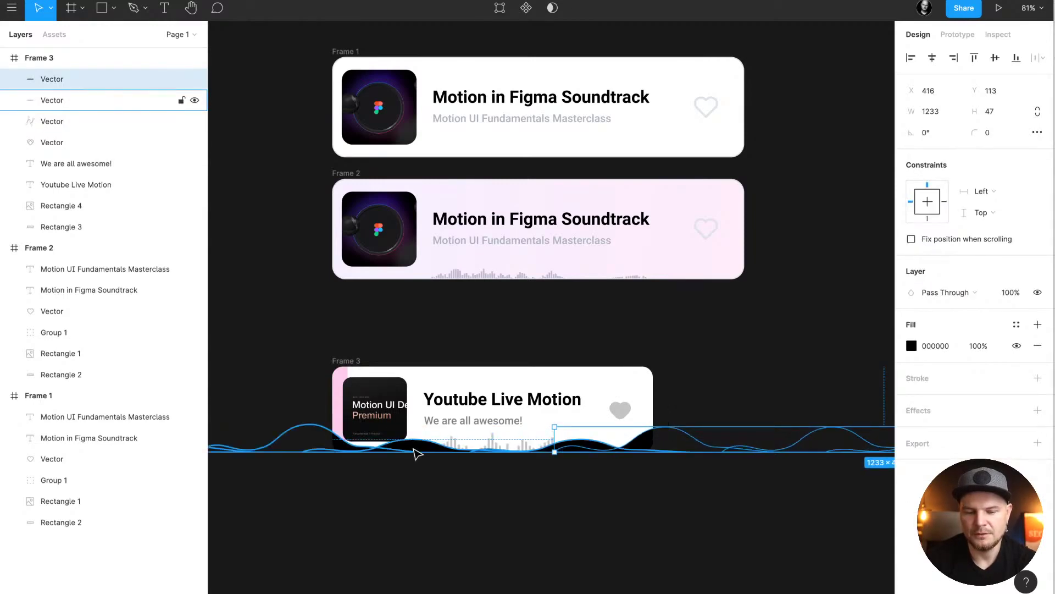
# - Flatten the two long waves into a single vector and lower it to Y 111
pyautogui.keyDown('shift'); pyautogui.click(420, 451); pyautogui.keyUp('shift')
pyautogui.hotkey('ctrl', 'e')
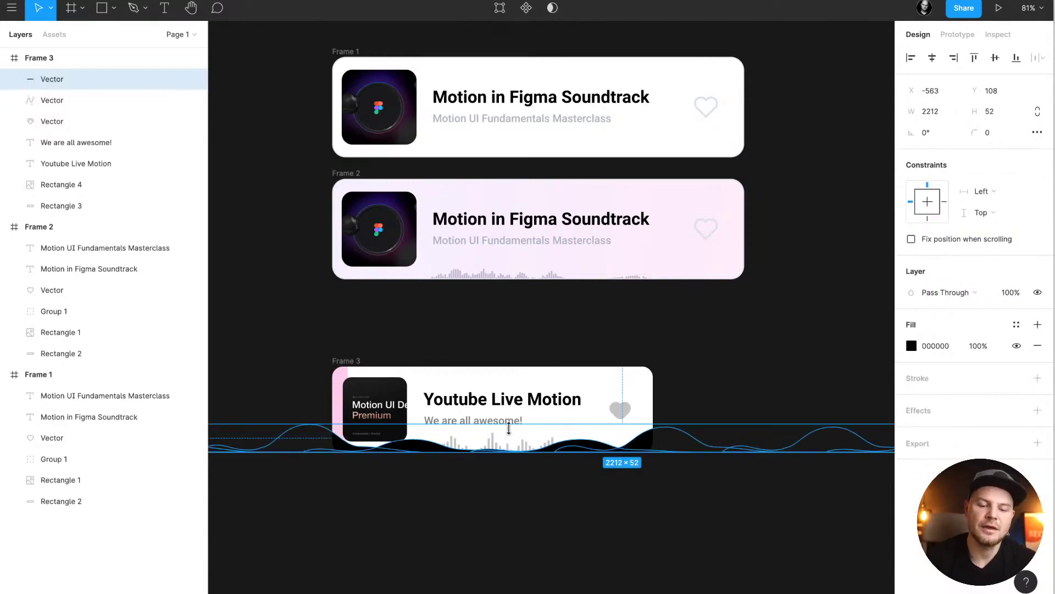
pyautogui.press('Down')
pyautogui.press('Down')
pyautogui.press('Down')
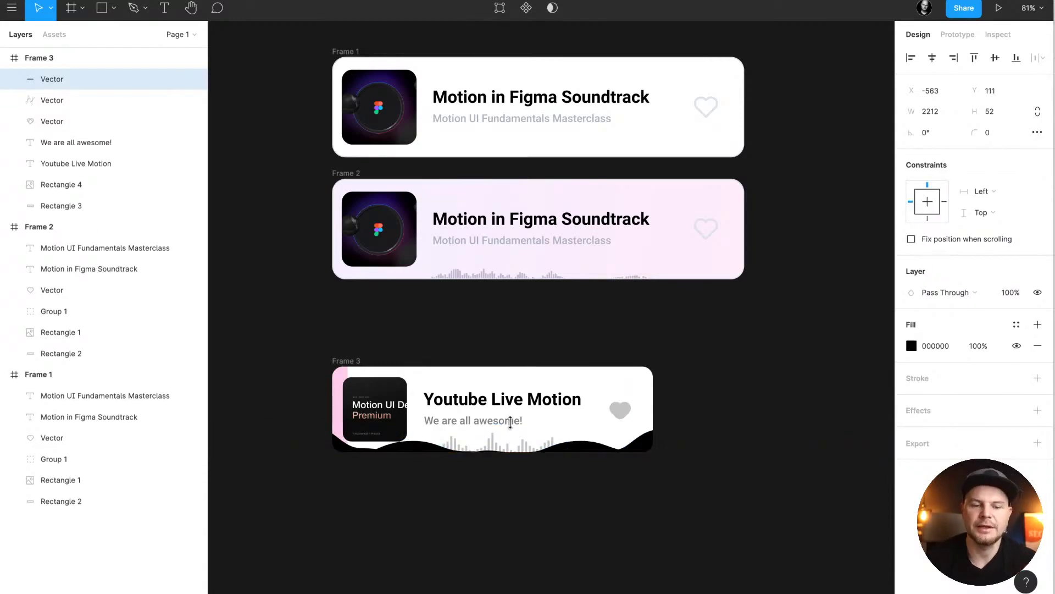
# - Group the sound-wave bars with the black wave in Frame 3 and use the bars as a mask
pyautogui.click(56, 101)
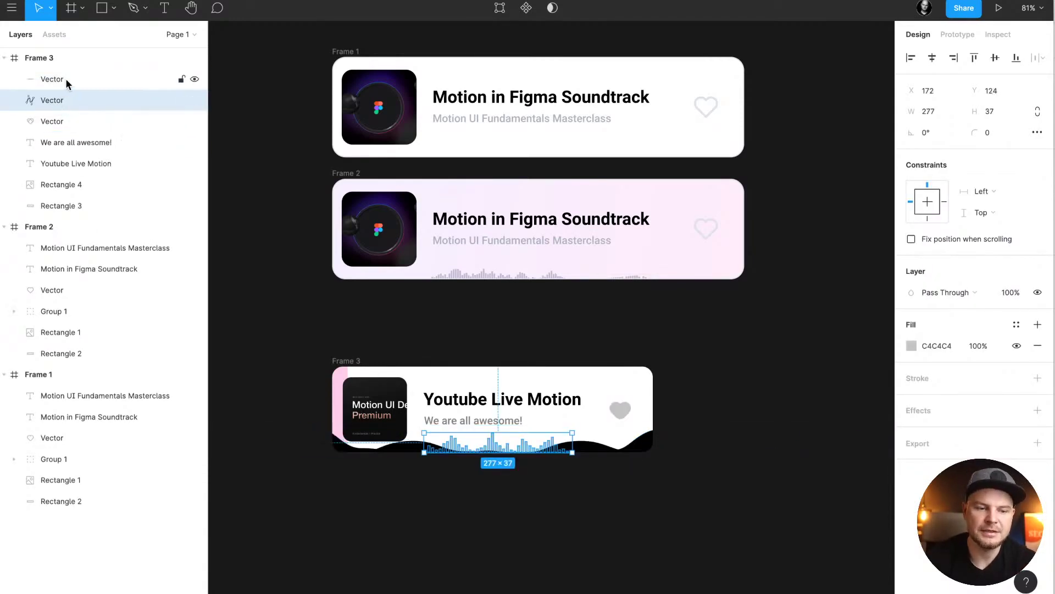
pyautogui.keyDown('shift'); pyautogui.click(65, 80); pyautogui.keyUp('shift')
pyautogui.hotkey('ctrl', 'g')
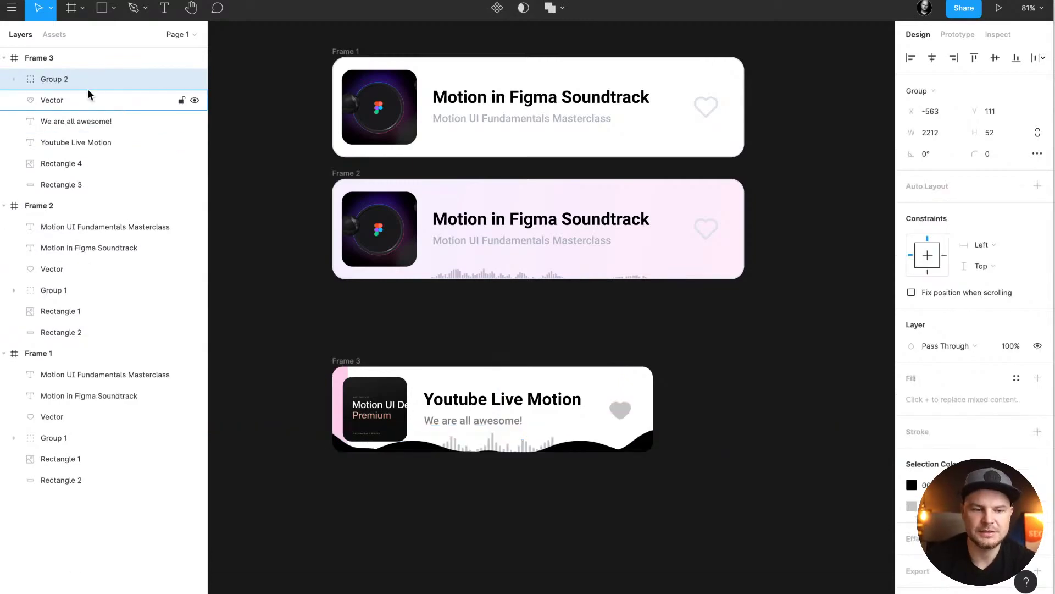
pyautogui.click(13, 79)
pyautogui.click(84, 121)
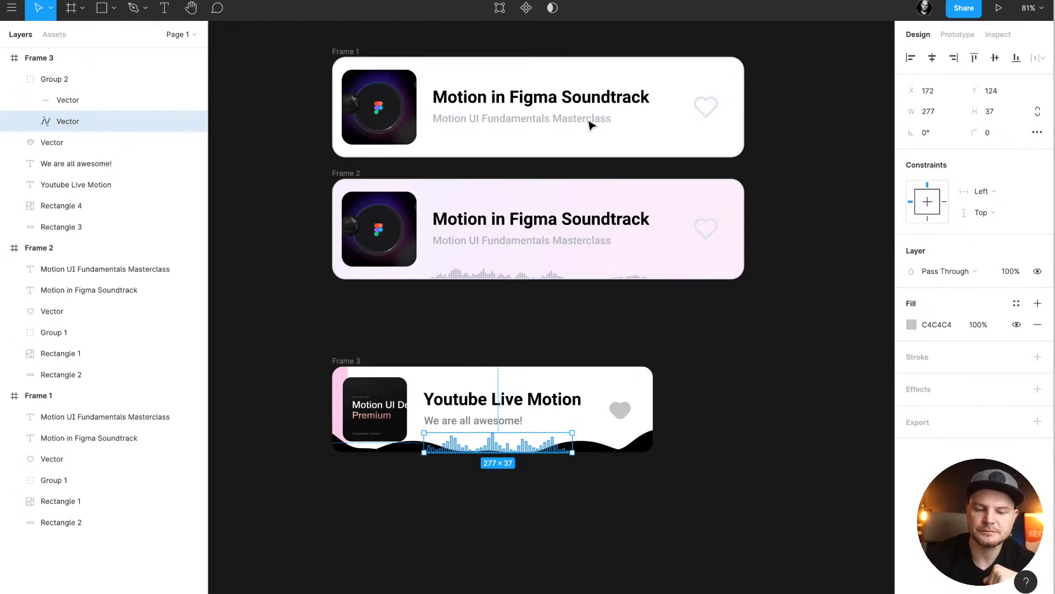
pyautogui.click(554, 10)
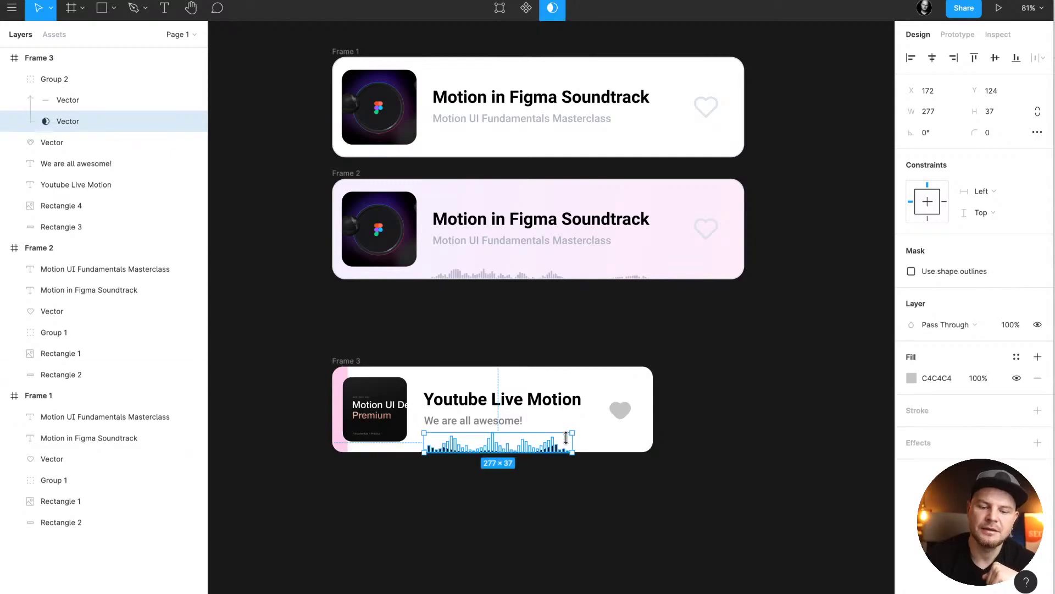
# - Align the masked wave's right end with the group and shift it left to X -2033, so it barely overlaps the bars
pyautogui.click(99, 102)
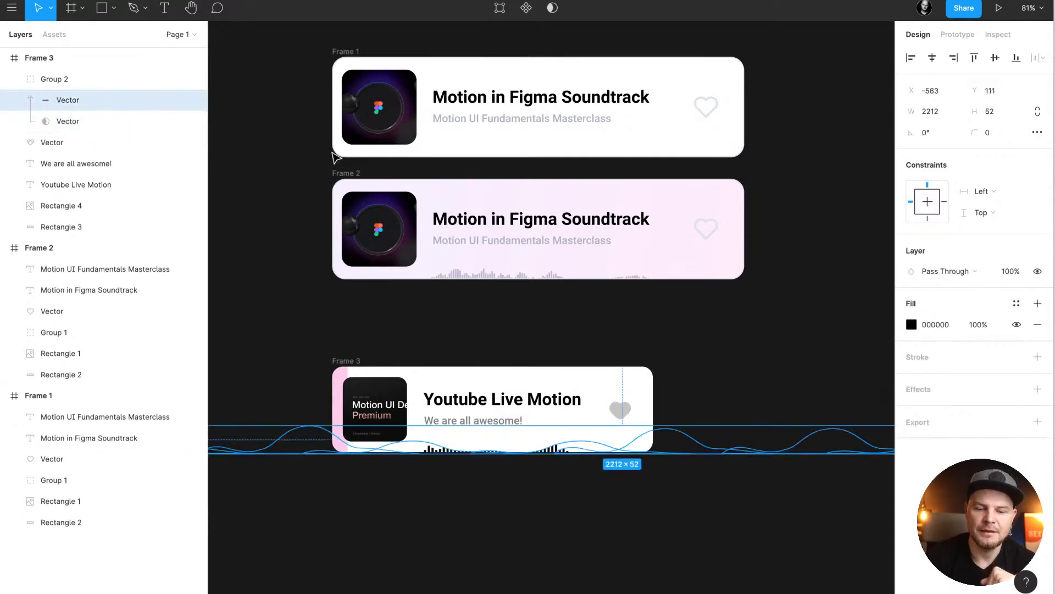
pyautogui.click(911, 58)
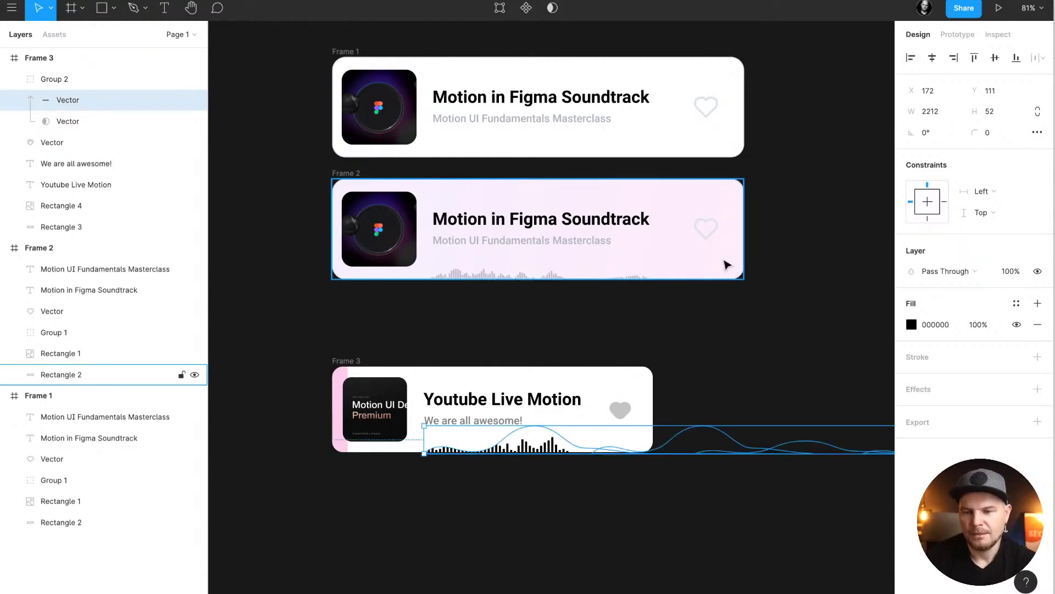
pyautogui.click(954, 57)
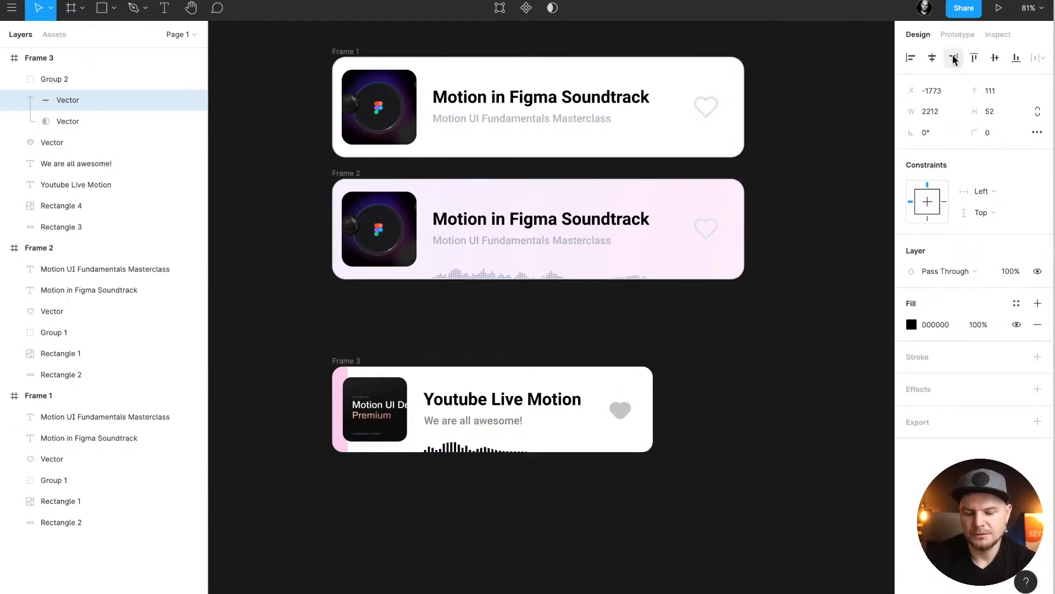
pyautogui.hotkey('shift', 'Left')
pyautogui.hotkey('shift', 'Left')
pyautogui.hotkey('shift', 'Left')
pyautogui.hotkey('shift', 'Left')
pyautogui.hotkey('shift', 'Left')
pyautogui.hotkey('shift', 'Left')
pyautogui.hotkey('shift', 'Left')
pyautogui.hotkey('shift', 'Left')
pyautogui.hotkey('shift', 'Left')
pyautogui.hotkey('shift', 'Left')
pyautogui.hotkey('shift', 'Left')
pyautogui.hotkey('shift', 'Left')
pyautogui.hotkey('shift', 'Left')
pyautogui.hotkey('shift', 'Left')
pyautogui.hotkey('shift', 'Left')
pyautogui.hotkey('shift', 'Left')
pyautogui.hotkey('shift', 'Left')
pyautogui.hotkey('shift', 'Left')
pyautogui.hotkey('shift', 'Left')
pyautogui.hotkey('shift', 'Left')
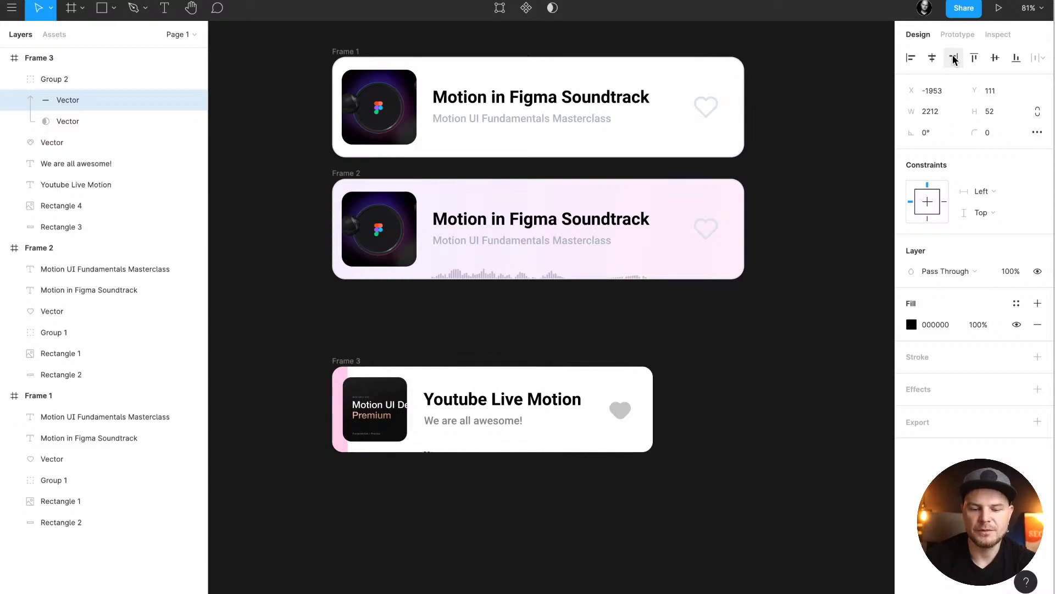
pyautogui.hotkey('shift', 'Left')
pyautogui.hotkey('shift', 'Left')
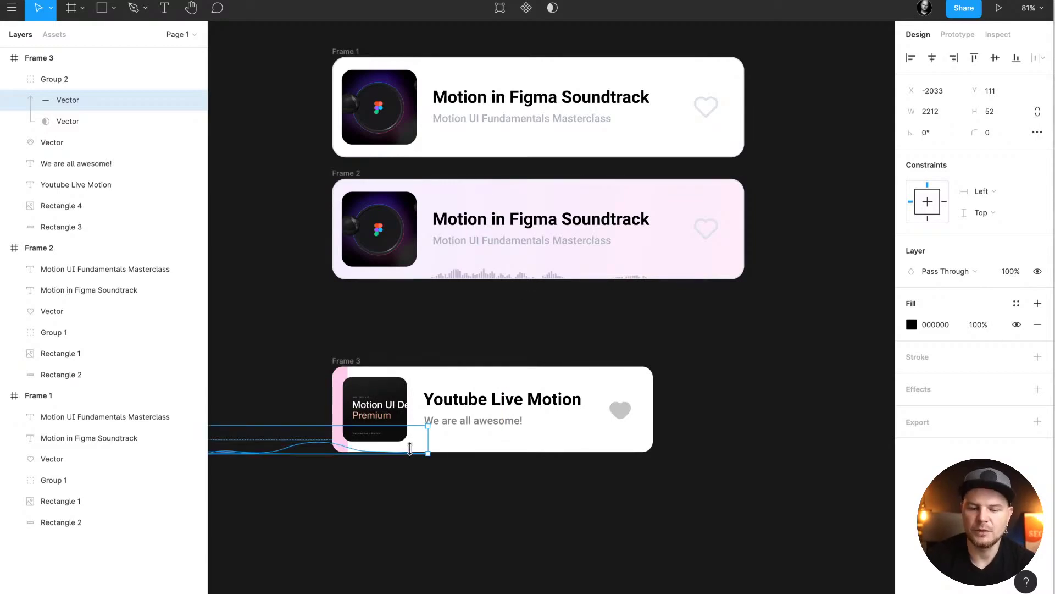
pyautogui.hscroll(-4, 336, 453)
pyautogui.scroll(-1, 336, 452)
pyautogui.keyDown('ctrl'); pyautogui.scroll(-6, 336, 452); pyautogui.keyUp('ctrl')
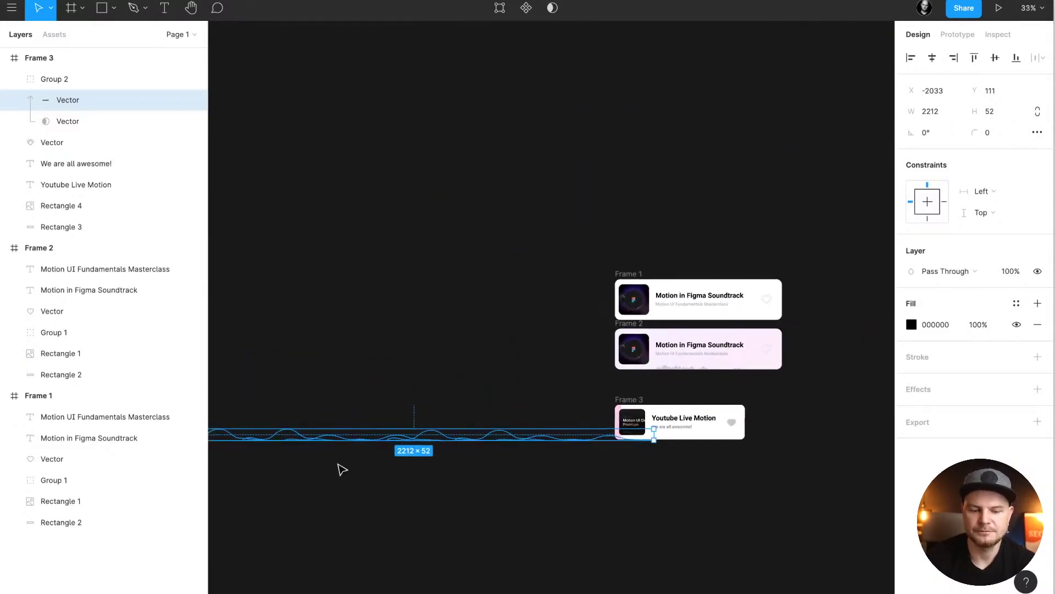
# - Duplicate Frame 3 directly below itself at Y 600, keeping the same X position
pyautogui.hscroll(3, 344, 469)
pyautogui.keyDown('ctrl'); pyautogui.scroll(8, 608, 417); pyautogui.keyUp('ctrl')
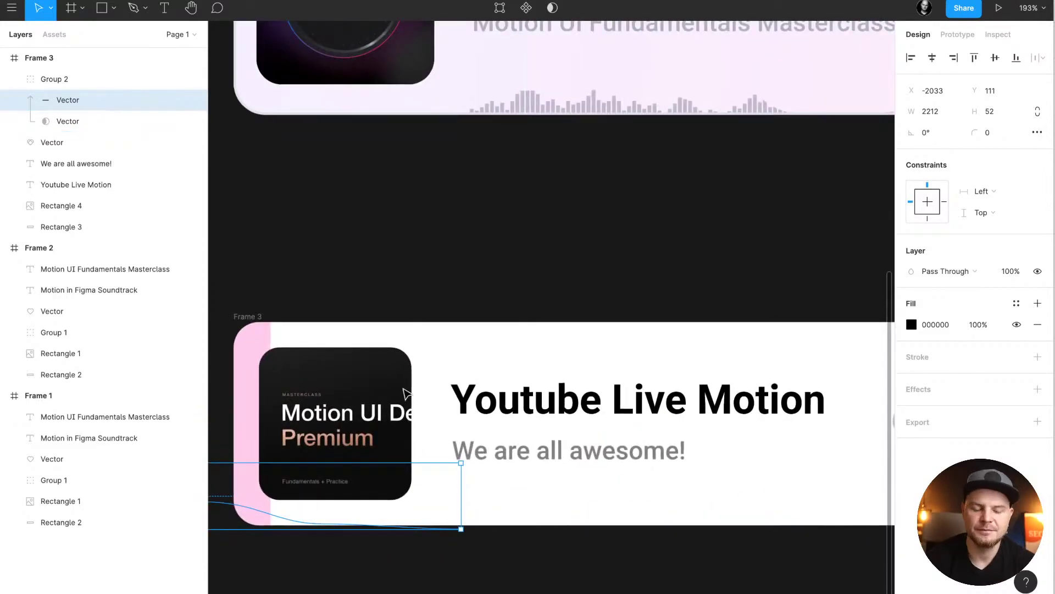
pyautogui.click(244, 317)
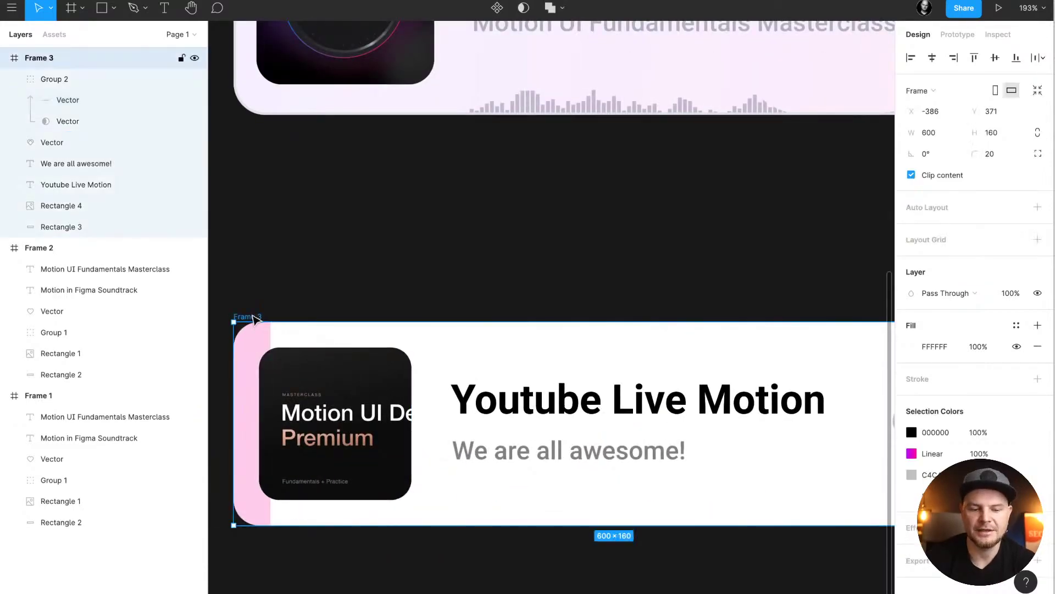
pyautogui.keyDown('ctrl'); pyautogui.scroll(-5, 249, 315); pyautogui.keyUp('ctrl')
pyautogui.keyDown('alt'); pyautogui.moveTo(250, 312); pyautogui.dragTo(267, 405); pyautogui.keyUp('alt')
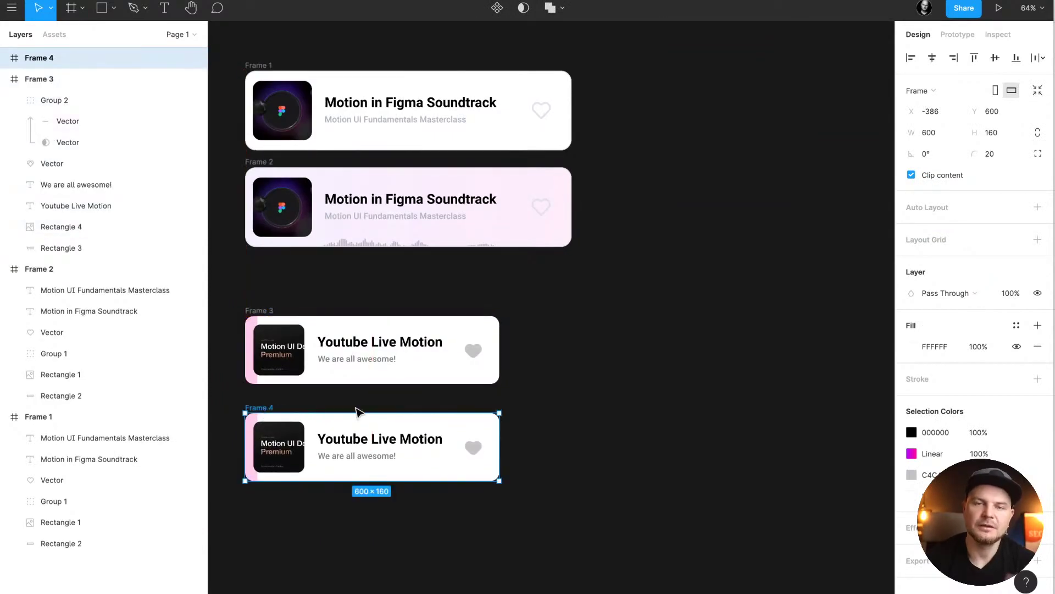
# - Move Frame 3's gradient rectangle fully outside the card to X -601, and align Frame 4's gradient rectangle to X 0
pyautogui.hscroll(-5, 357, 411)
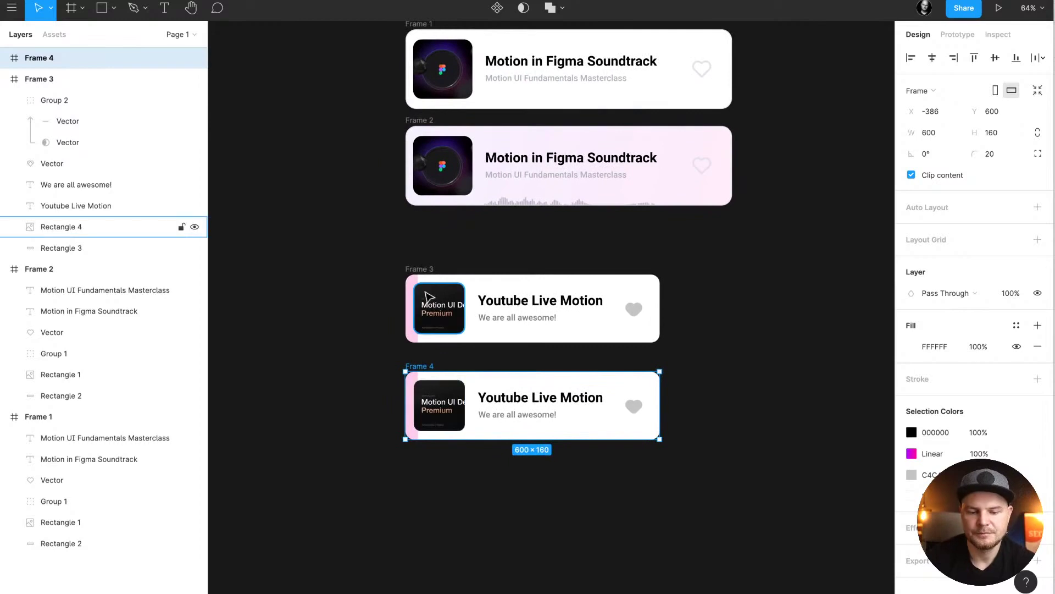
pyautogui.click(411, 305)
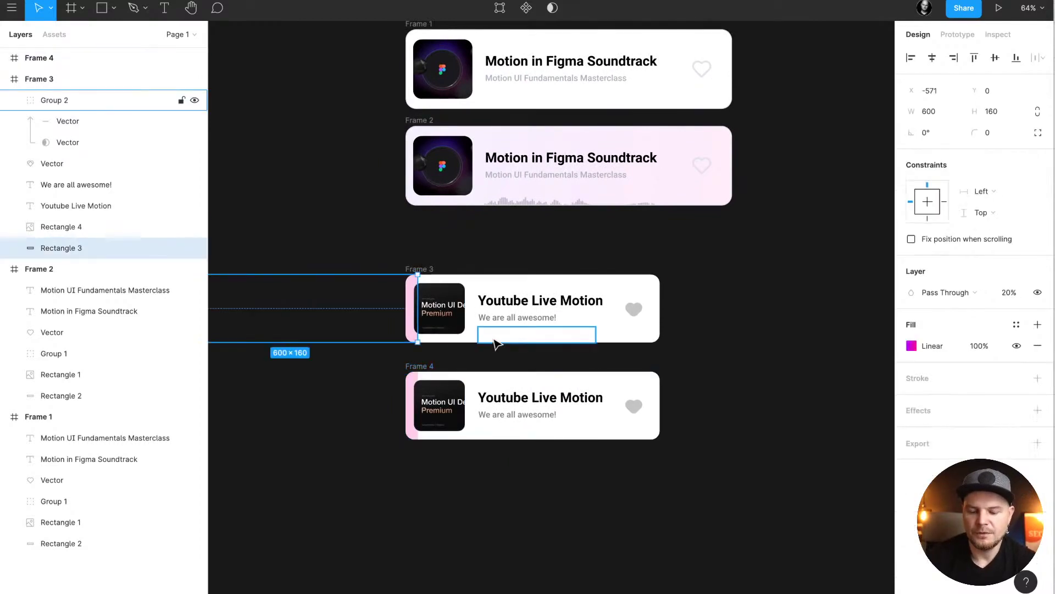
pyautogui.hotkey('shift', 'Left')
pyautogui.hotkey('shift', 'Left')
pyautogui.hotkey('shift', 'Left')
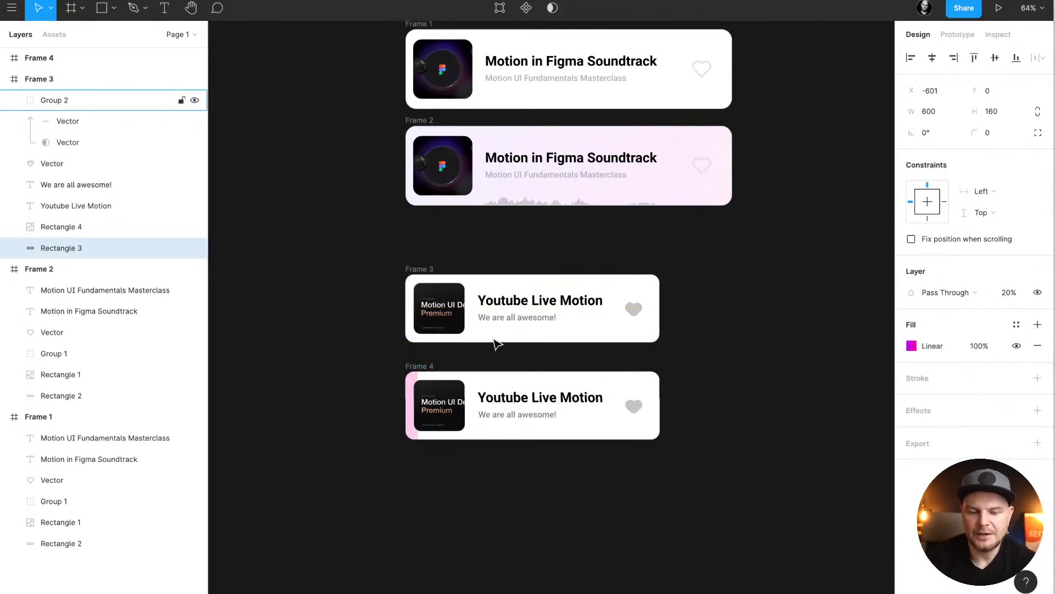
pyautogui.click(414, 433)
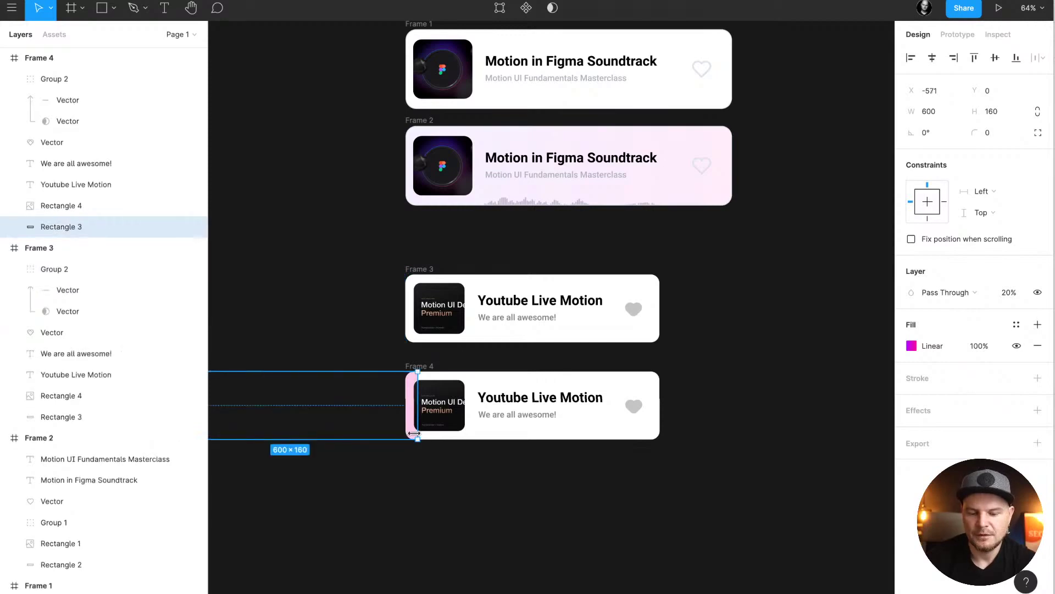
pyautogui.click(956, 60)
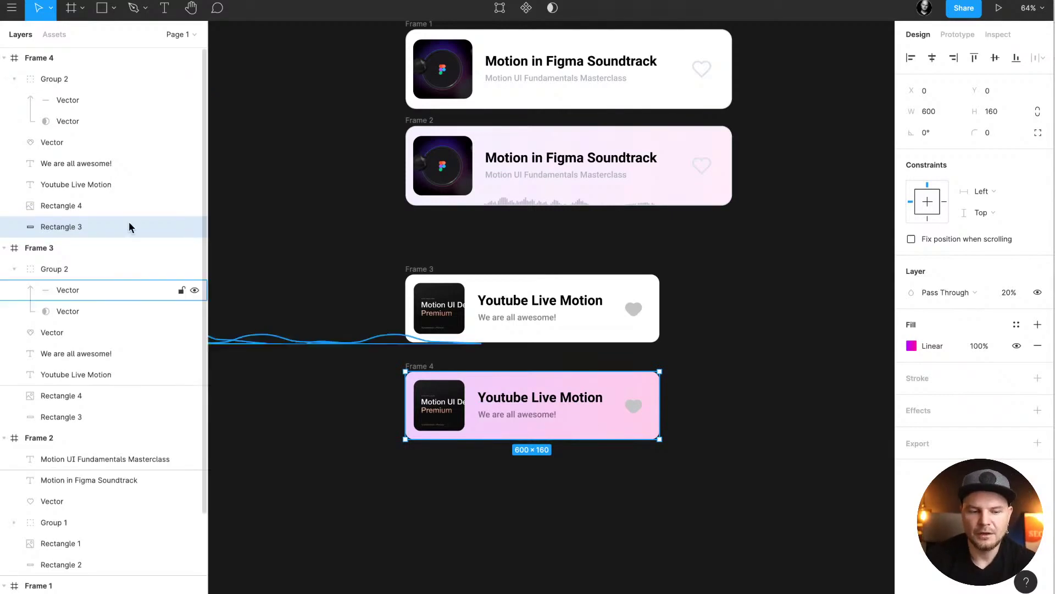
# - Slide Frame 4's masked long wave right, completely past the sound-wave bars, to X 458
pyautogui.click(79, 101)
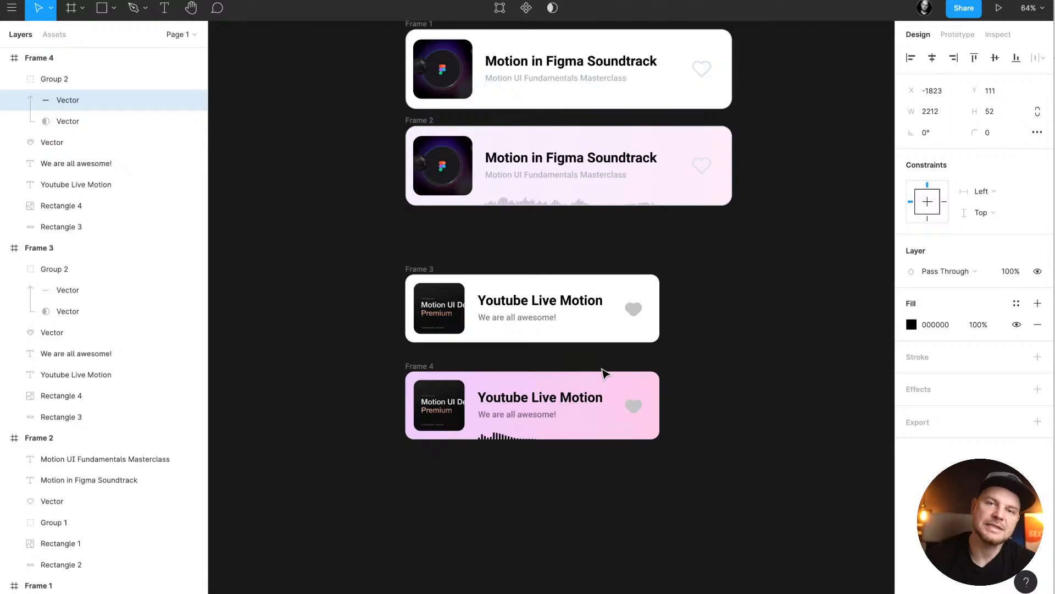
pyautogui.hotkey('shift', 'Right')
pyautogui.hotkey('shift', 'Right')
pyautogui.hotkey('shift', 'Right')
pyautogui.hotkey('shift', 'Right')
pyautogui.hotkey('shift', 'Right')
pyautogui.hotkey('shift', 'Right')
pyautogui.hotkey('shift', 'Right')
pyautogui.hotkey('shift', 'Right')
pyautogui.hotkey('shift', 'Right')
pyautogui.hotkey('shift', 'Right')
pyautogui.hotkey('shift', 'Right')
pyautogui.hotkey('shift', 'Right')
pyautogui.hotkey('shift', 'Right')
pyautogui.hotkey('shift', 'Right')
pyautogui.hotkey('shift', 'Right')
pyautogui.hotkey('shift', 'Right')
pyautogui.hotkey('shift', 'Right')
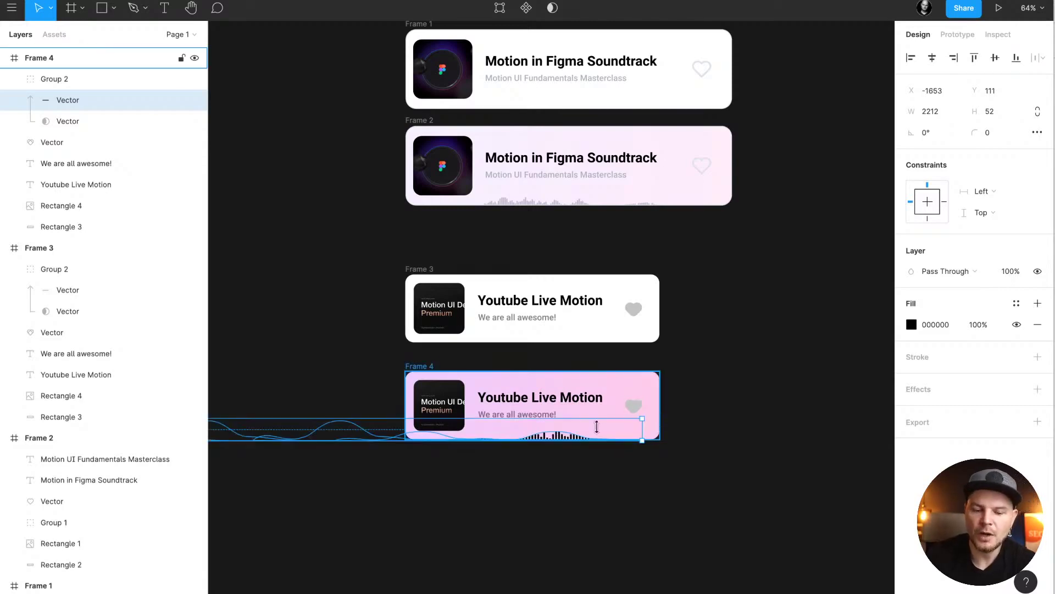
pyautogui.click(911, 58)
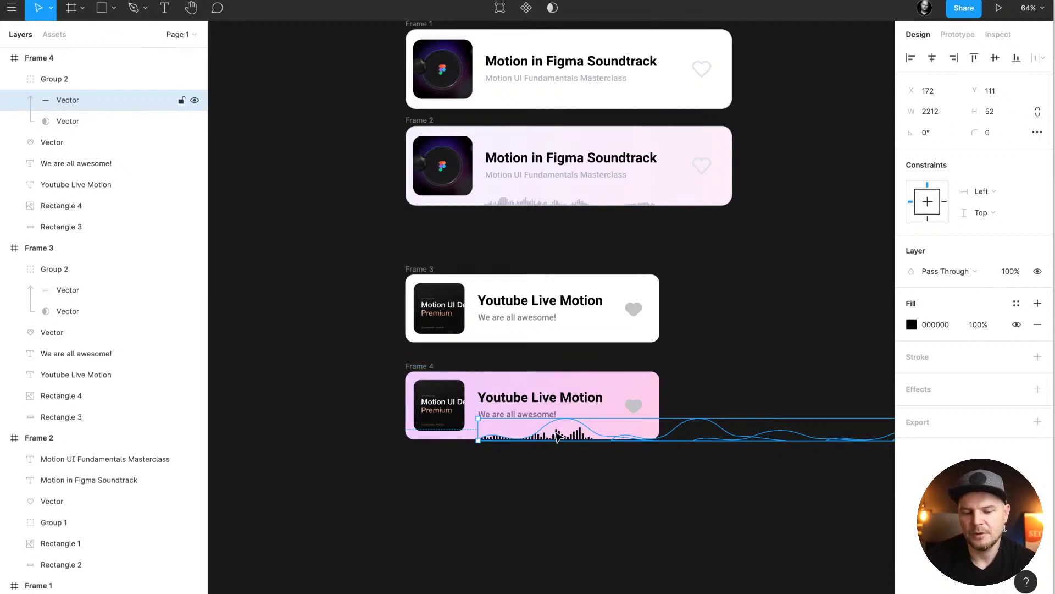
pyautogui.moveTo(556, 436); pyautogui.dragTo(636, 436)
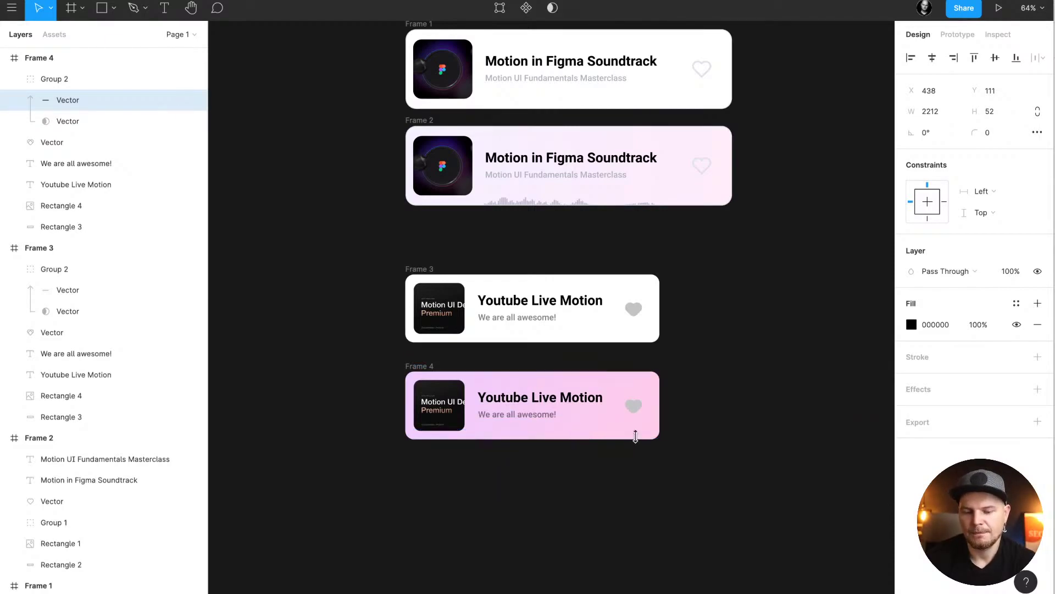
pyautogui.moveTo(678, 429); pyautogui.dragTo(679, 431)
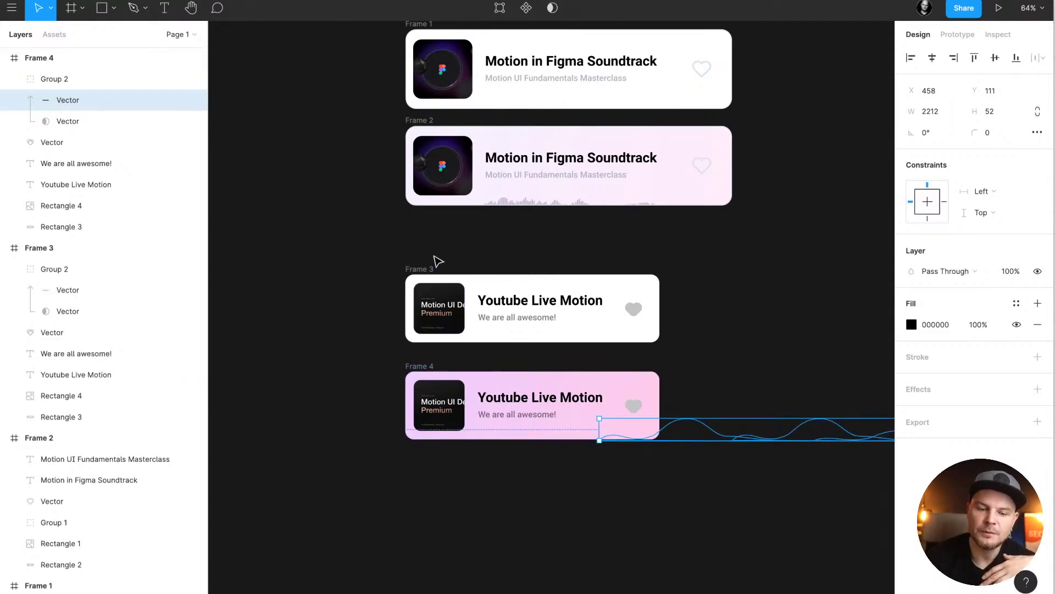
# - Make Frame 3 the prototype's starting point and connect it to Frame 4
pyautogui.click(422, 269)
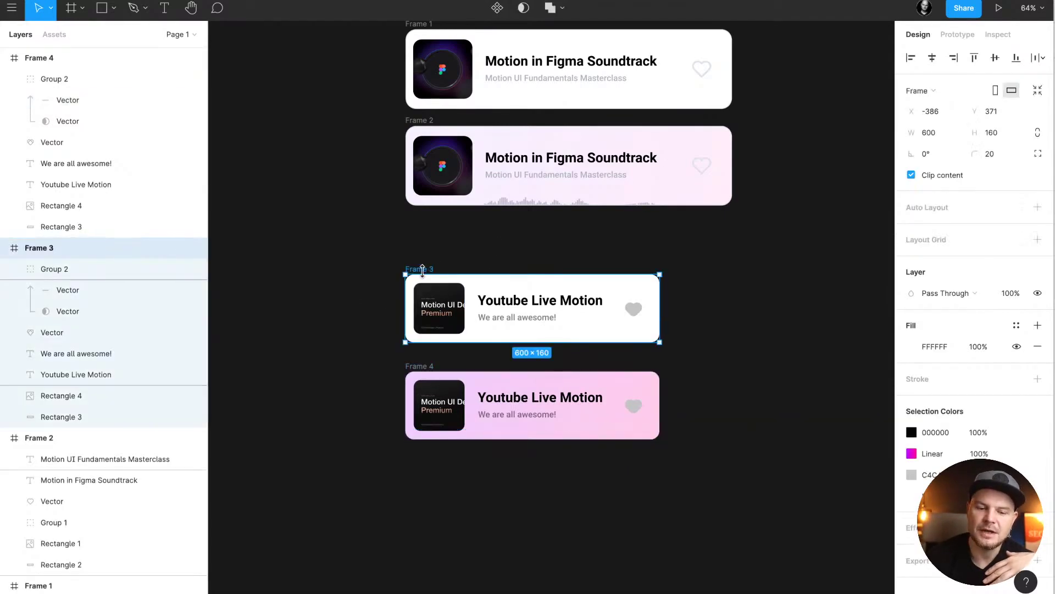
pyautogui.click(957, 34)
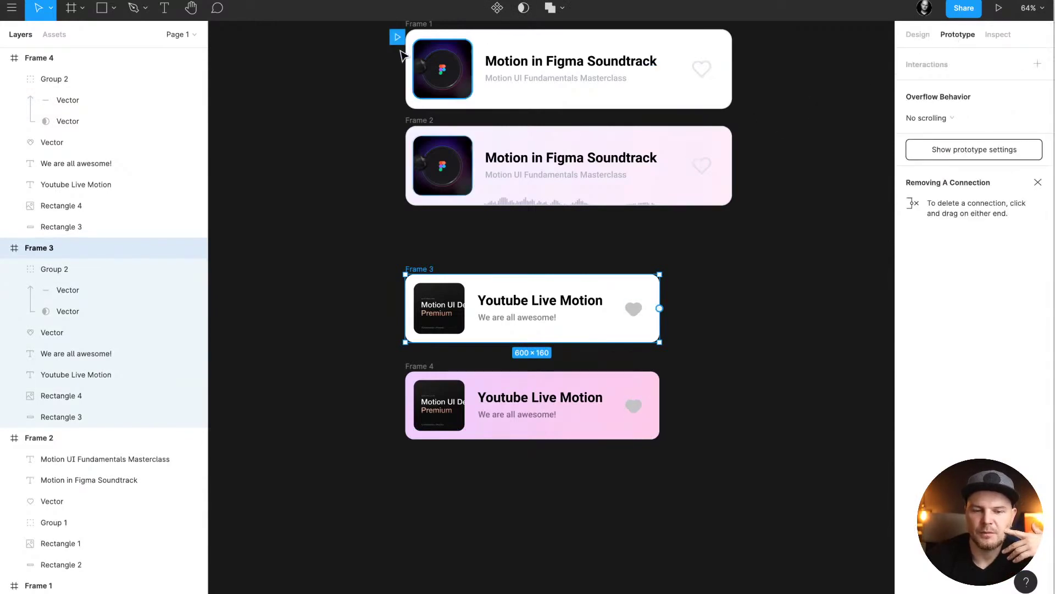
pyautogui.moveTo(398, 37); pyautogui.dragTo(405, 281)
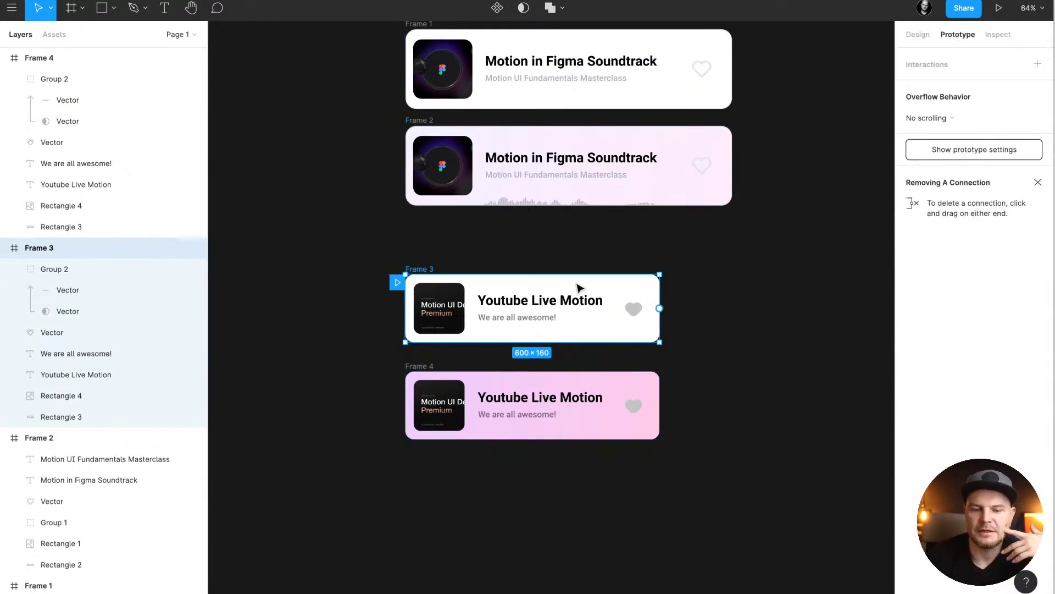
pyautogui.moveTo(660, 308); pyautogui.dragTo(440, 410)
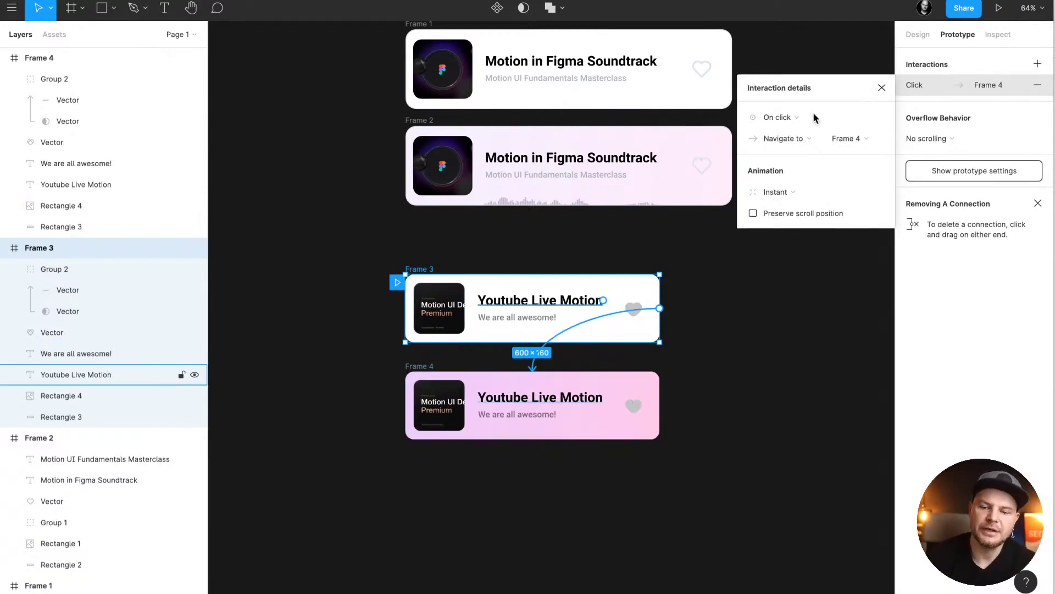
# - Set the Frame 3 to Frame 4 transition to Smart animate with Linear easing and a 10000 ms duration
pyautogui.click(784, 193)
pyautogui.click(783, 222)
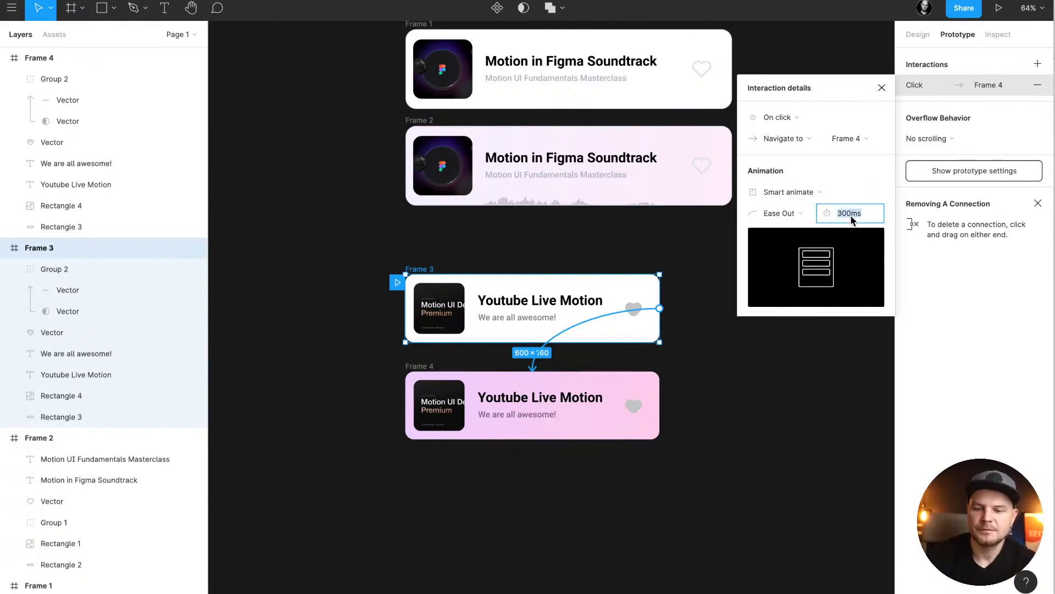
pyautogui.write('10000')
pyautogui.press('Return')
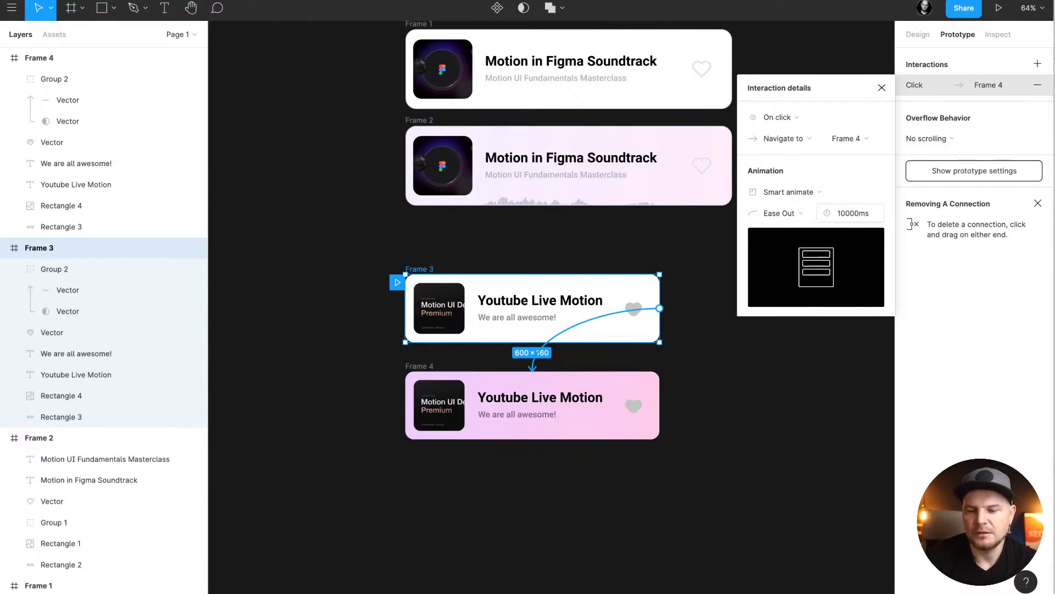
pyautogui.click(799, 214)
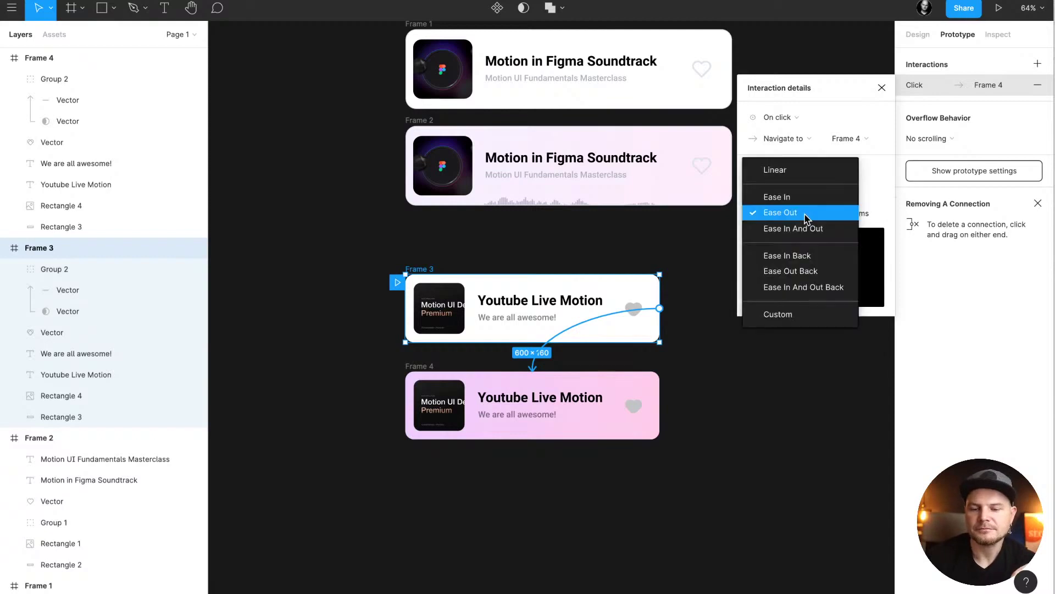
pyautogui.click(797, 162)
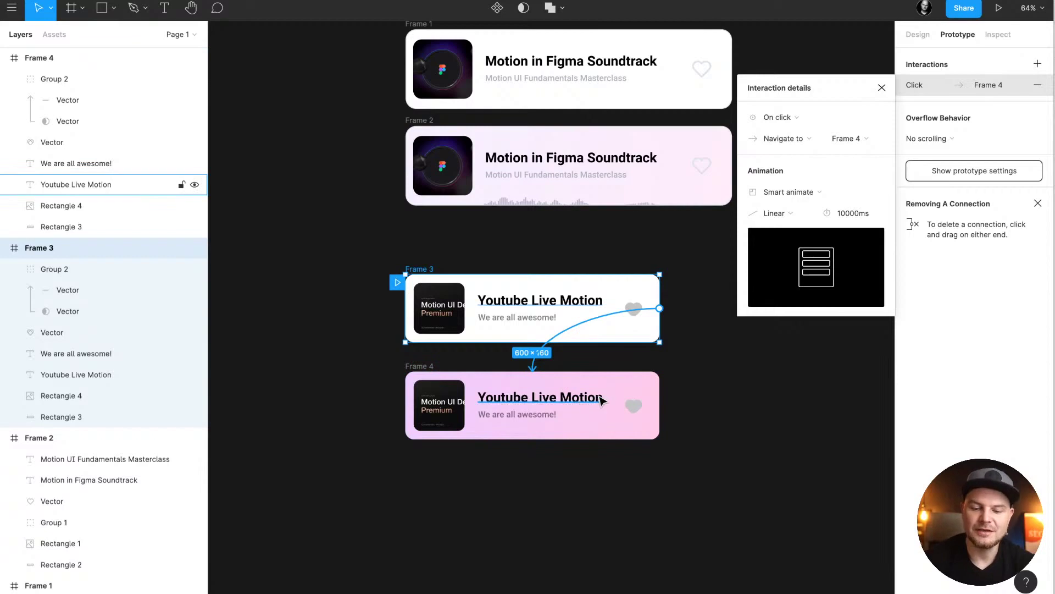
# - Connect Frame 4 back to Frame 3 with an After delay trigger of 1000 ms and an Instant animation
pyautogui.click(432, 367)
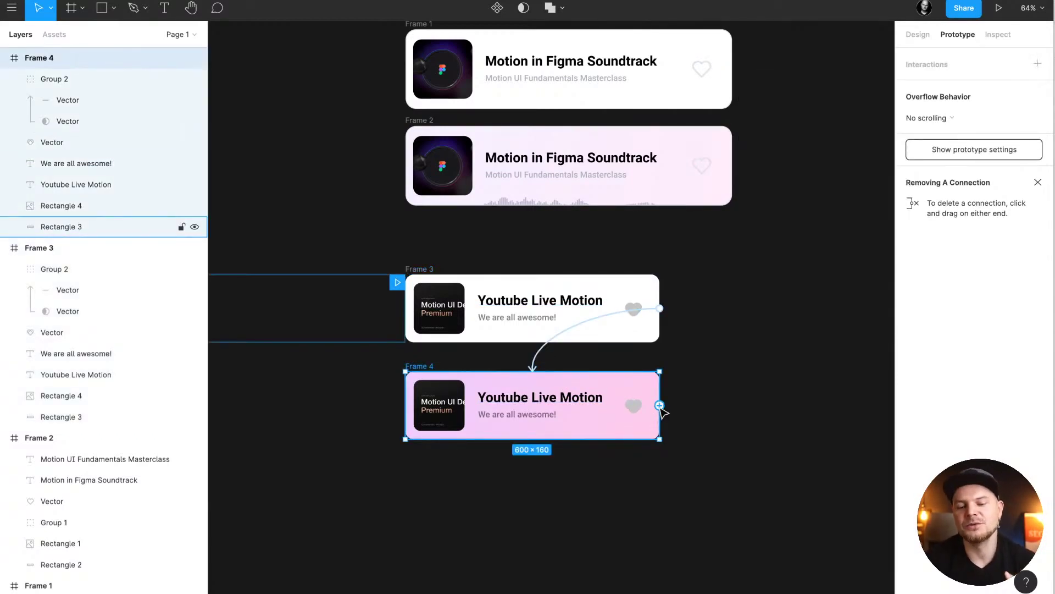
pyautogui.moveTo(659, 405); pyautogui.dragTo(642, 342)
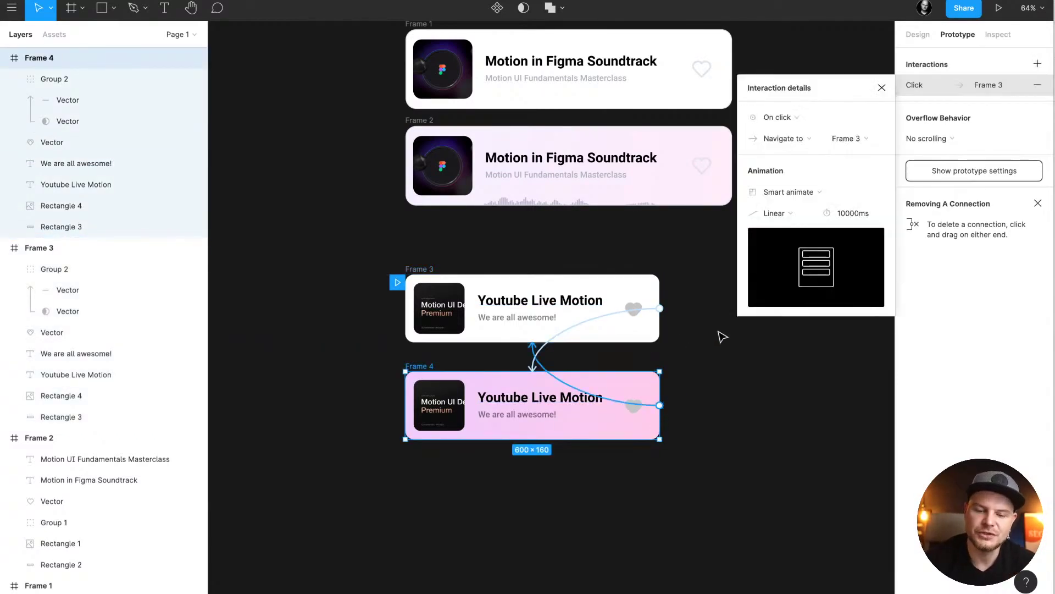
pyautogui.click(808, 122)
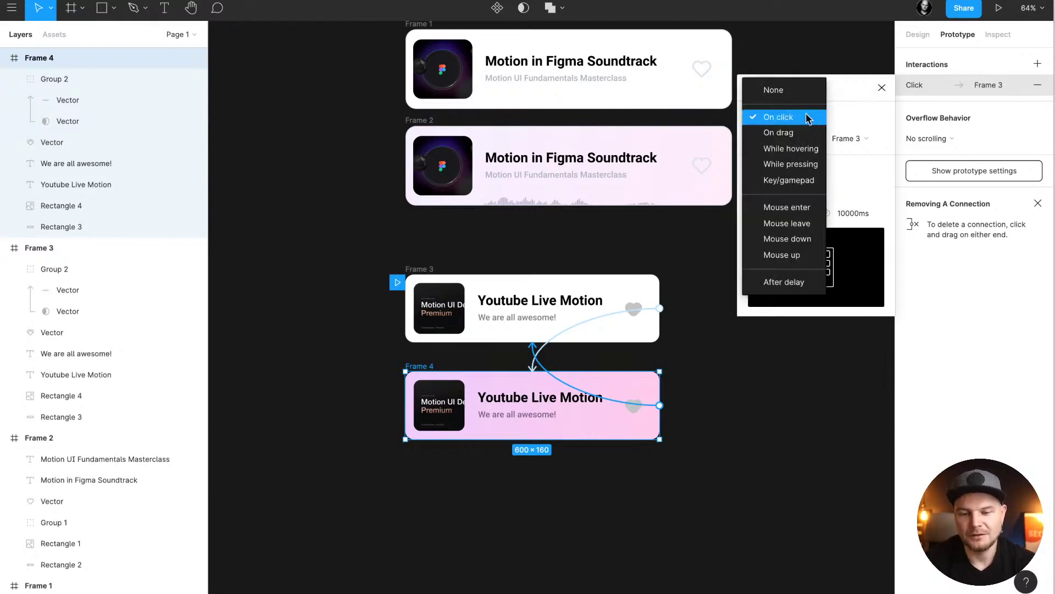
pyautogui.click(794, 283)
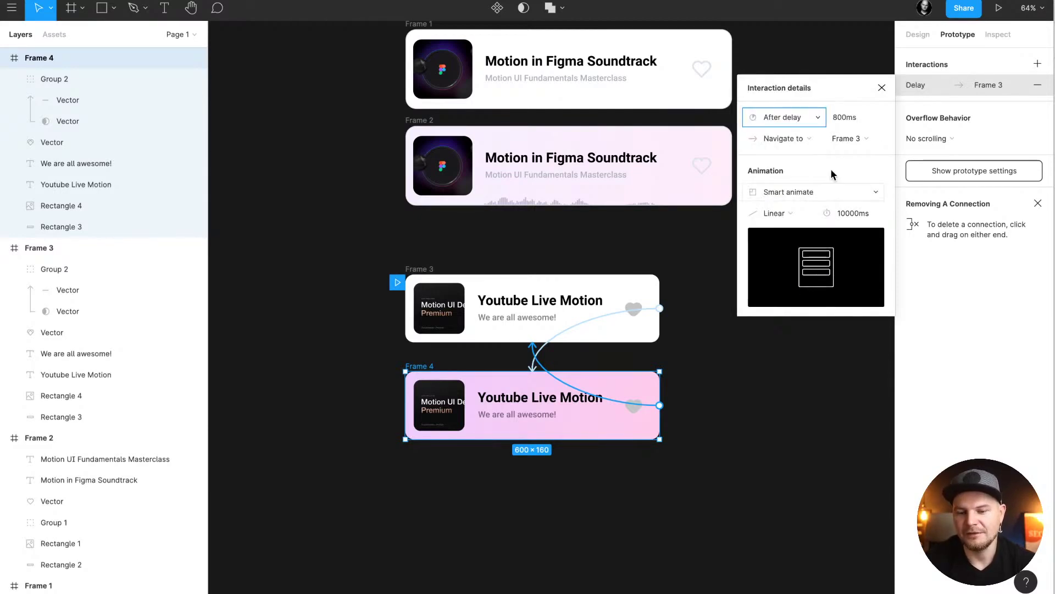
pyautogui.click(860, 117)
pyautogui.write('1000')
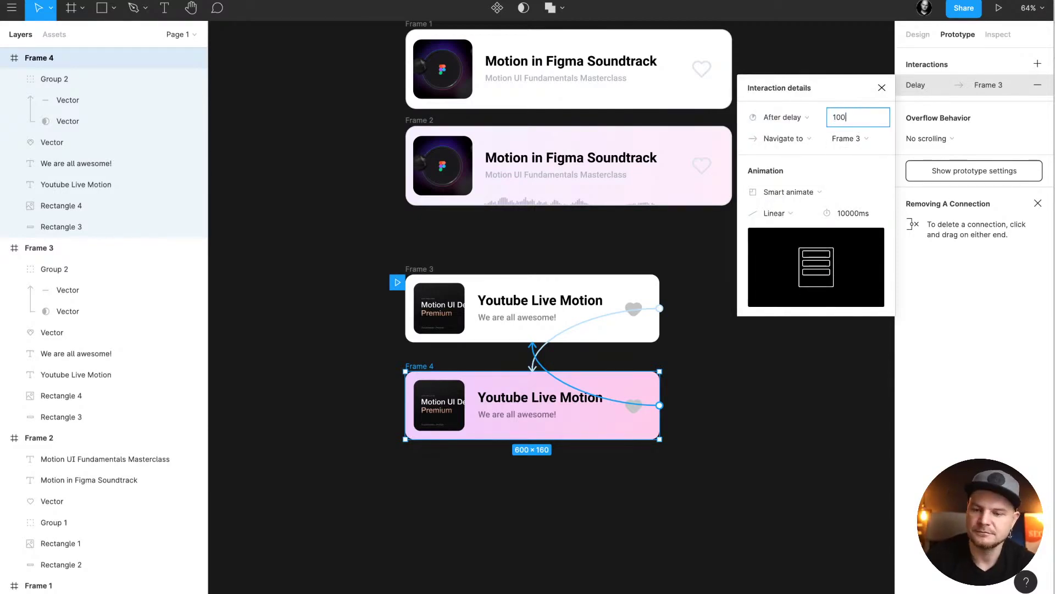
pyautogui.press('Return')
pyautogui.click(792, 192)
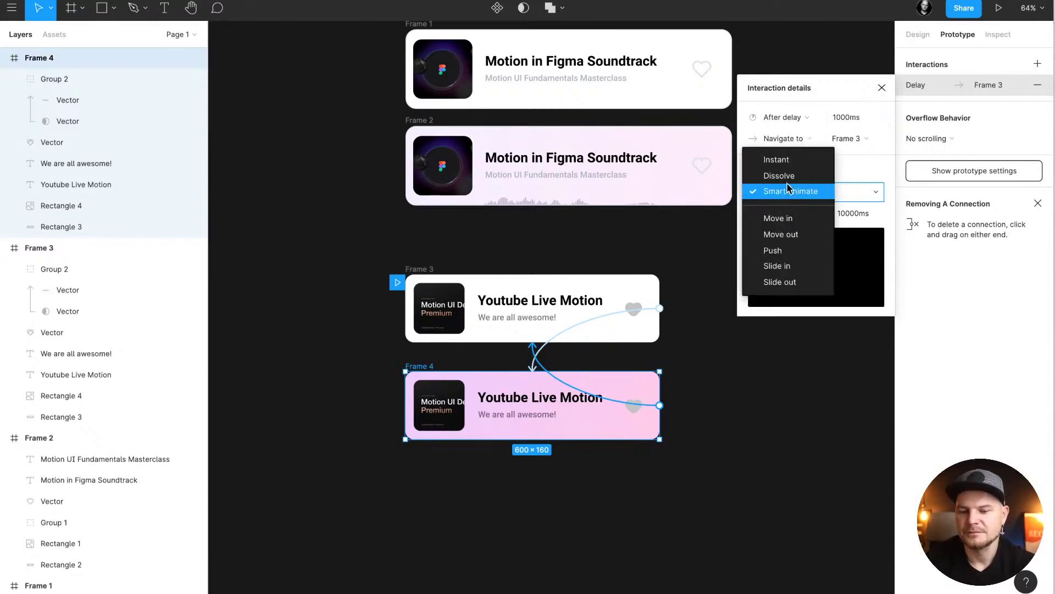
pyautogui.click(792, 160)
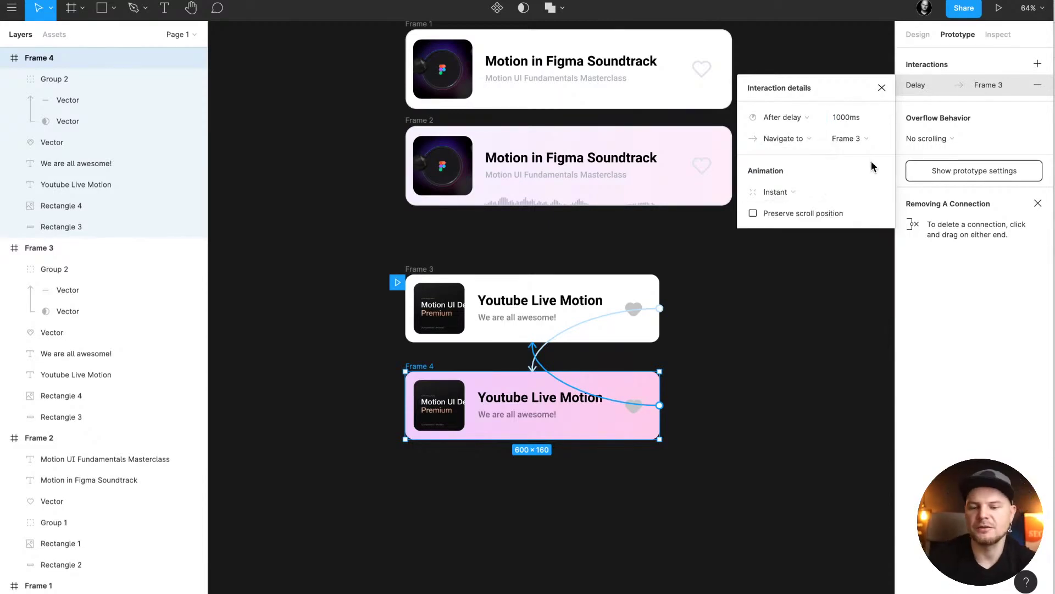
pyautogui.click(883, 88)
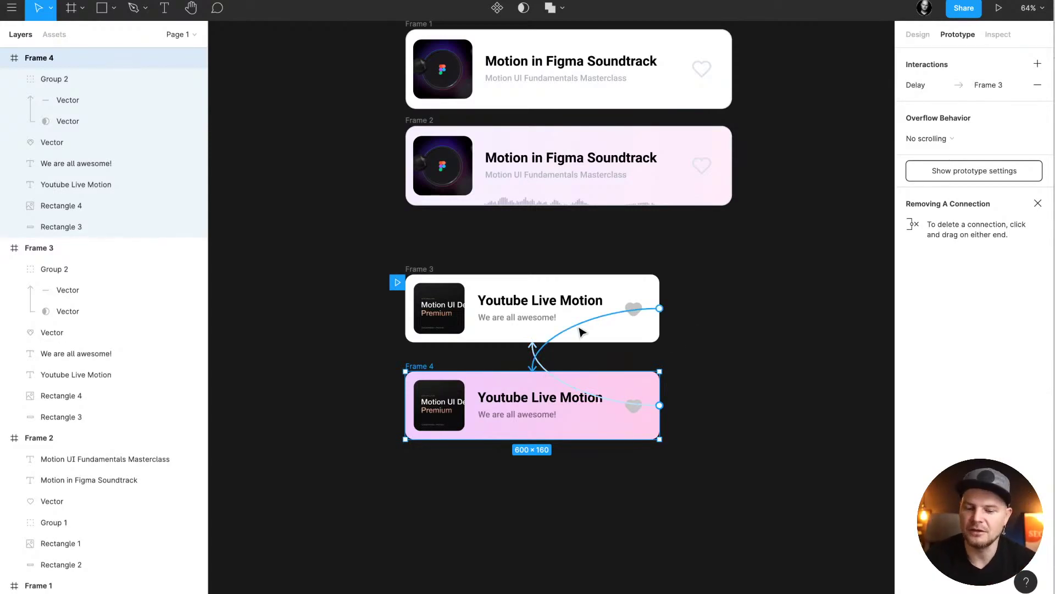
pyautogui.click(635, 411)
pyautogui.click(925, 41)
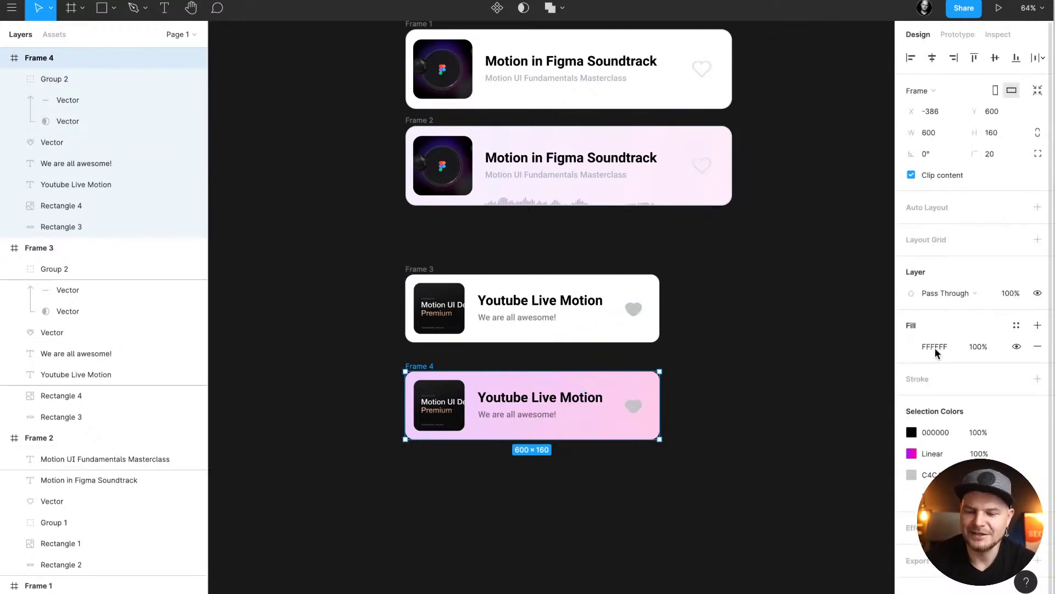
pyautogui.click(911, 347)
pyautogui.moveTo(793, 383)
pyautogui.mouseDown()
pyautogui.moveTo(714, 469)
pyautogui.moveTo(738, 280)
pyautogui.mouseUp()
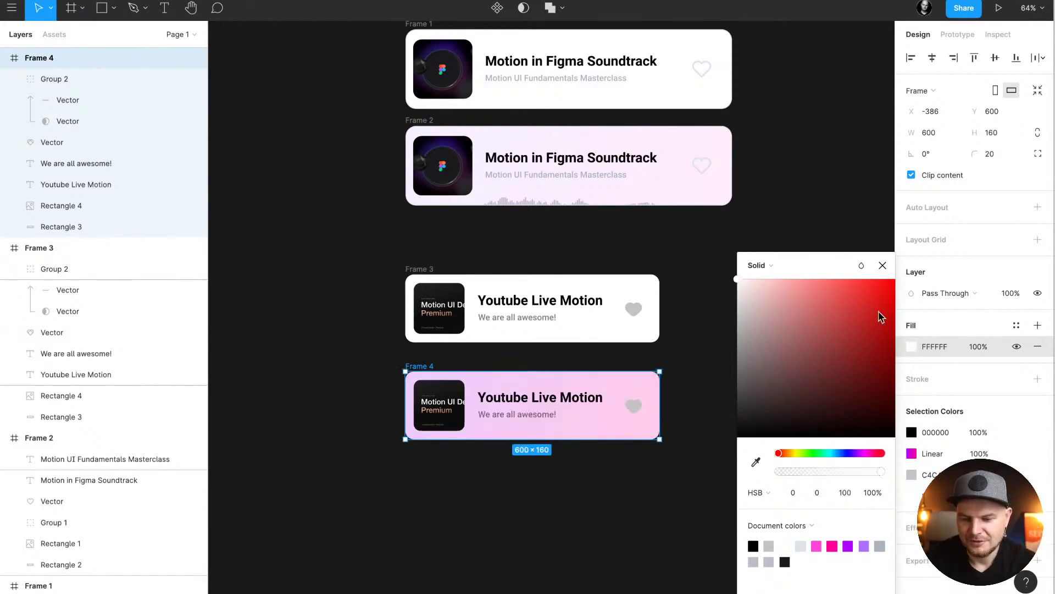
pyautogui.click(882, 265)
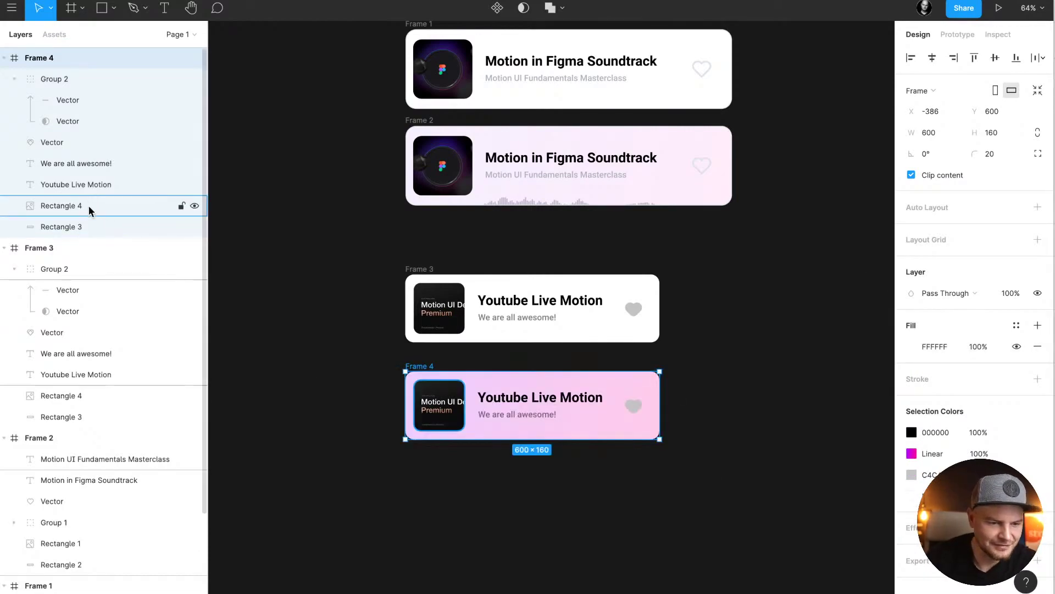
# - Select the hearts in Frame 3 and Frame 4 together and set their fill to black 000000
pyautogui.click(80, 142)
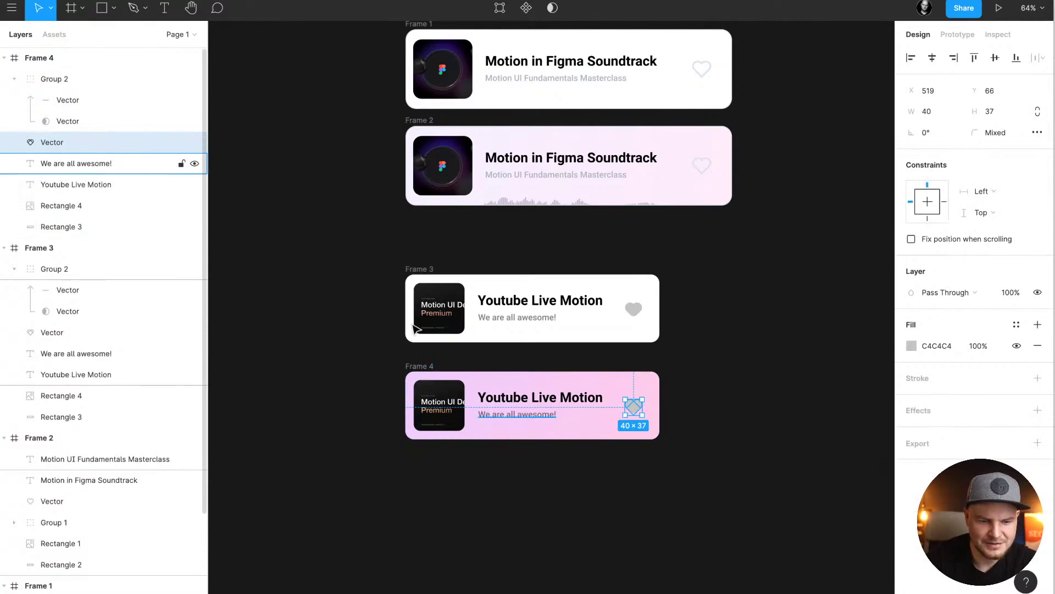
pyautogui.keyDown('shift'); pyautogui.click(637, 310); pyautogui.keyUp('shift')
pyautogui.click(911, 345)
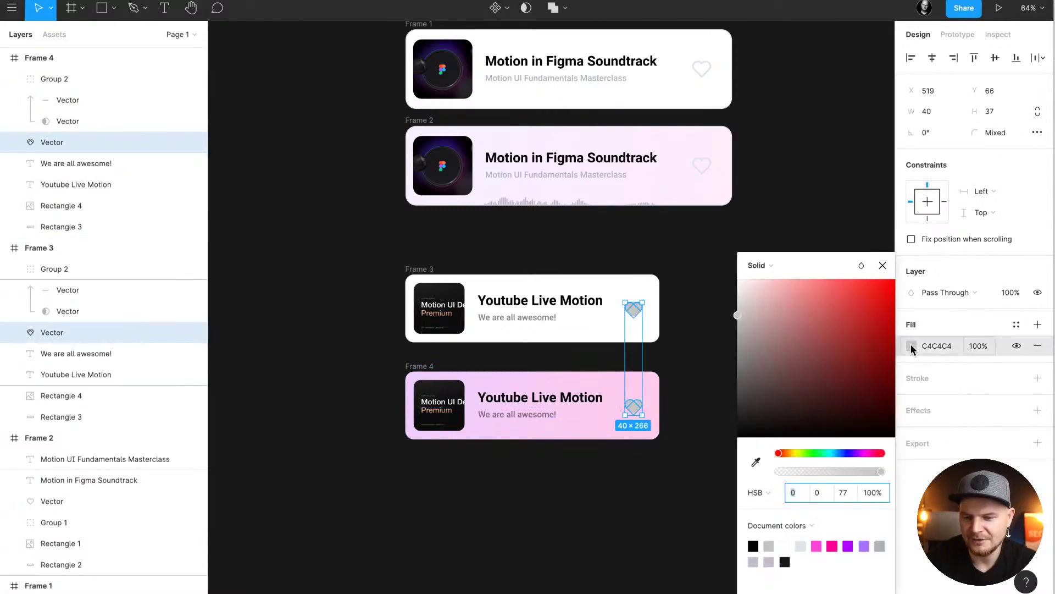
pyautogui.click(784, 399)
pyautogui.moveTo(749, 435); pyautogui.dragTo(731, 454)
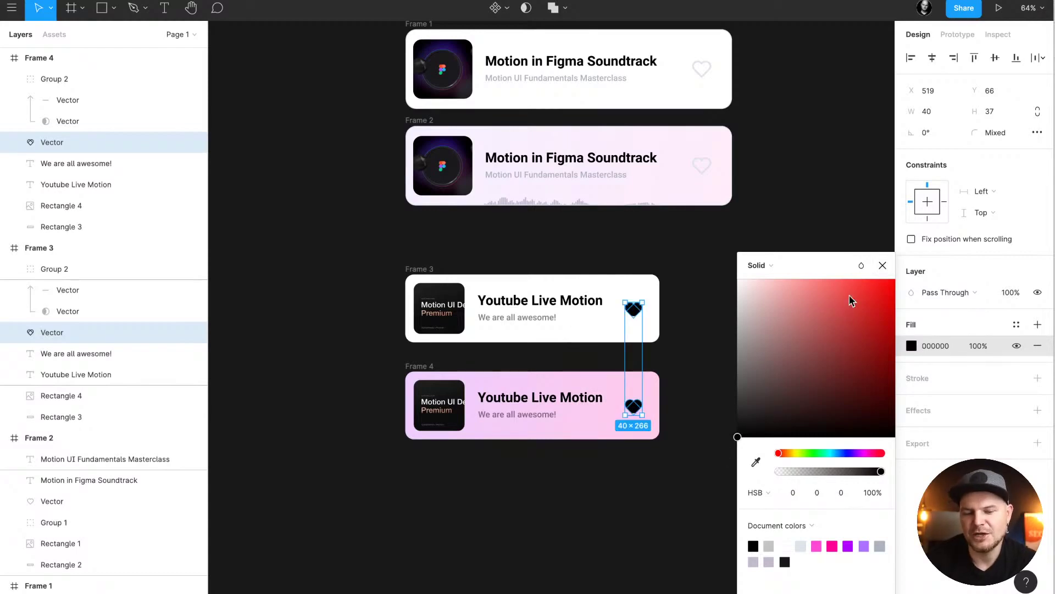
# - Recolor both selected hearts with the dark color sampled from Frame 3's cover image
pyautogui.click(756, 462)
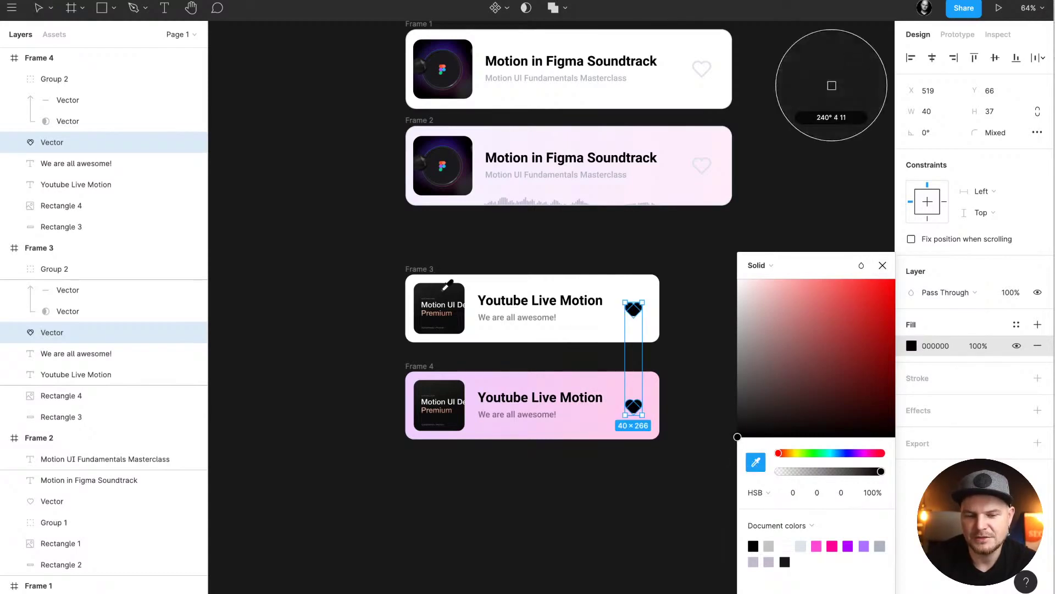
pyautogui.click(443, 299)
pyautogui.click(881, 266)
pyautogui.click(792, 283)
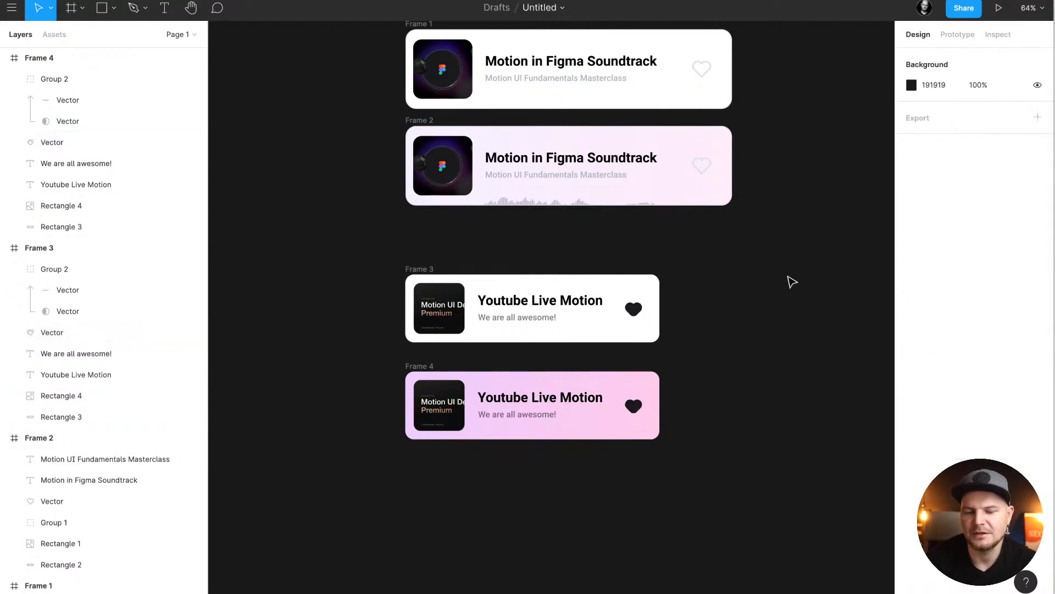
# - Play the prototype from Frame 3 and trigger the card's transition to preview the animation
pyautogui.click(433, 270)
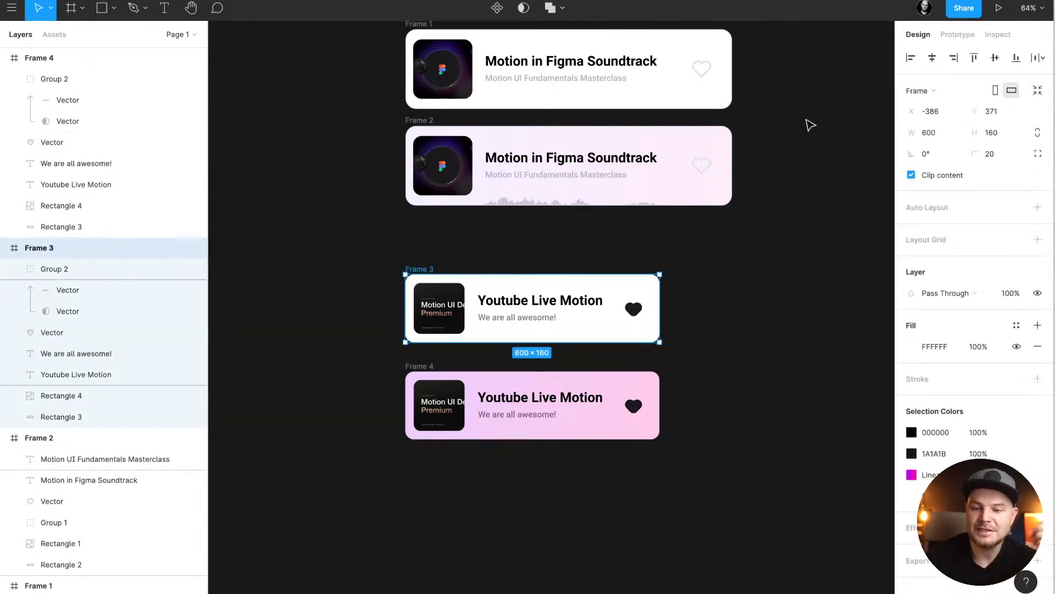
pyautogui.click(959, 33)
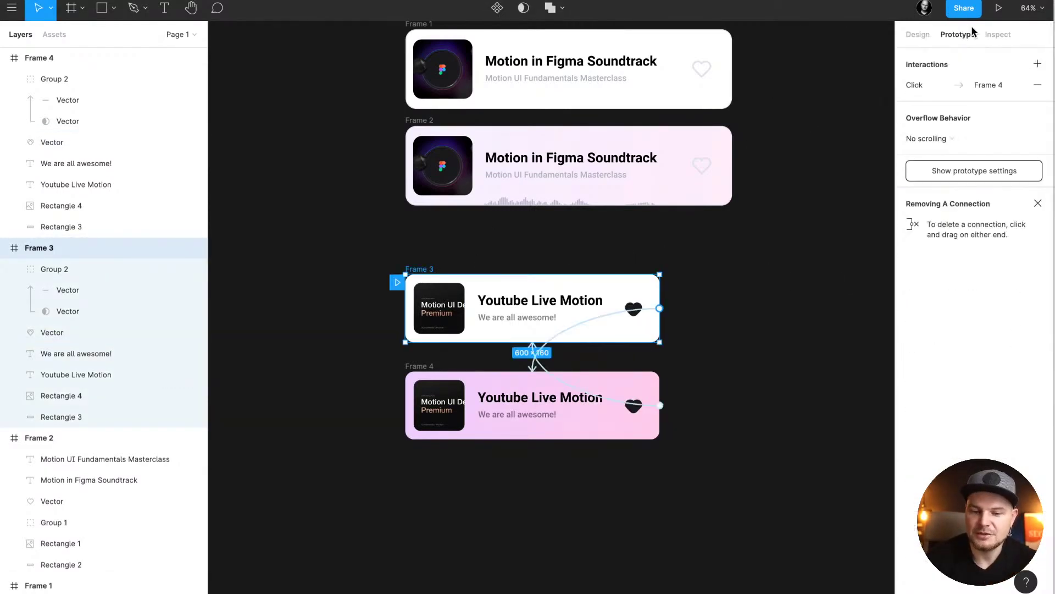
pyautogui.click(999, 9)
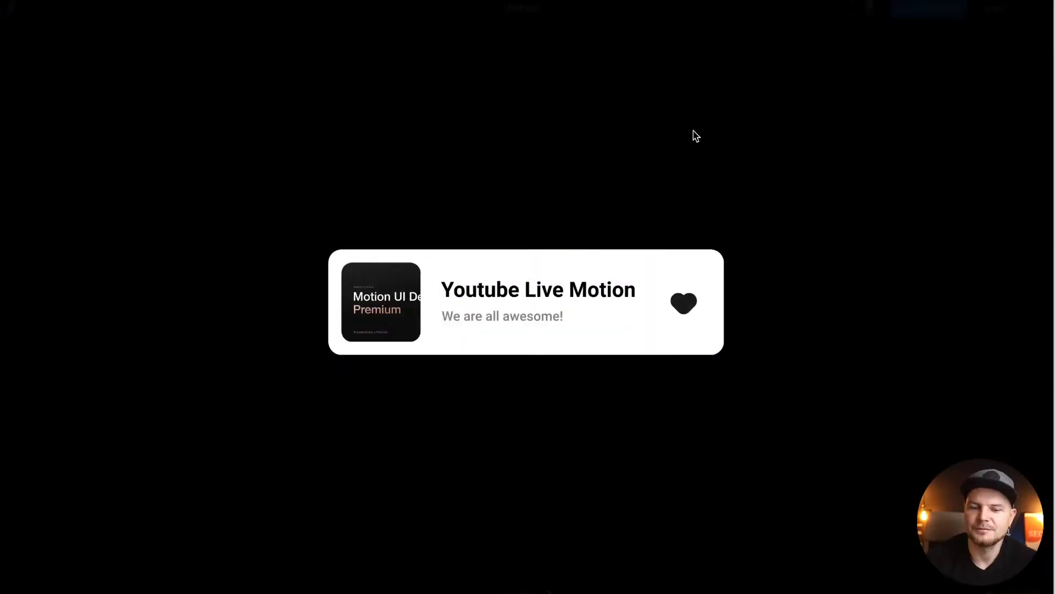
pyautogui.click(701, 339)
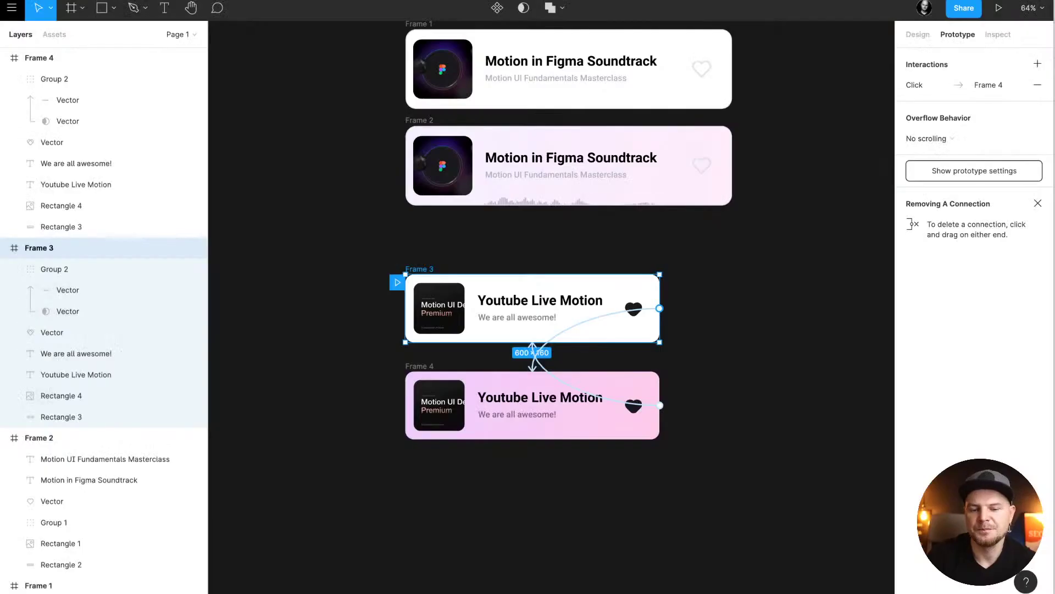
# - Set the height of Frame 4's gradient Rectangle 3 to 4 and its layer opacity to 100%
pyautogui.click(487, 434)
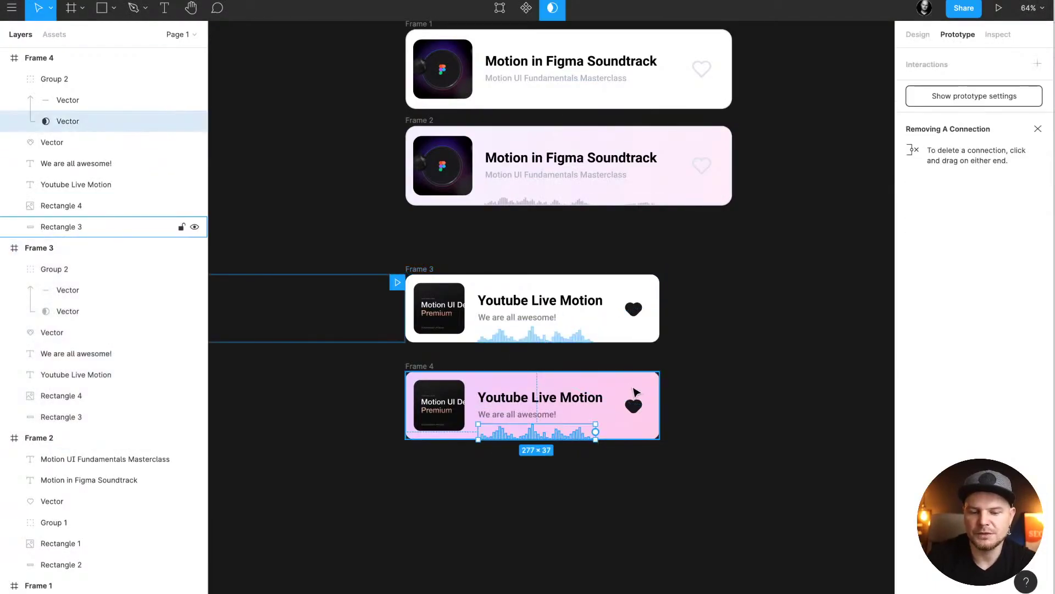
pyautogui.click(918, 34)
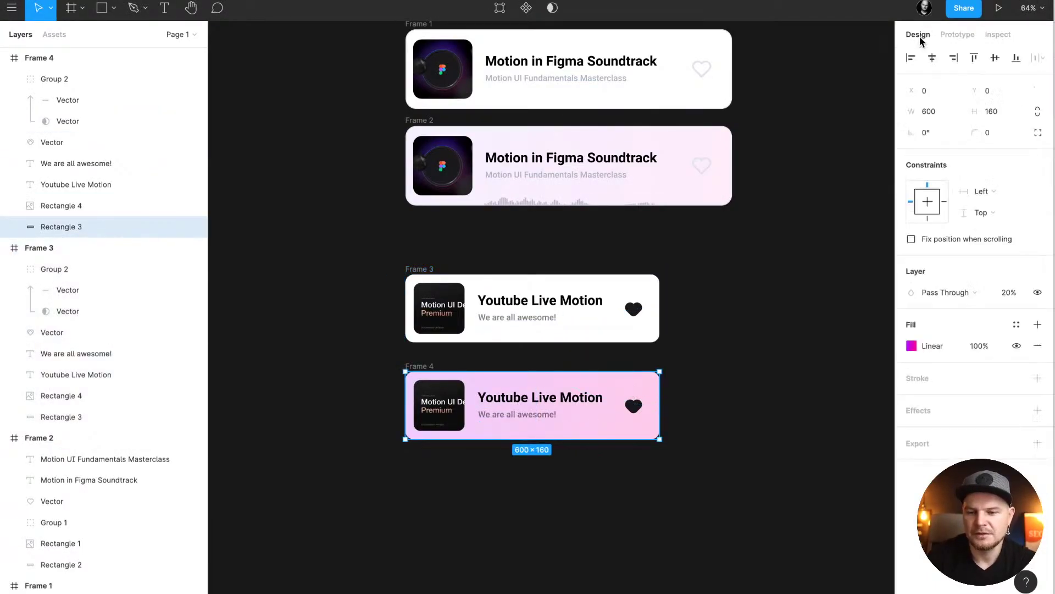
pyautogui.click(998, 92)
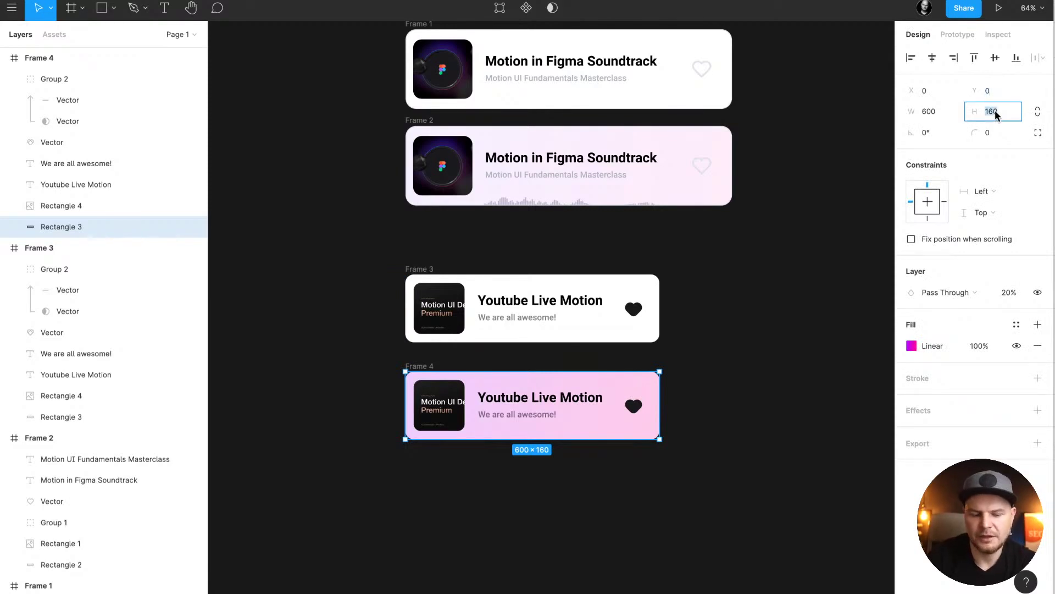
pyautogui.write('4')
pyautogui.press('Return')
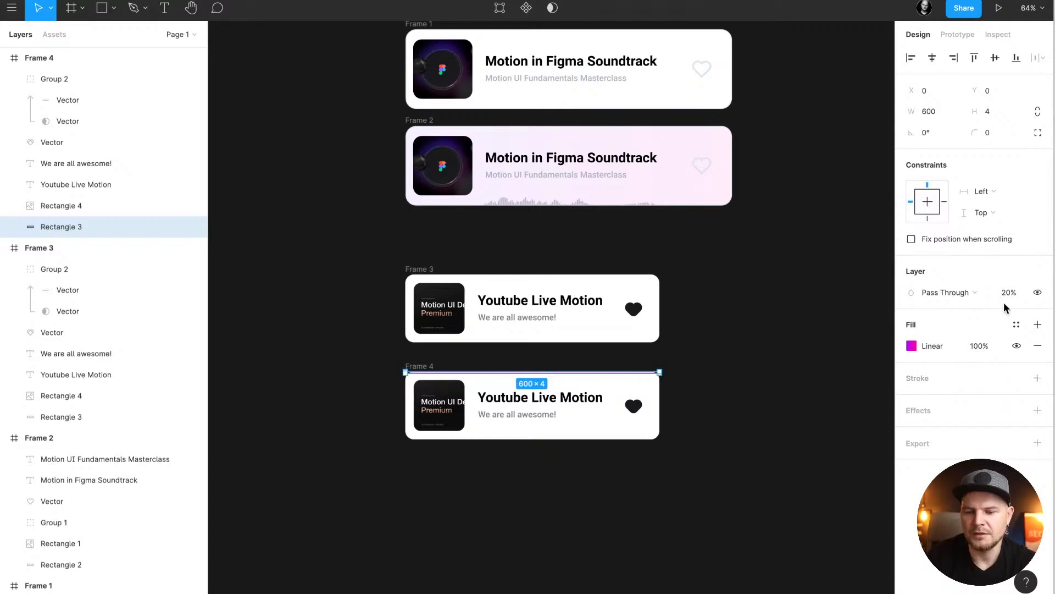
pyautogui.press('0')
pyautogui.press('Return')
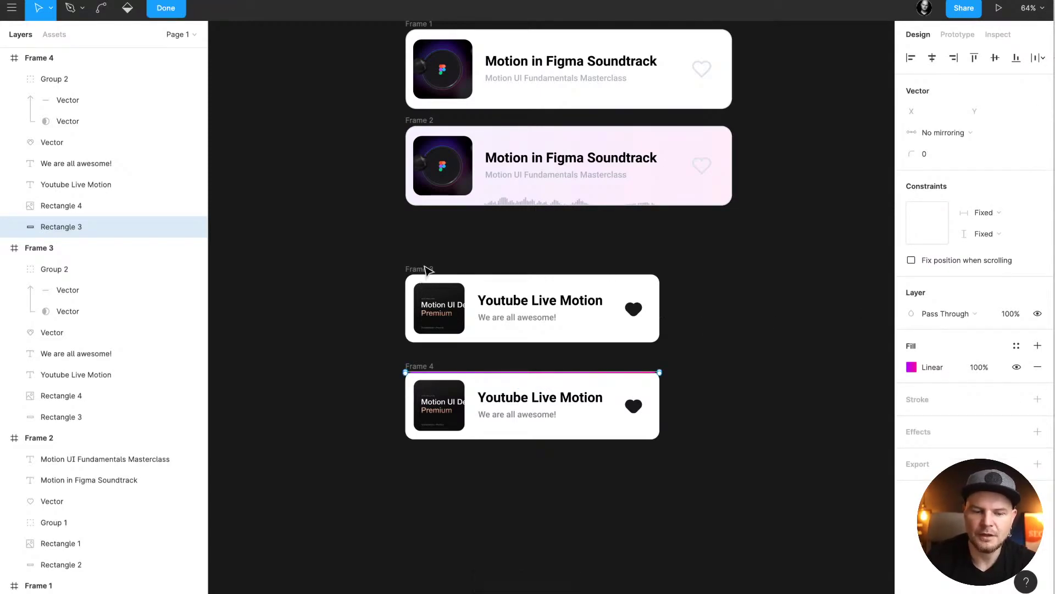
# - Set the height of Frame 3's Rectangle 3 to 4 and its layer opacity to 100%
pyautogui.click(79, 417)
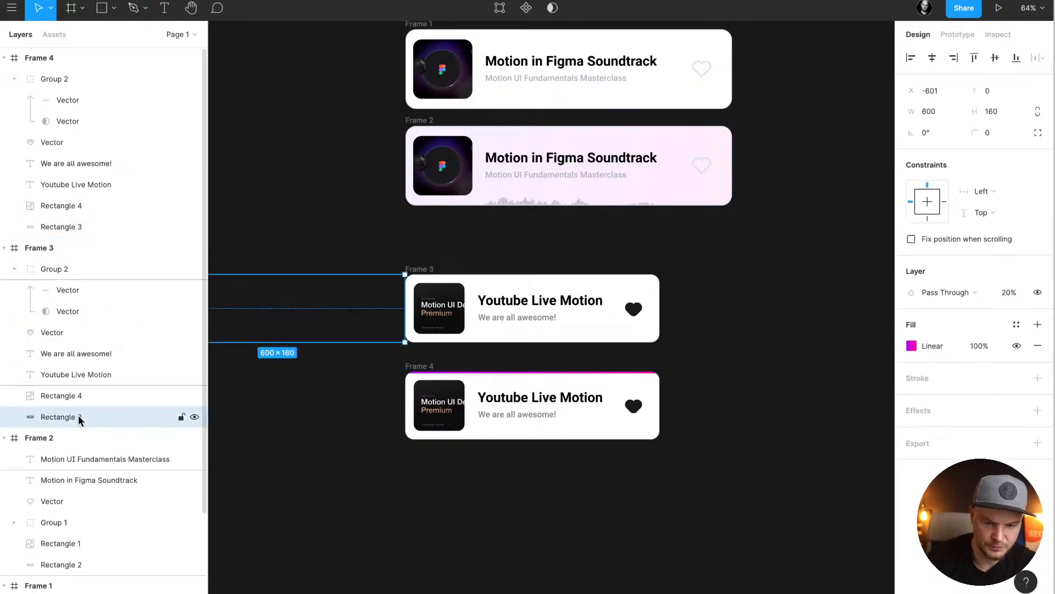
pyautogui.click(1001, 111)
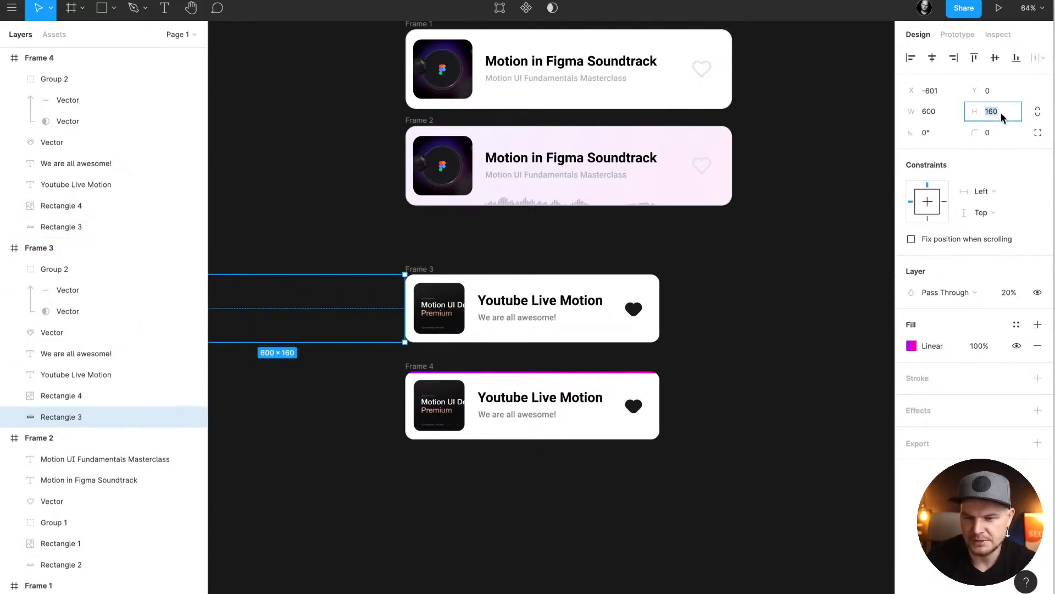
pyautogui.write('4')
pyautogui.press('Return')
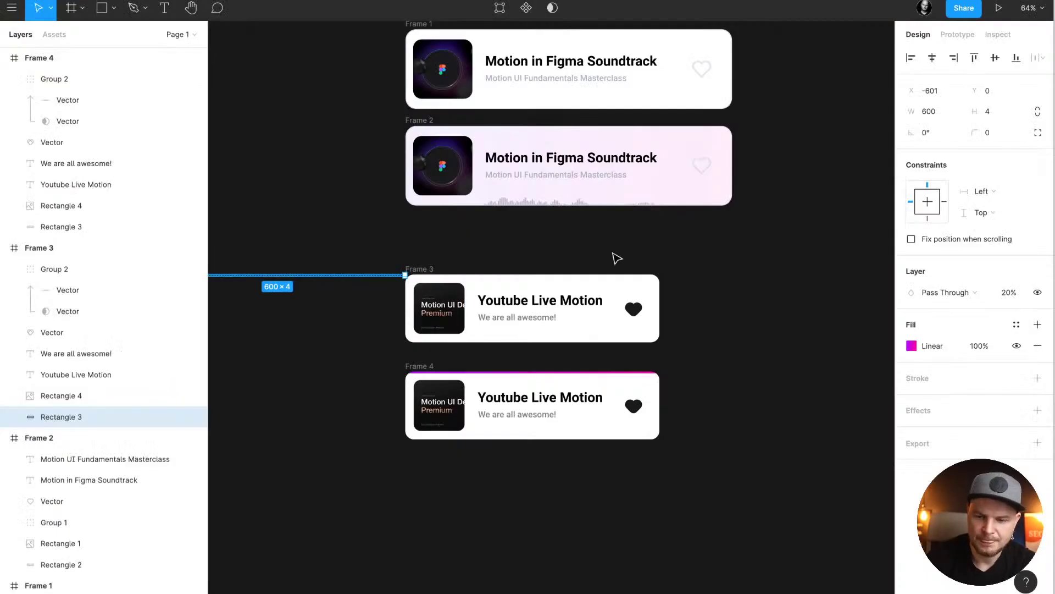
pyautogui.write('100')
pyautogui.press('Return')
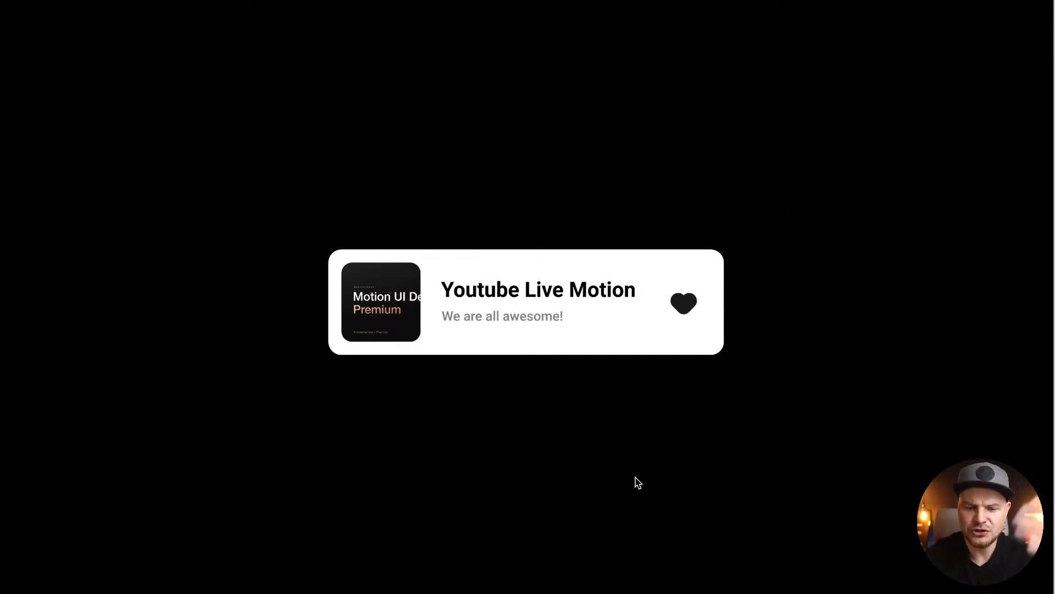
# - Switch to Google Chrome and look through the Fundamentals and Practice lessons of the Motion UI Design Masterclass curriculum
pyautogui.click(440, 577)
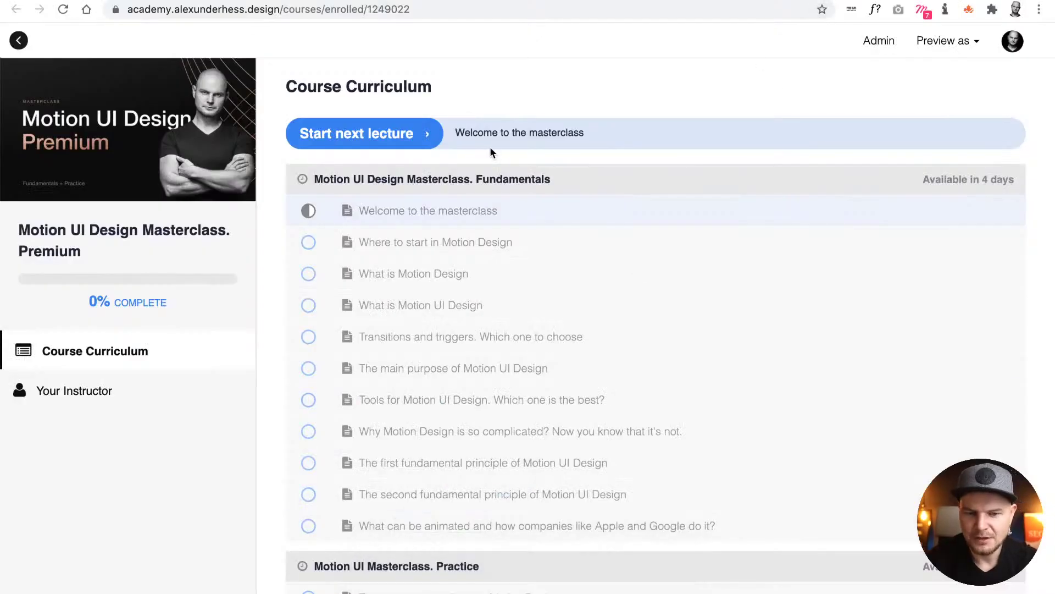
pyautogui.scroll(-3, 619, 169)
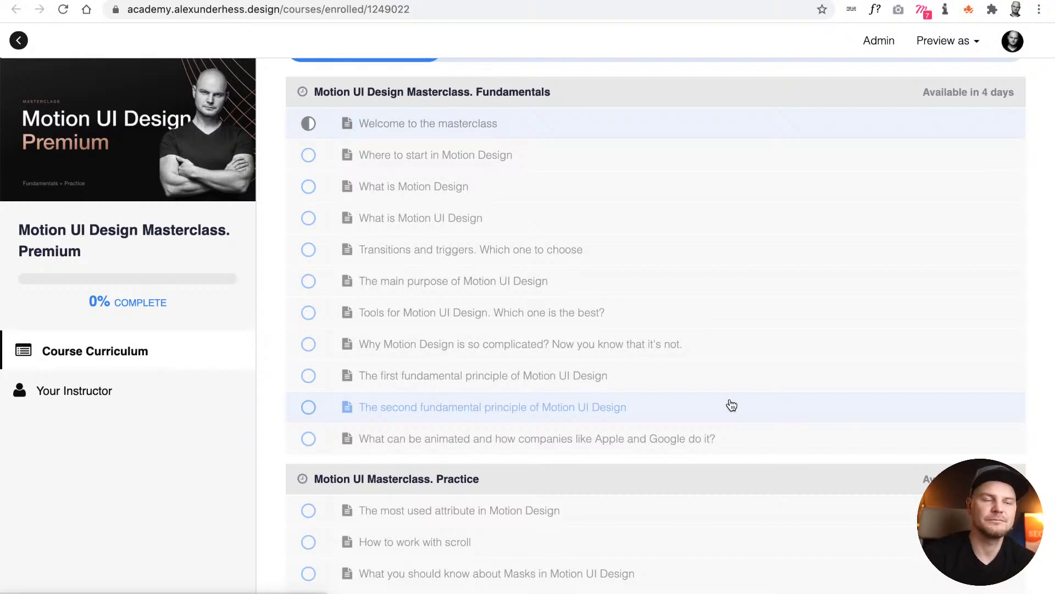
pyautogui.scroll(-3, 731, 405)
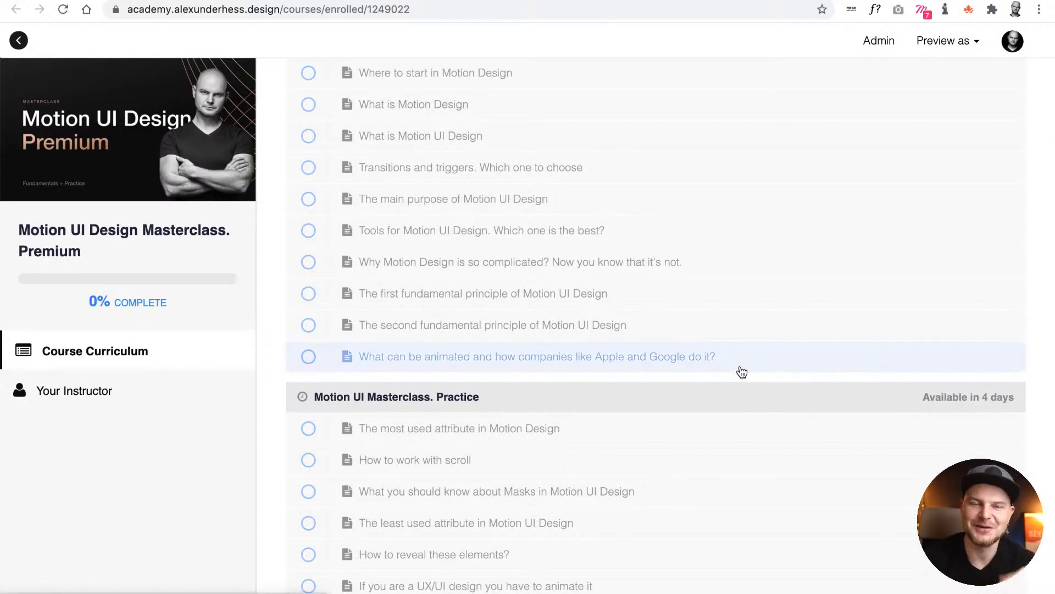
pyautogui.scroll(-2, 742, 364)
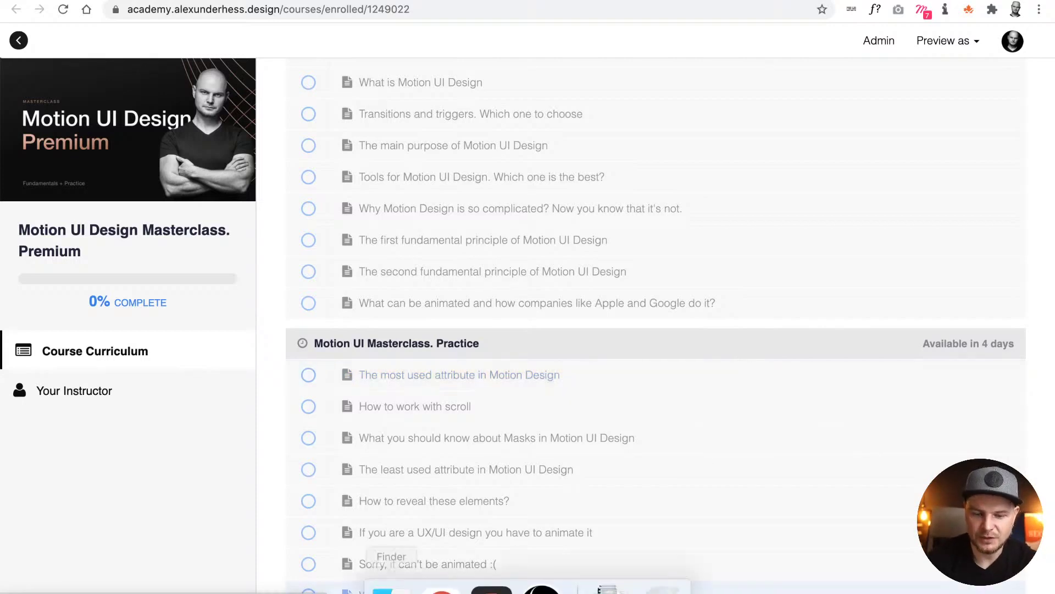
# - Switch back to Figma and restart the card prototype
pyautogui.click(487, 572)
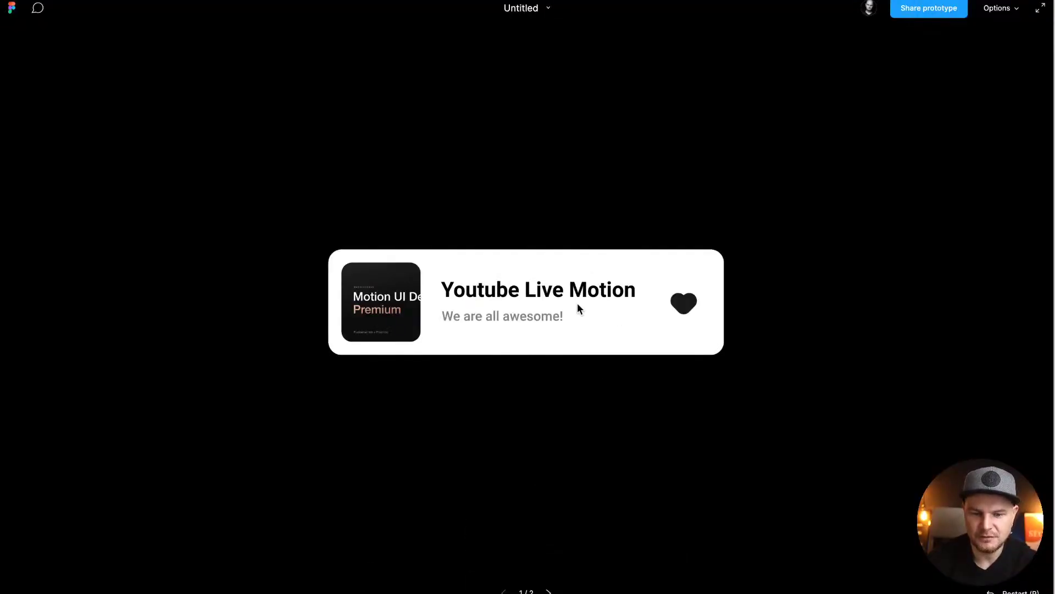
pyautogui.press('r')
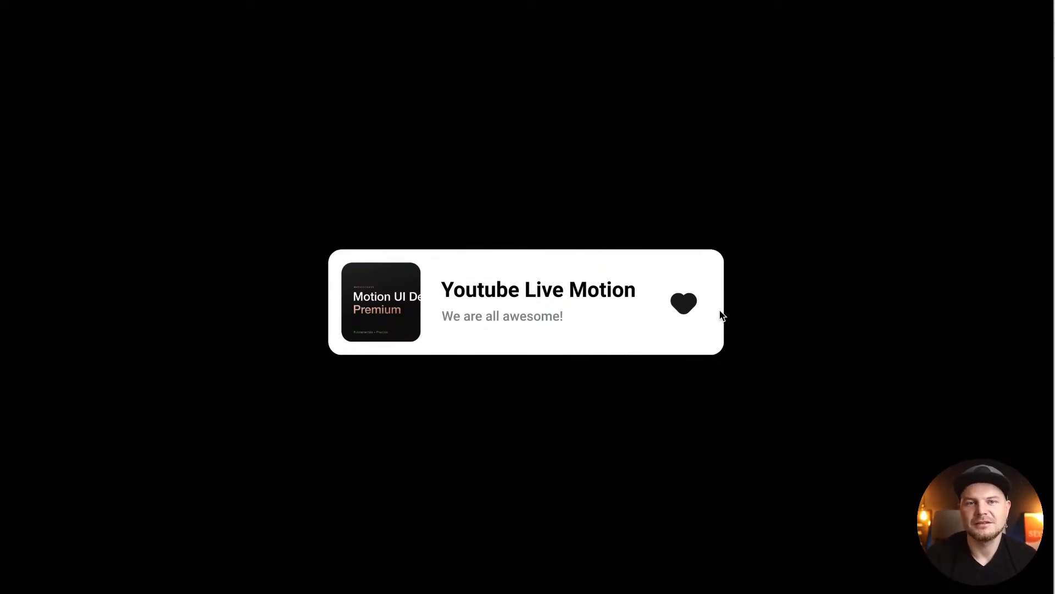
# - Return to Google Chrome and review the whole course curriculum, from Fundamentals through Practice to Export & Developers
pyautogui.moveTo(665, 588)
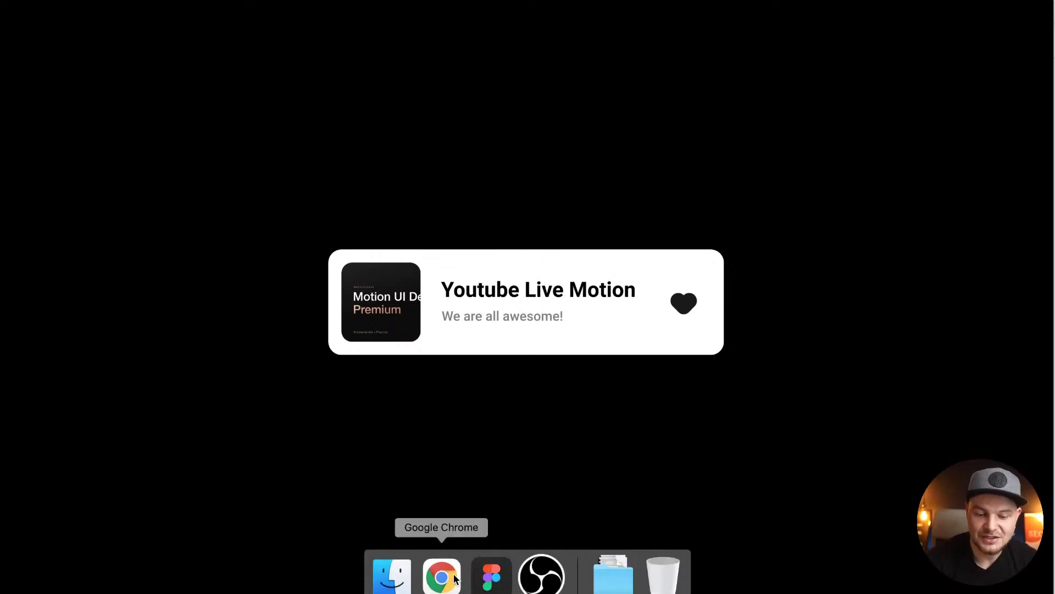
pyautogui.click(456, 582)
pyautogui.scroll(-5, 571, 385)
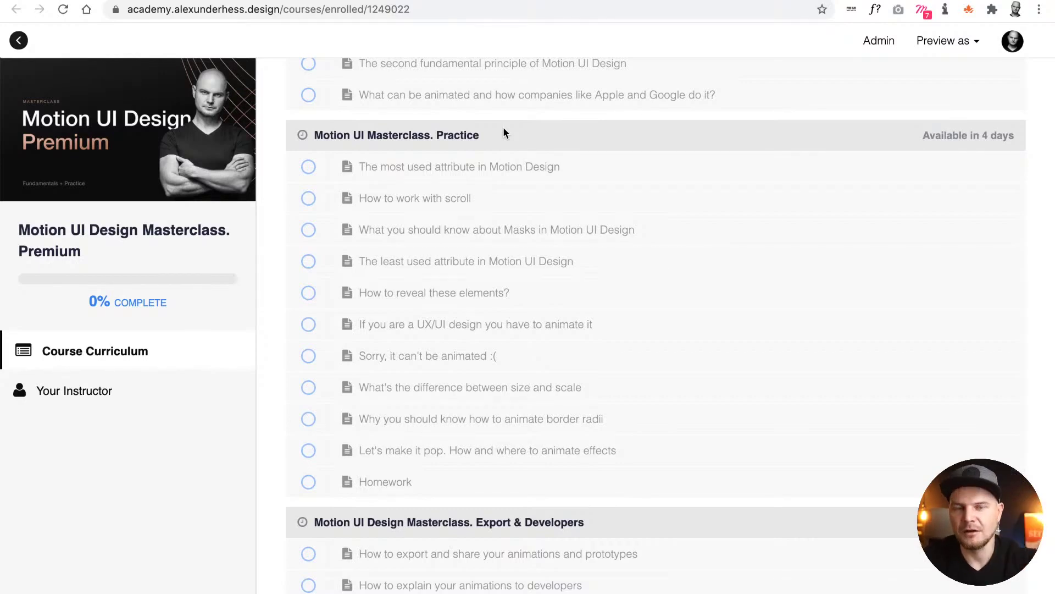
pyautogui.scroll(8, 503, 126)
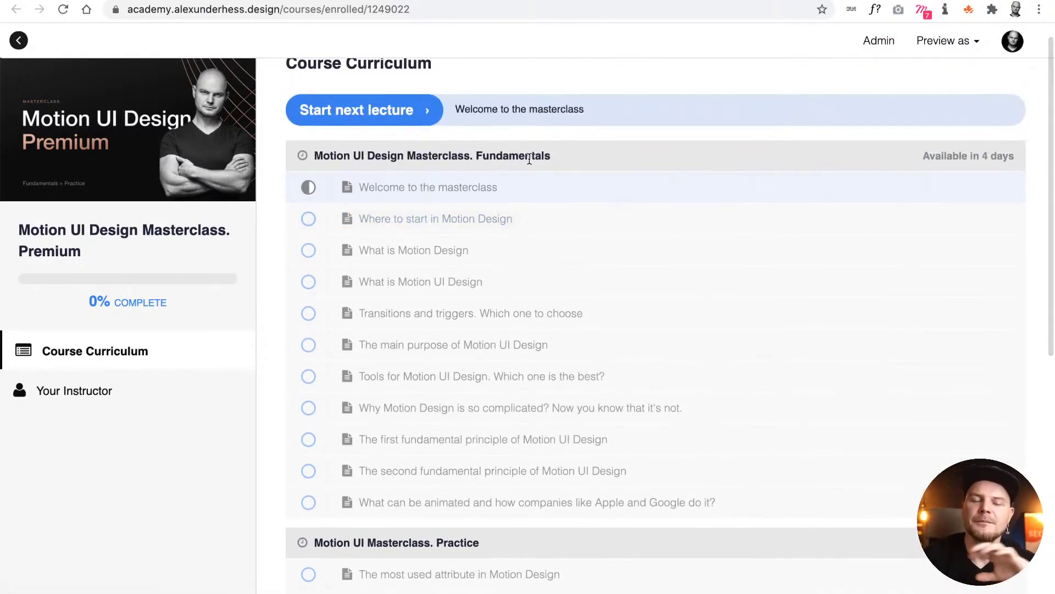
pyautogui.scroll(-9, 502, 156)
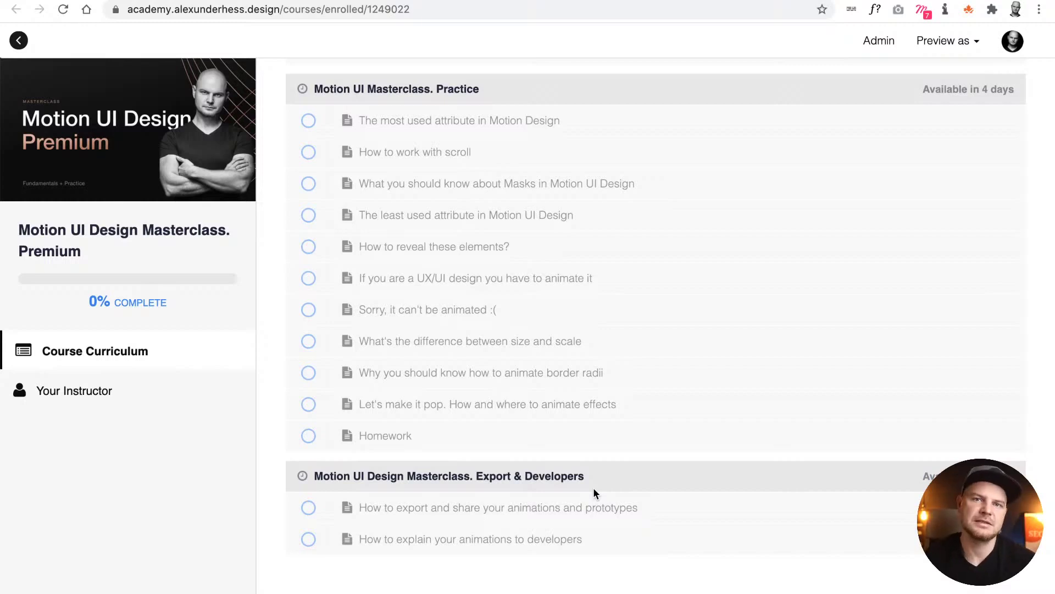
pyautogui.scroll(1, 594, 489)
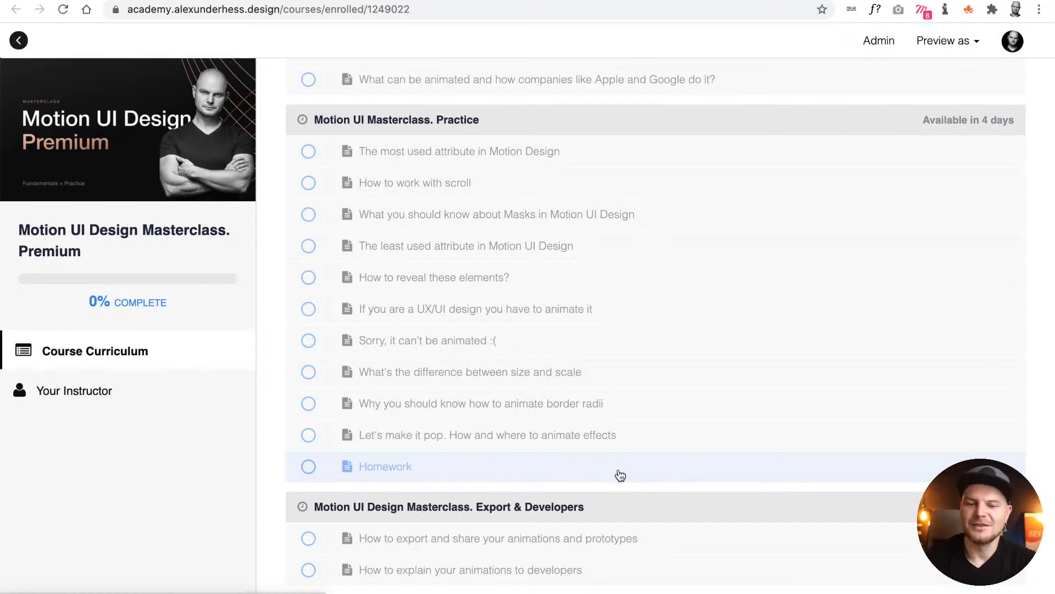
pyautogui.scroll(10, 632, 351)
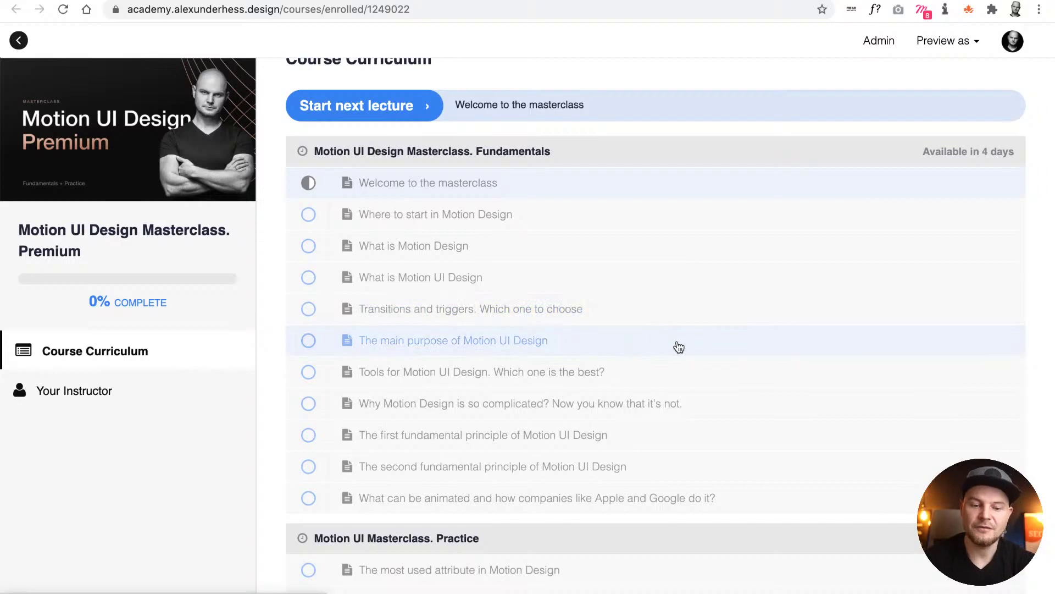
pyautogui.scroll(2, 679, 347)
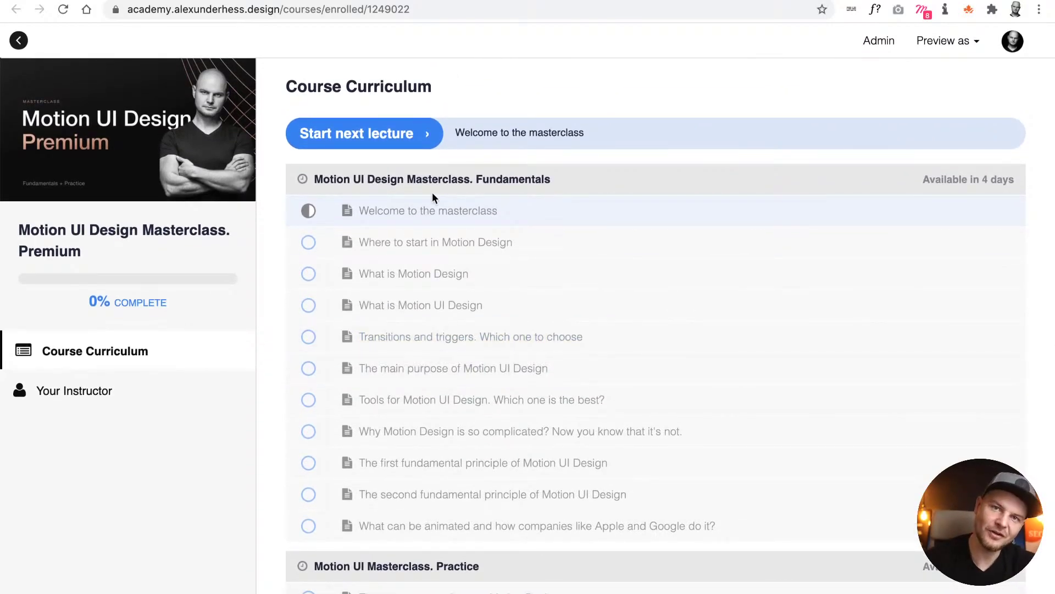
# - Open the masterclass landing page window and examine the Basic, Premium and Gold packages
pyautogui.press('super+grave')
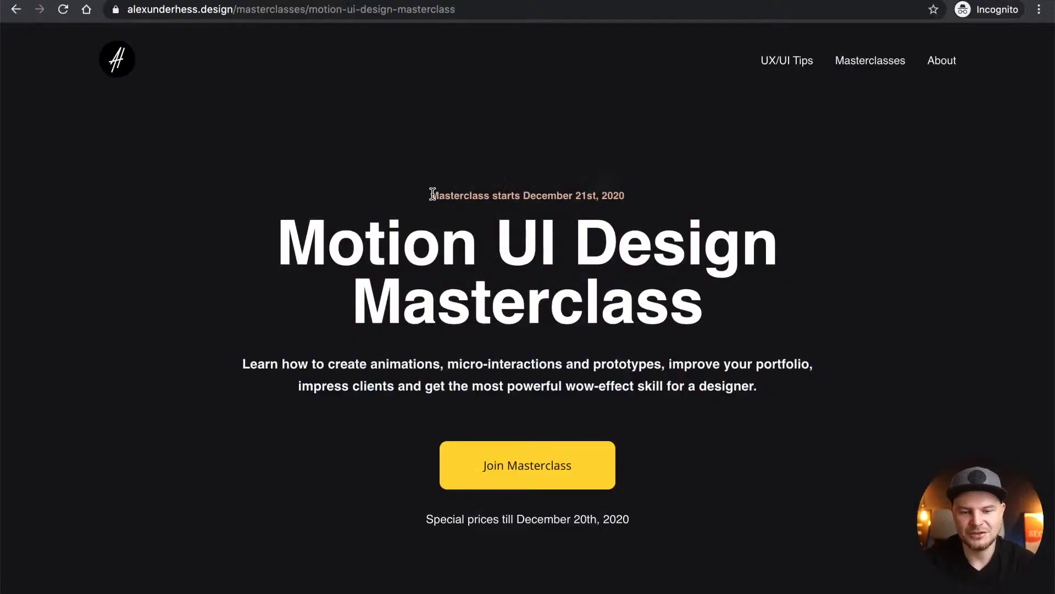
pyautogui.scroll(-15, 410, 31)
pyautogui.scroll(-20, 411, 33)
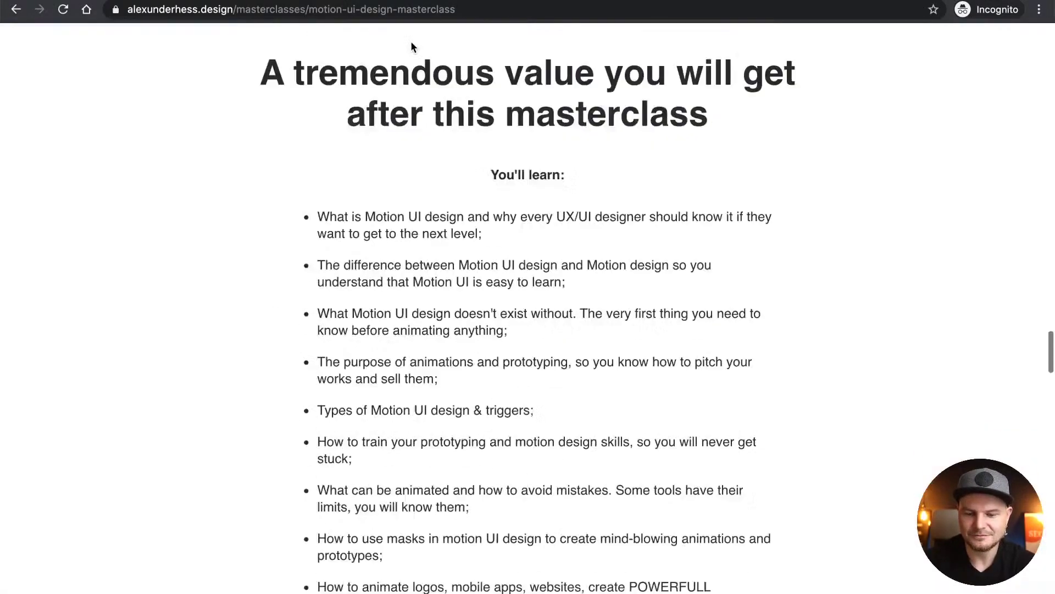
pyautogui.scroll(-10, 412, 47)
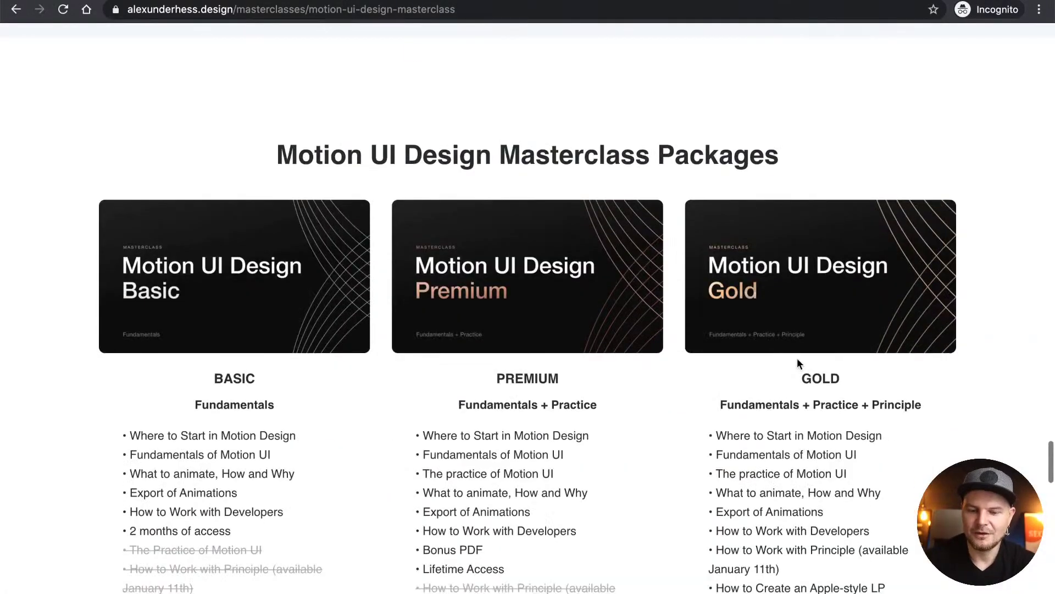
pyautogui.scroll(-3, 797, 358)
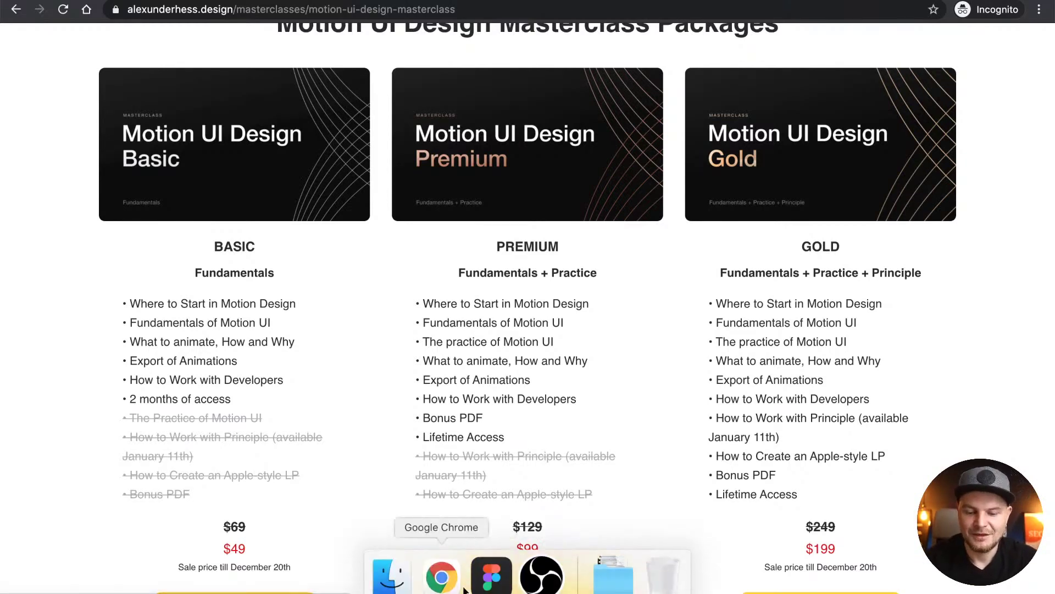
# - Go back to the course curriculum window and look over the Practice and Export & Developers lessons once more
pyautogui.press('super+grave')
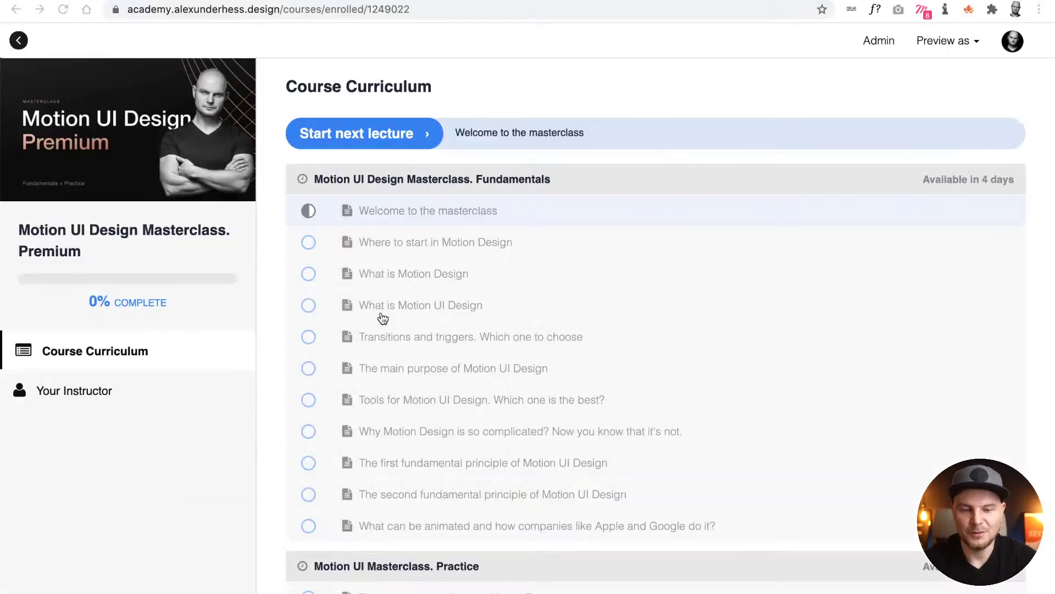
pyautogui.scroll(-10, 605, 127)
pyautogui.scroll(1, 595, 143)
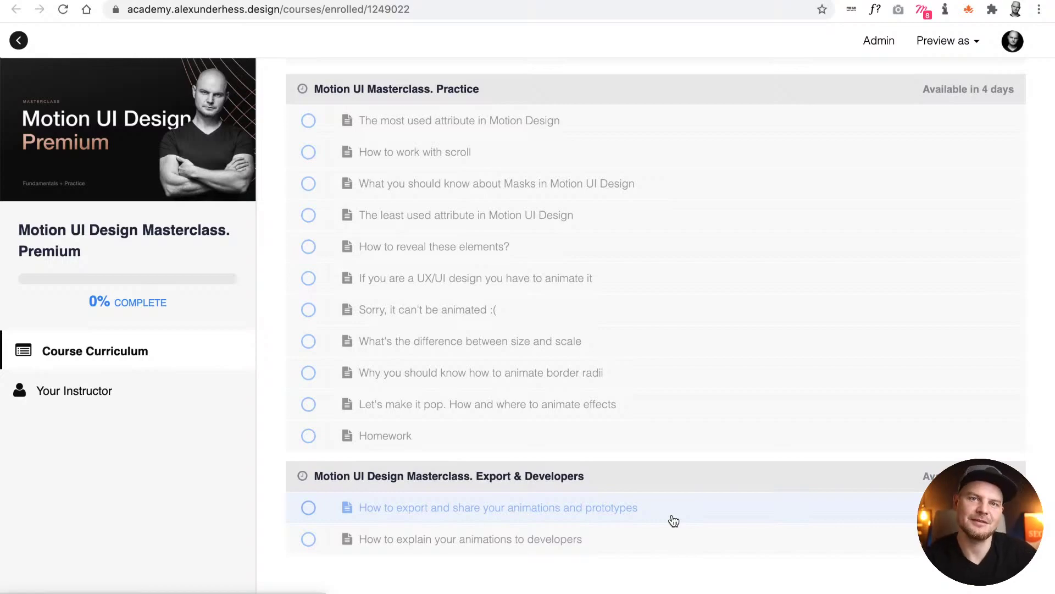
pyautogui.scroll(9, 648, 391)
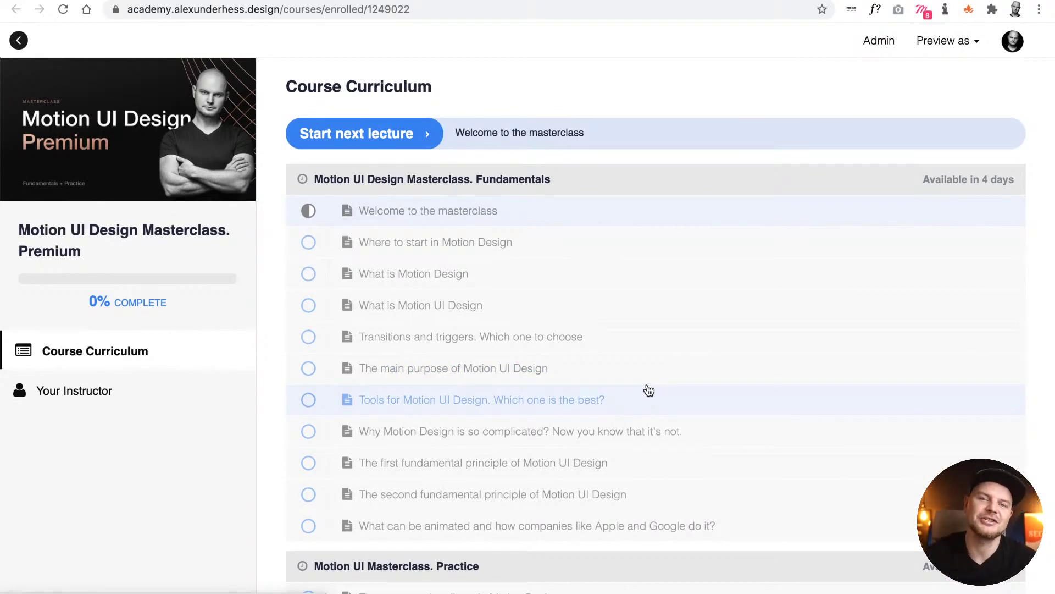
# - Switch to Figma and look over the frames in the Example 2 States file
pyautogui.click(491, 574)
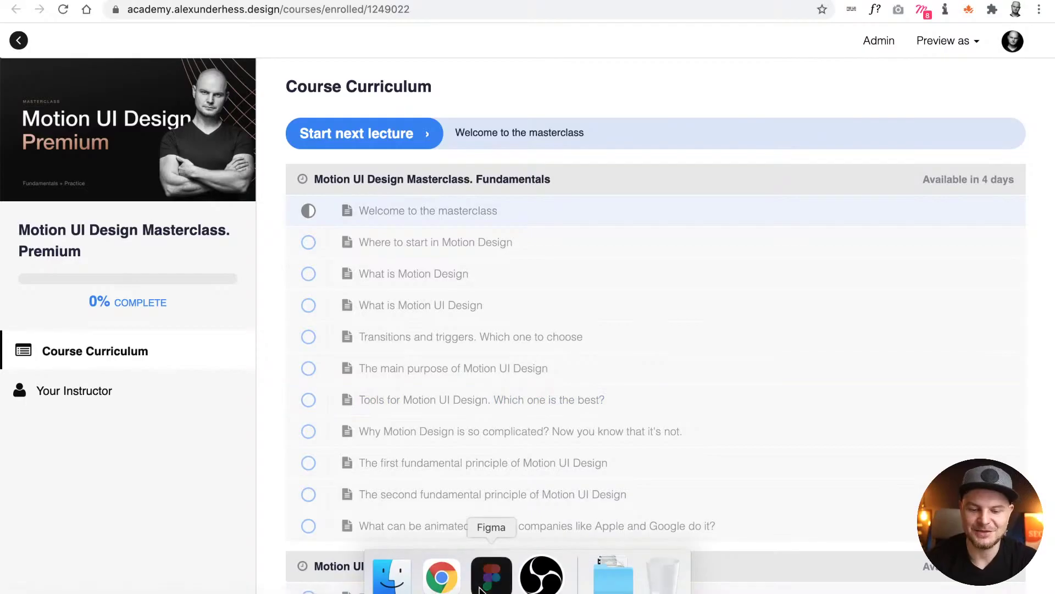
pyautogui.click(636, 310)
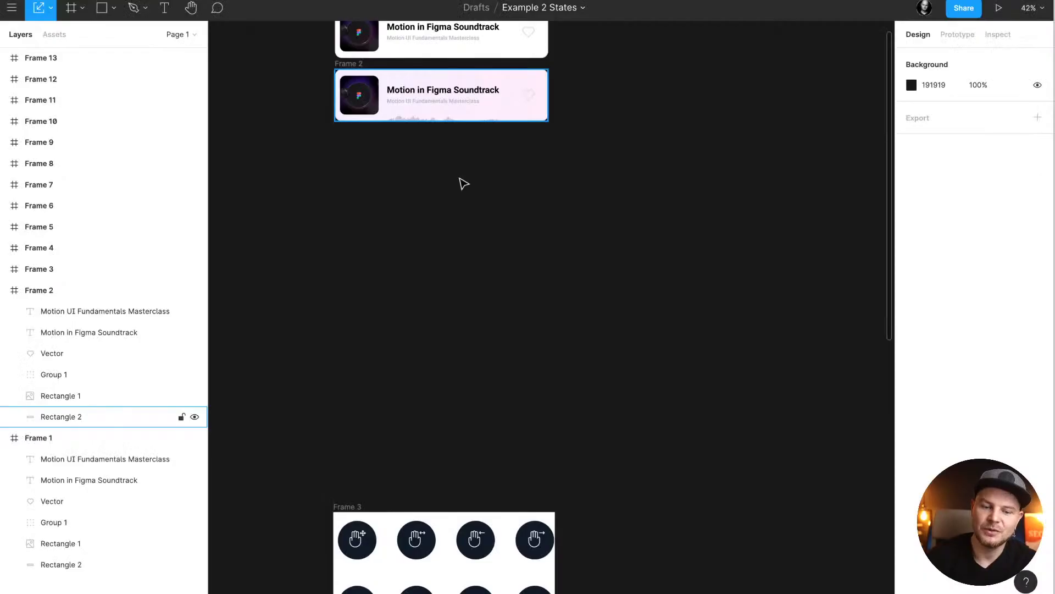
pyautogui.scroll(-10, 460, 179)
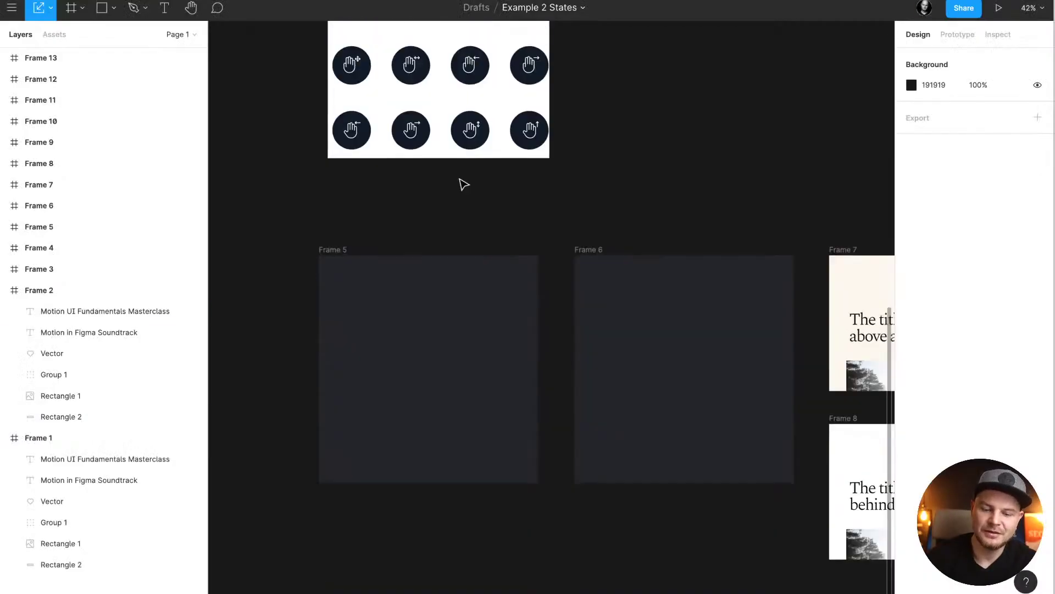
pyautogui.hscroll(10, 467, 186)
pyautogui.scroll(5, 477, 207)
pyautogui.hscroll(-12, 477, 207)
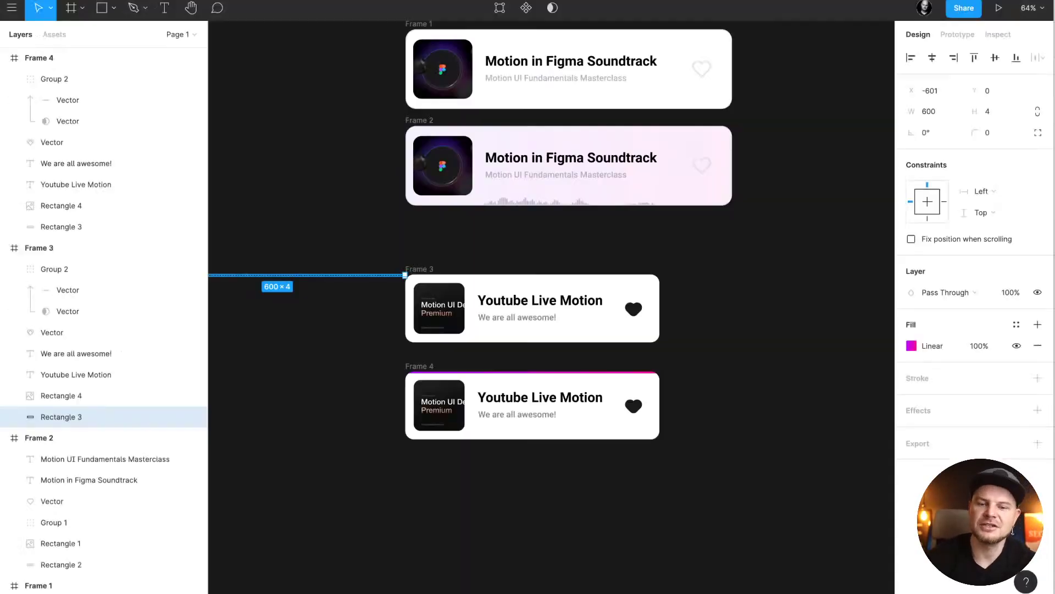
# - Return to the Untitled card file, clear the selection and look over the four card frames
pyautogui.scroll(2, 676, 249)
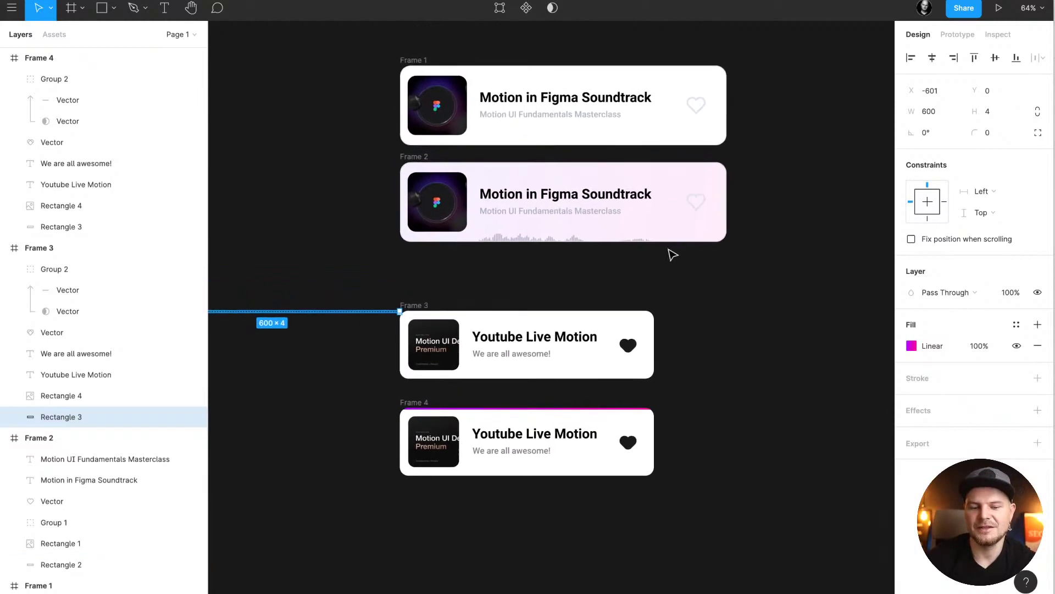
pyautogui.click(635, 268)
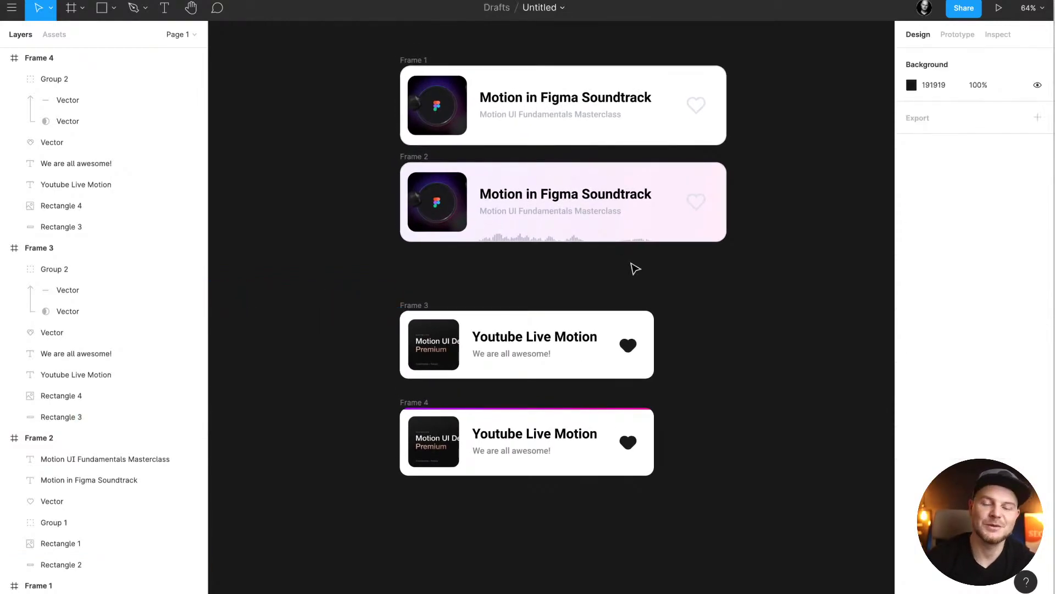
pyautogui.scroll(2, 634, 267)
pyautogui.hscroll(1, 633, 268)
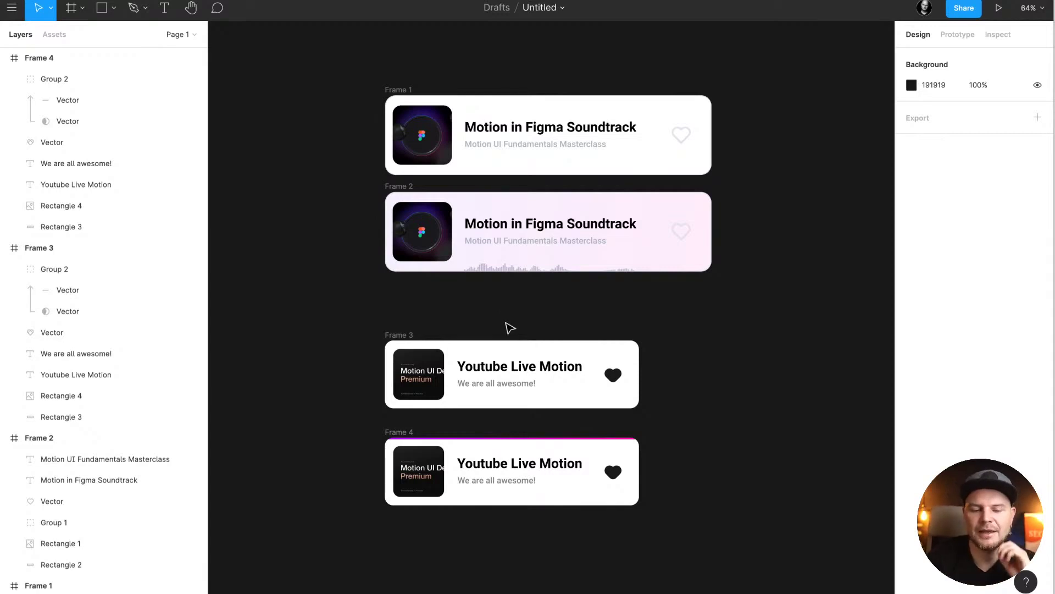
pyautogui.scroll(-2, 506, 319)
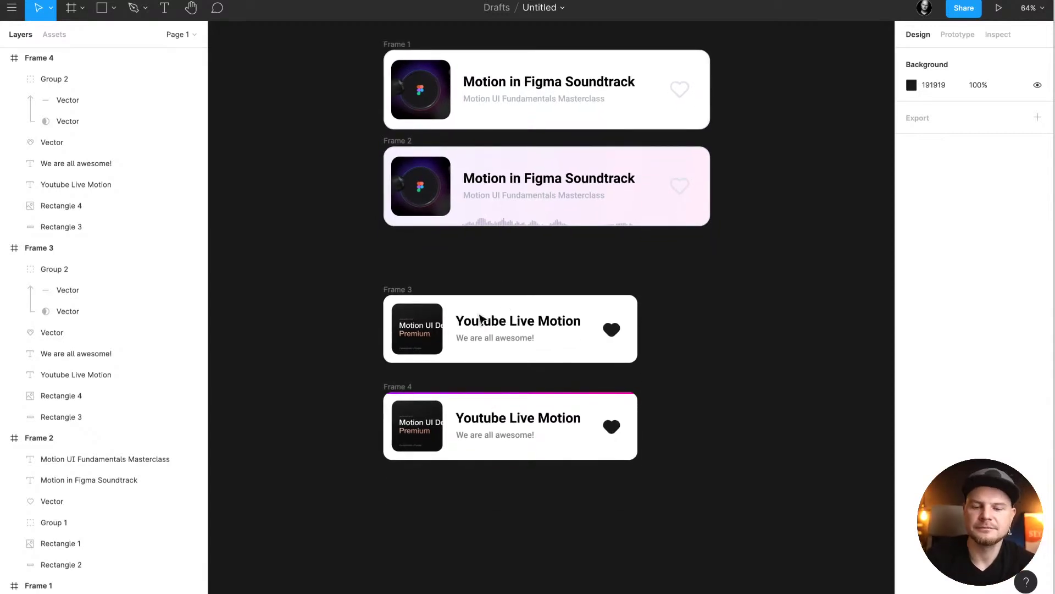
pyautogui.scroll(-1, 475, 321)
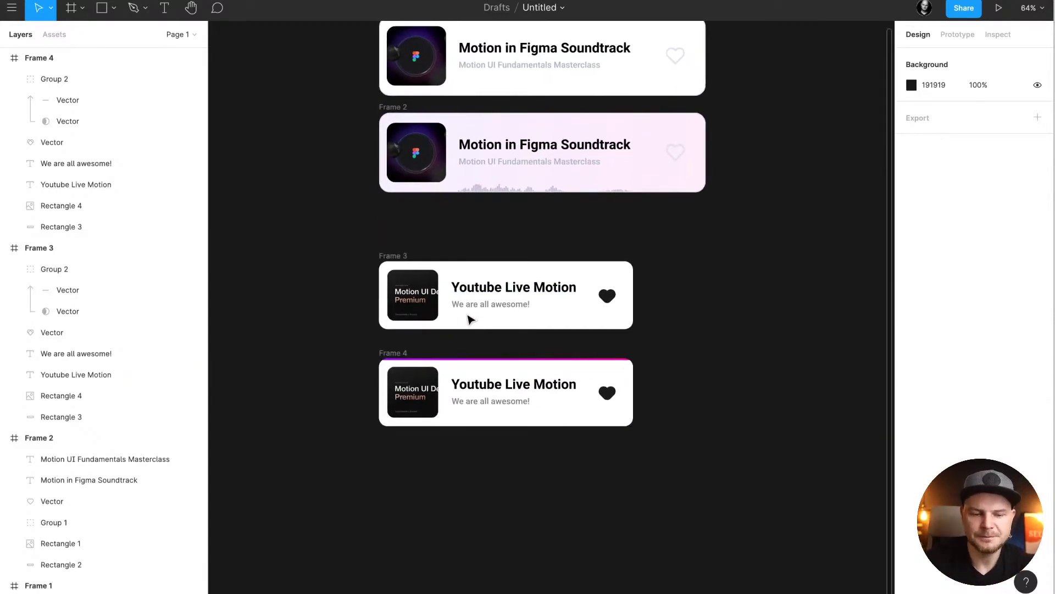
# - Swap the dark fill of the heart in Frame 3 to a 1A1A1B stroke
pyautogui.click(404, 256)
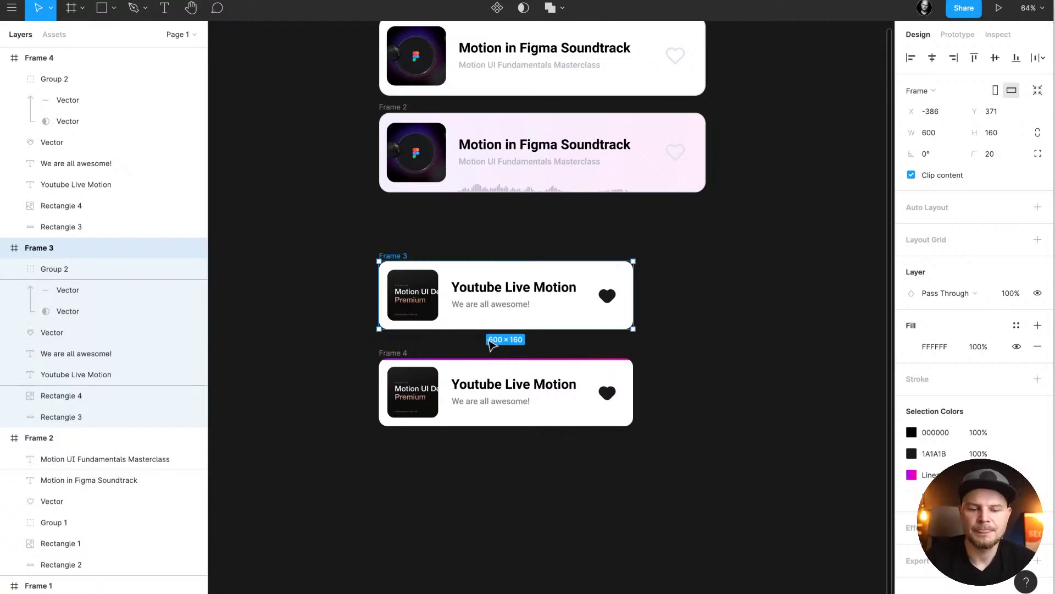
pyautogui.scroll(5, 490, 341)
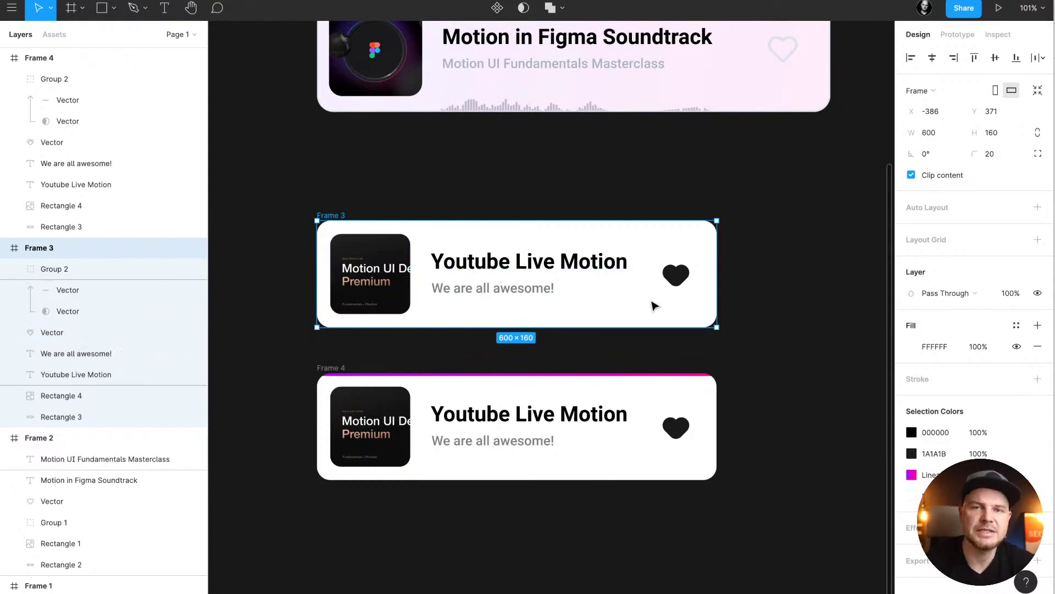
pyautogui.click(681, 281)
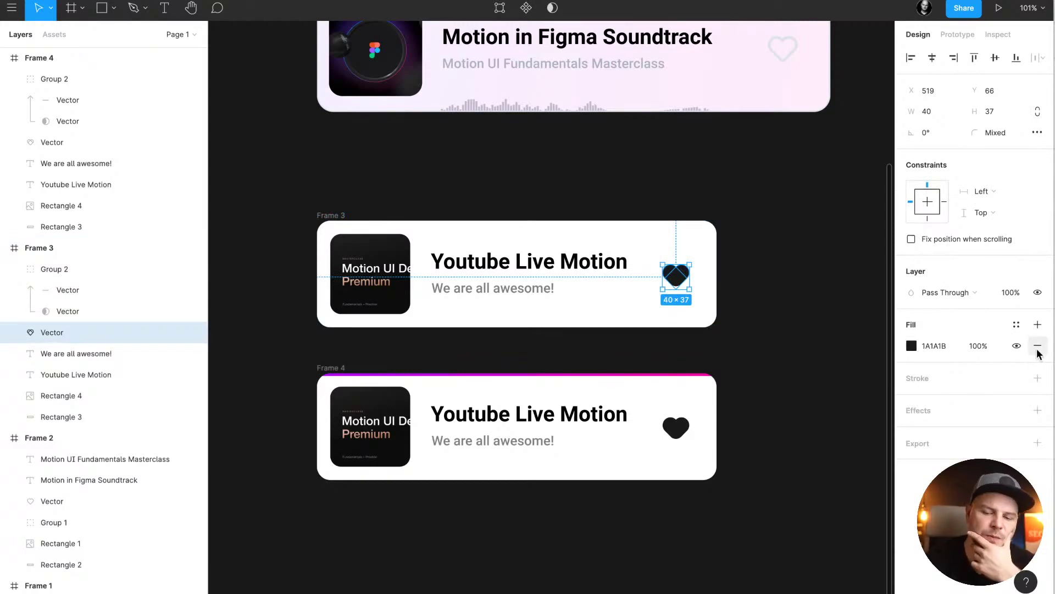
pyautogui.press('Return')
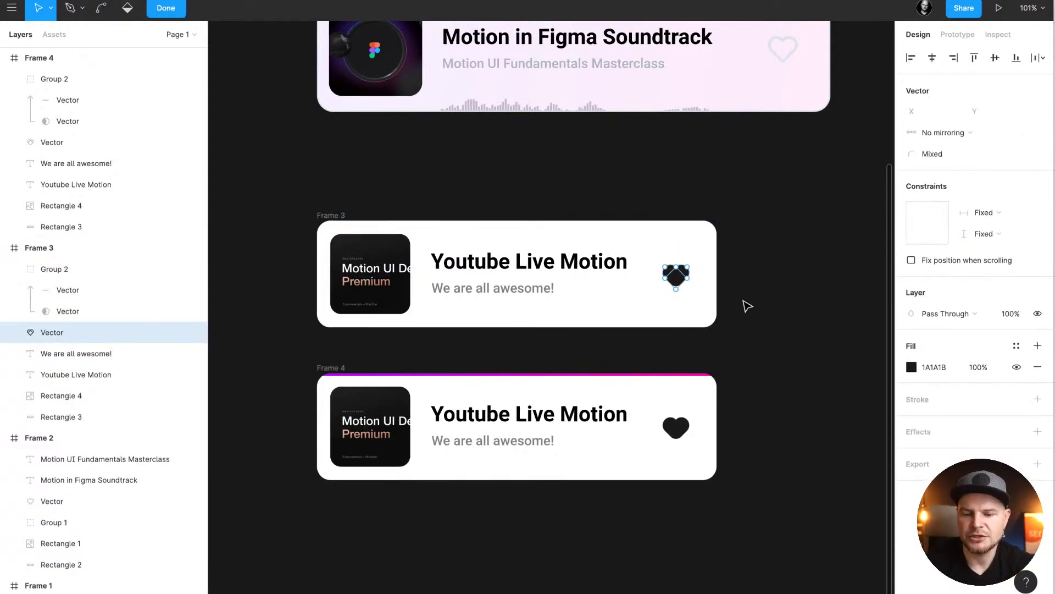
pyautogui.press('Escape')
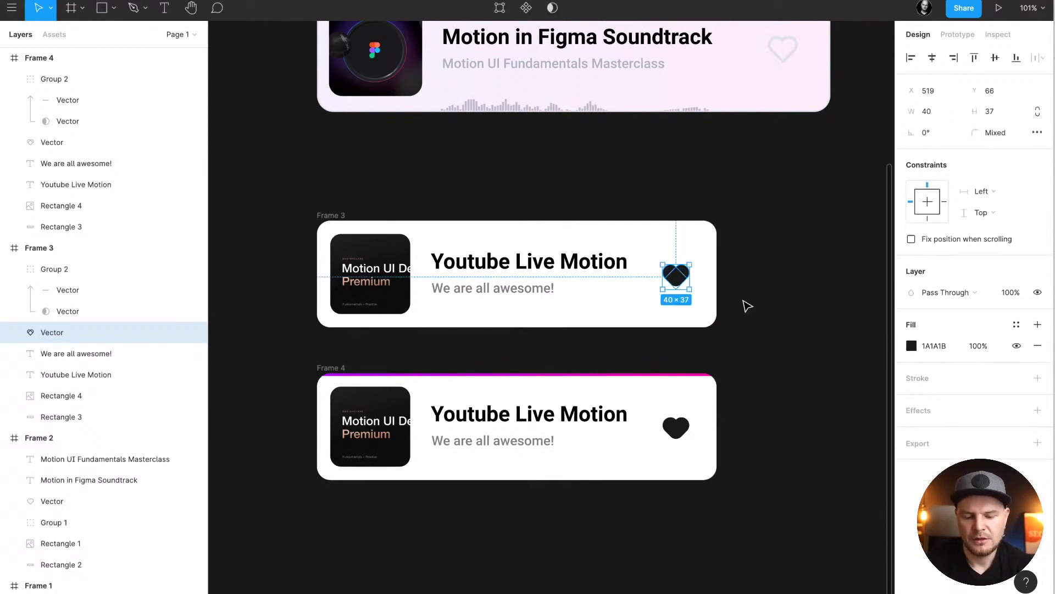
pyautogui.hotkey('shift', 'x')
# - Remove the two inner diagonal lines from Frame 3's heart so only its outer outline remains
pyautogui.hotkey('shift', '2')
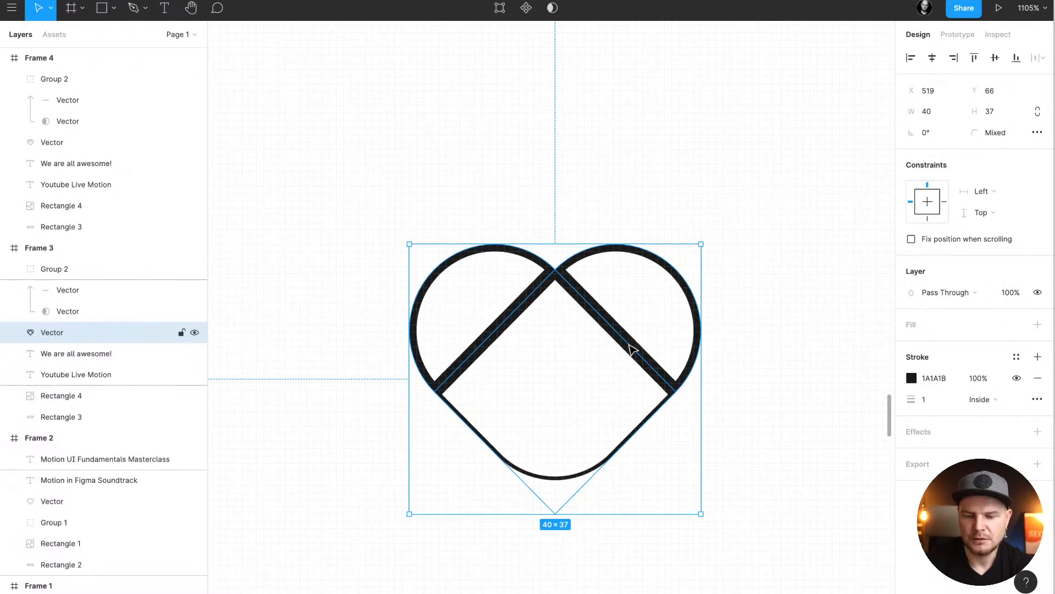
pyautogui.doubleClick(632, 349)
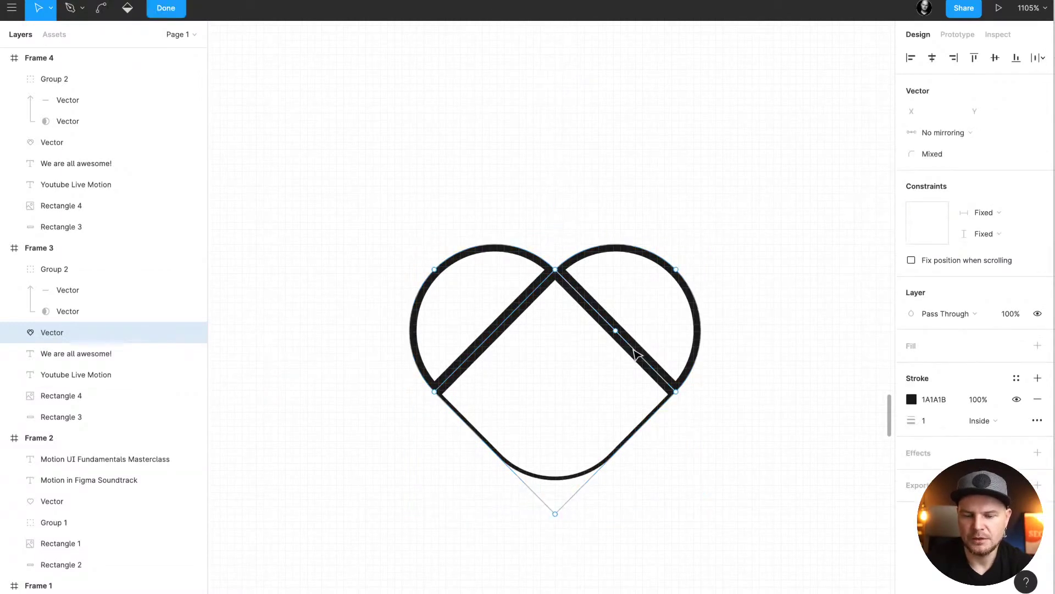
pyautogui.click(521, 314)
pyautogui.press('Escape')
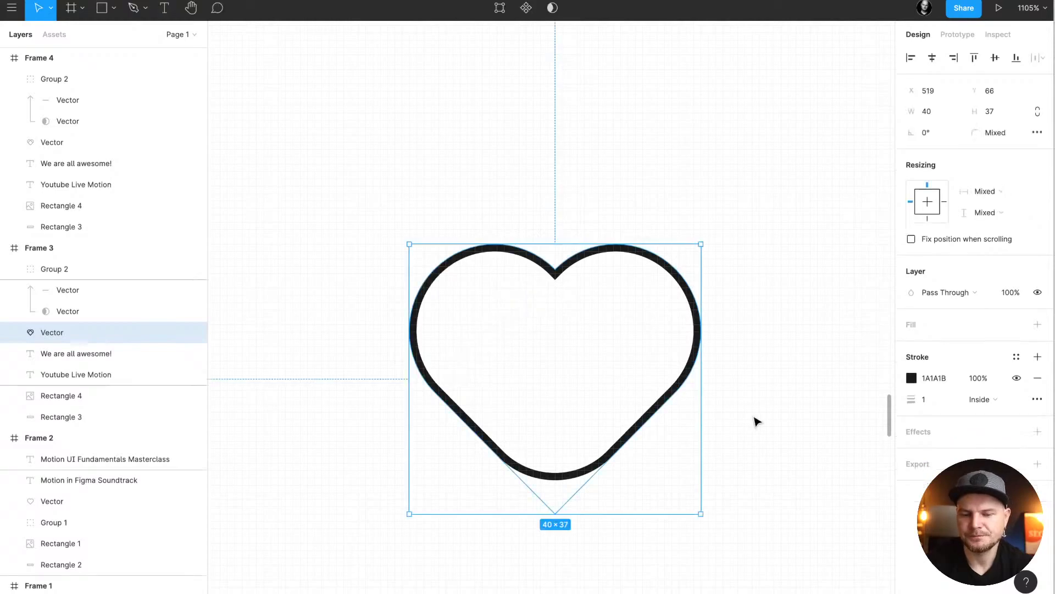
# - Set the heart outline's stroke weight in Frame 3 to 3
pyautogui.click(937, 397)
pyautogui.write('3')
pyautogui.press('Return')
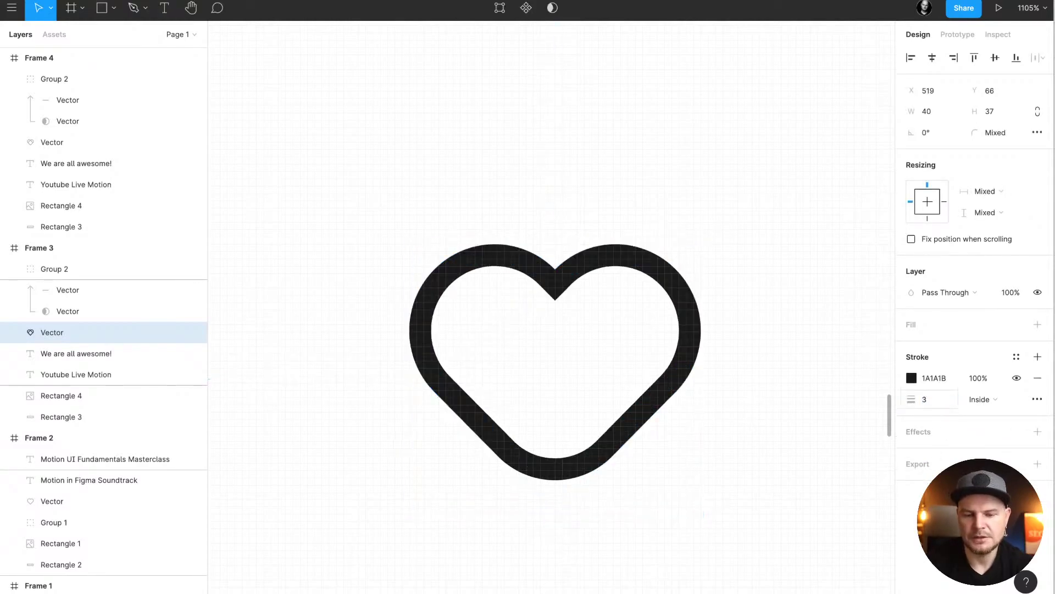
pyautogui.scroll(-10, 733, 340)
pyautogui.scroll(-3, 734, 342)
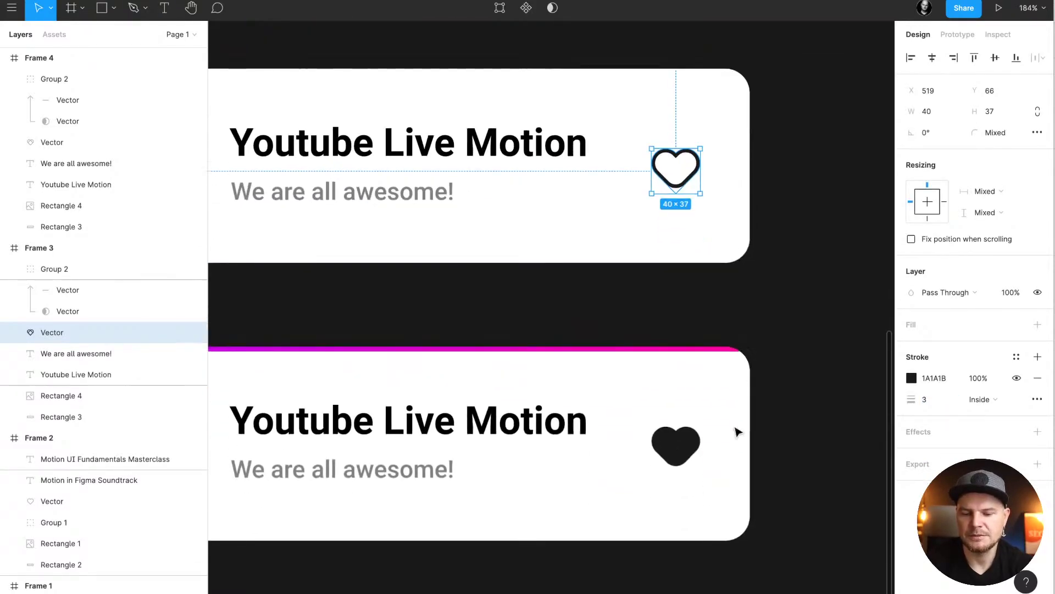
# - Add a white FFFFFF fill to the outlined heart in Frame 3
pyautogui.click(690, 448)
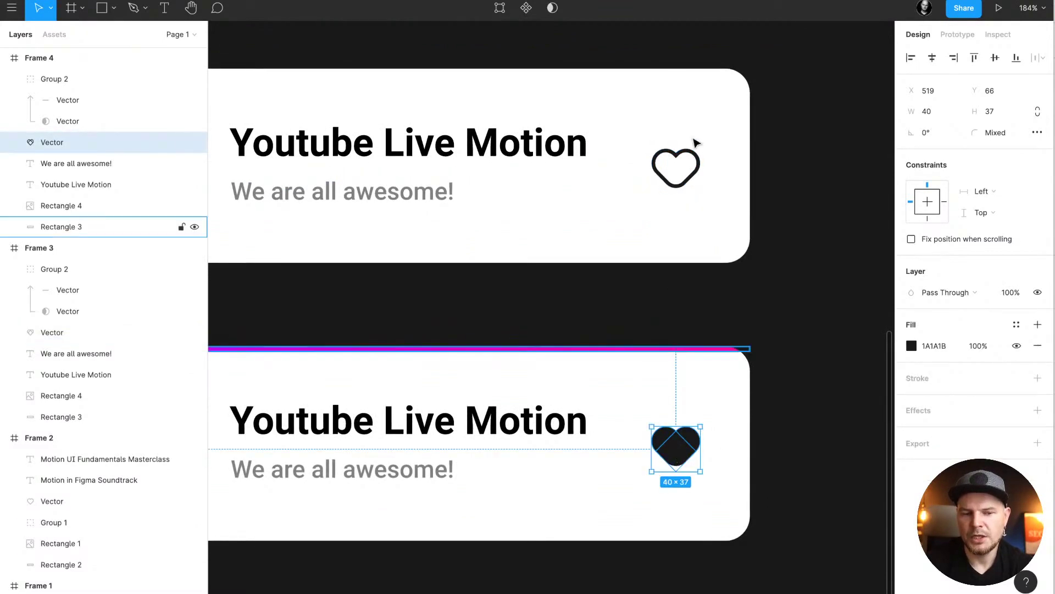
pyautogui.click(677, 173)
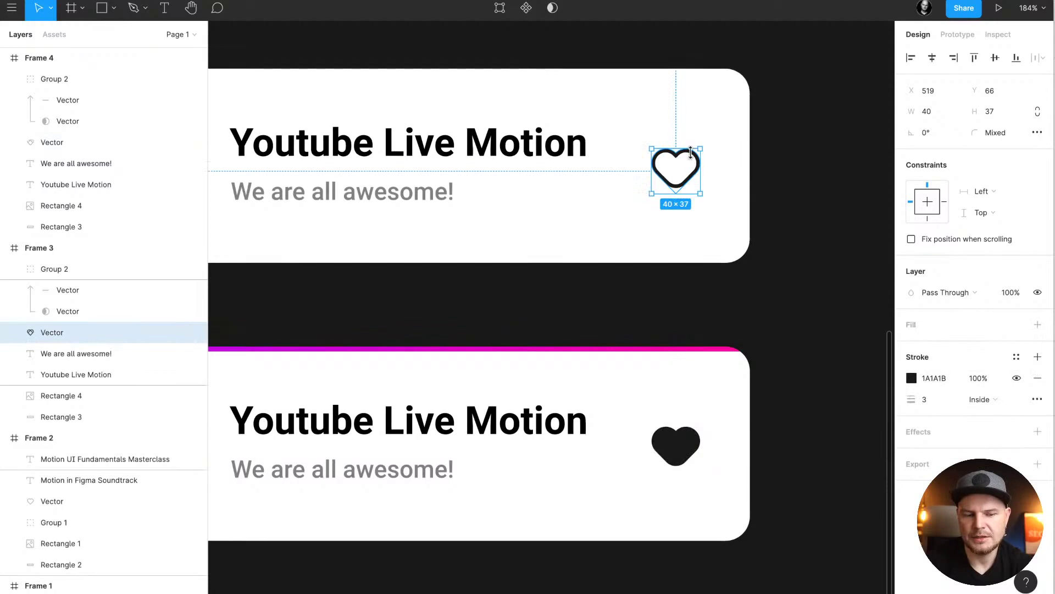
pyautogui.scroll(5, 686, 146)
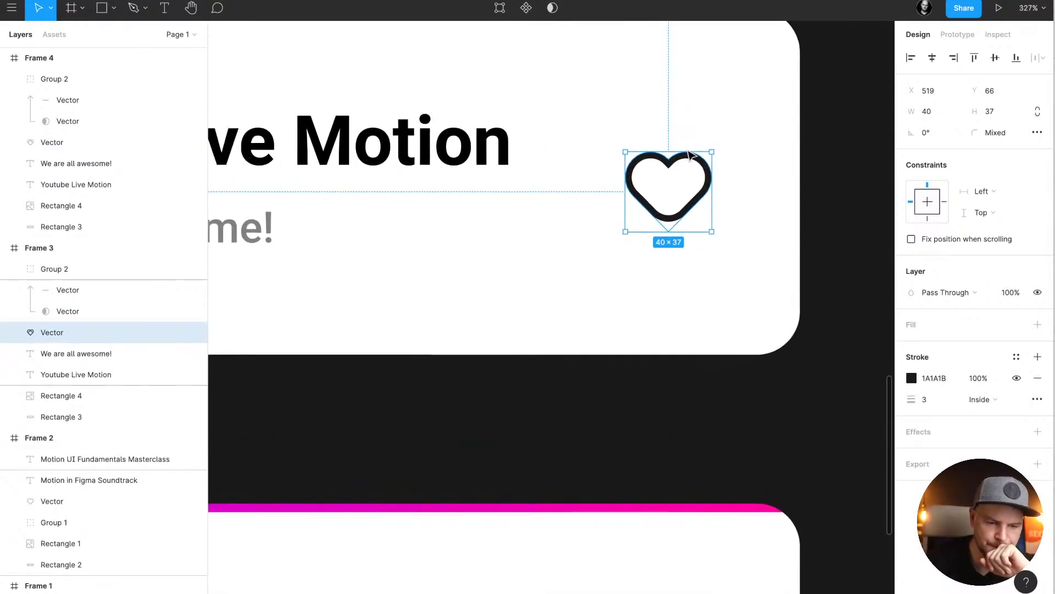
pyautogui.scroll(-5, 688, 165)
pyautogui.scroll(5, 666, 259)
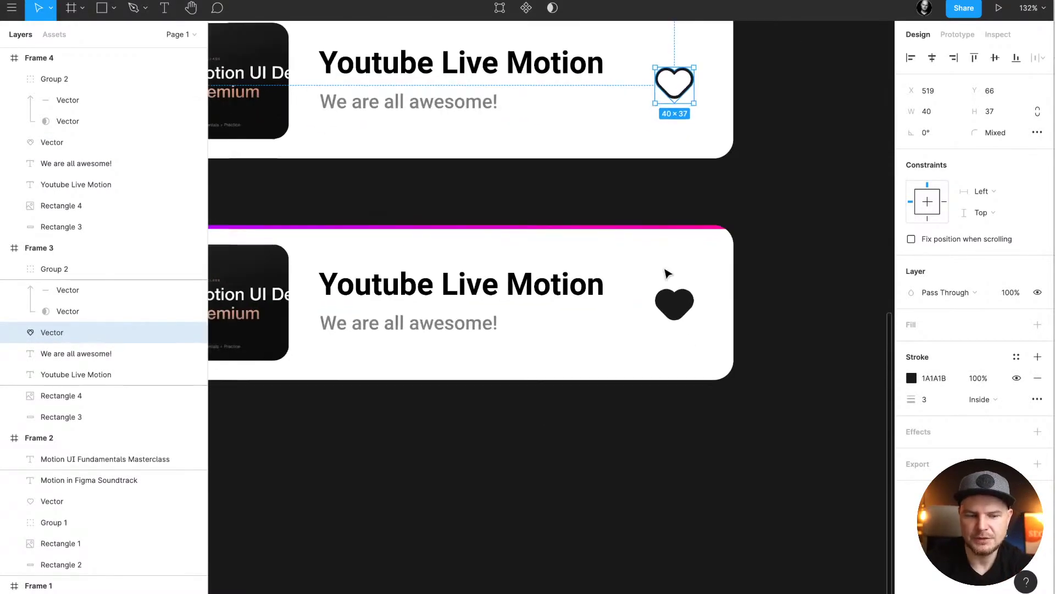
pyautogui.scroll(-5, 672, 279)
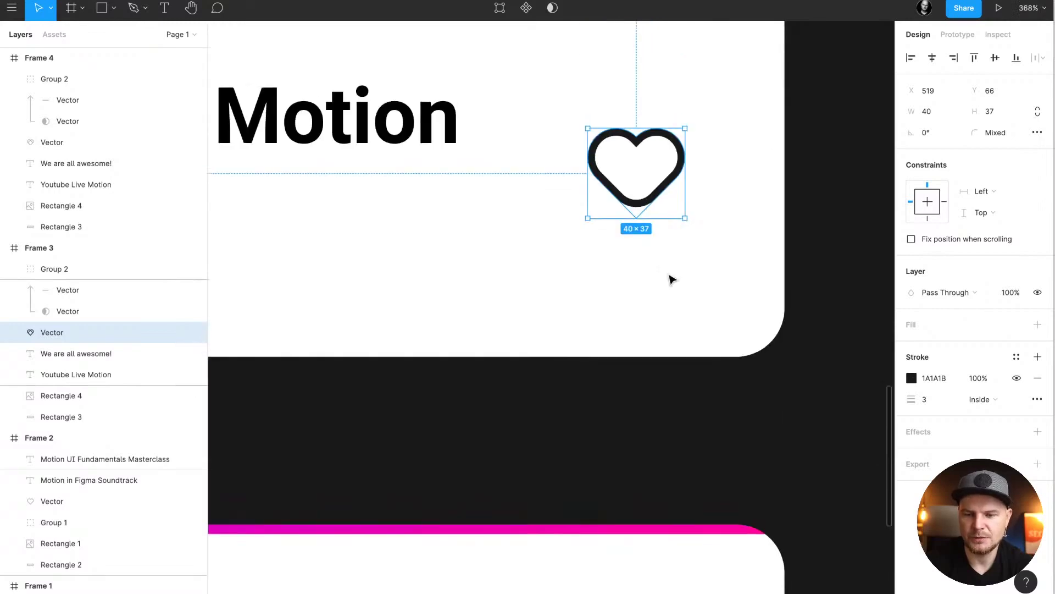
pyautogui.click(1038, 324)
pyautogui.click(942, 347)
pyautogui.write('fff')
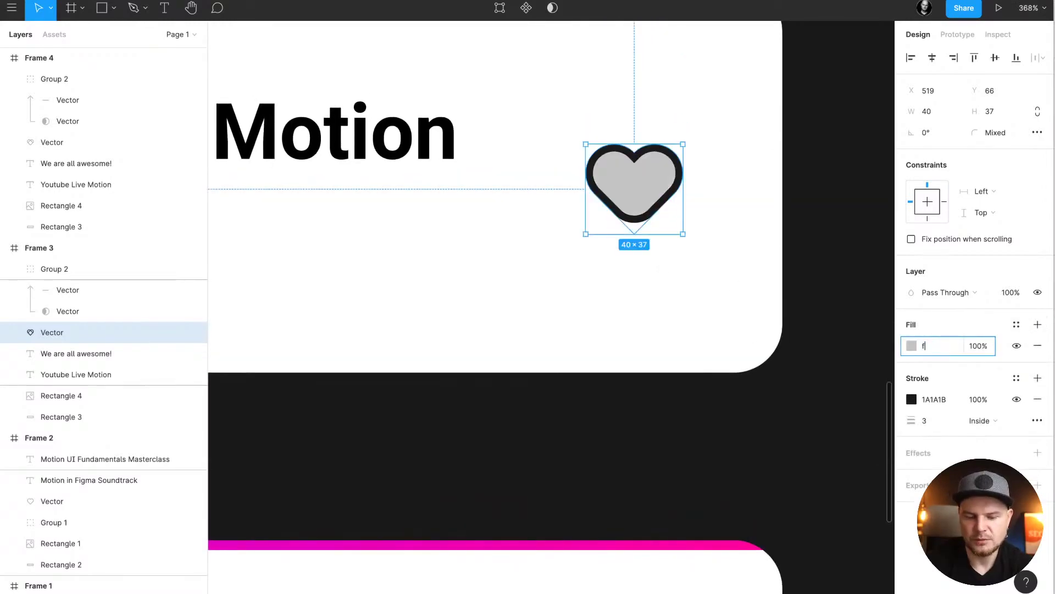
pyautogui.press('Return')
# - Add an inside stroke with a weight of 3 to the filled heart in Frame 4
pyautogui.scroll(-6, 649, 393)
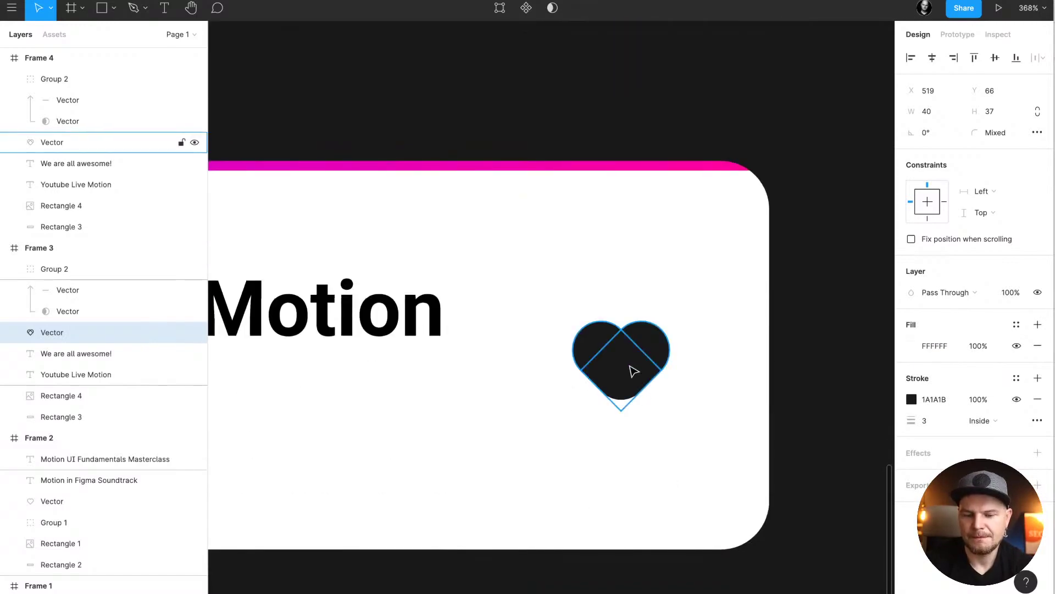
pyautogui.click(631, 370)
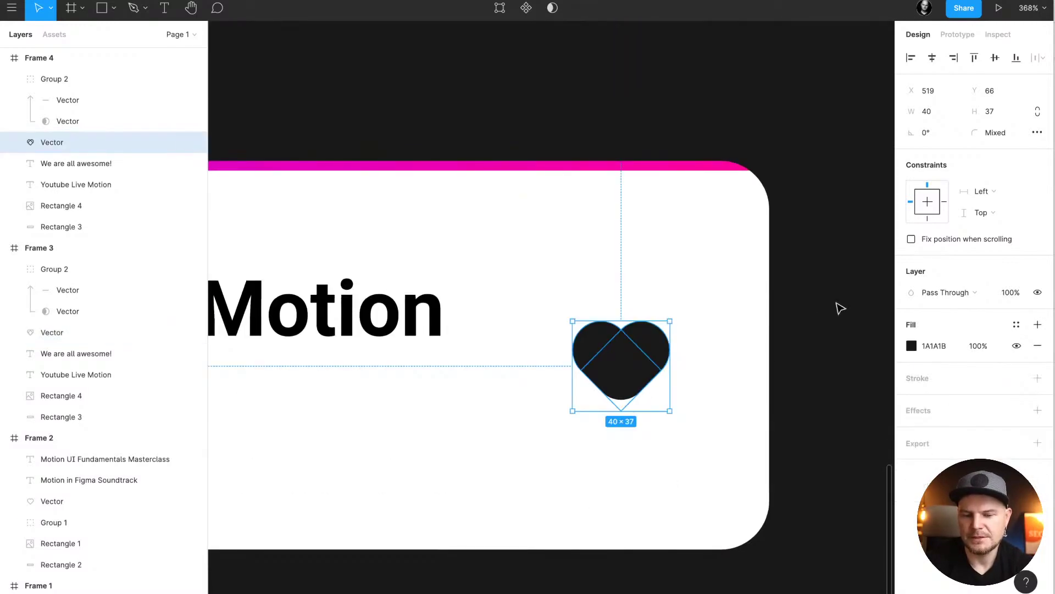
pyautogui.click(1038, 379)
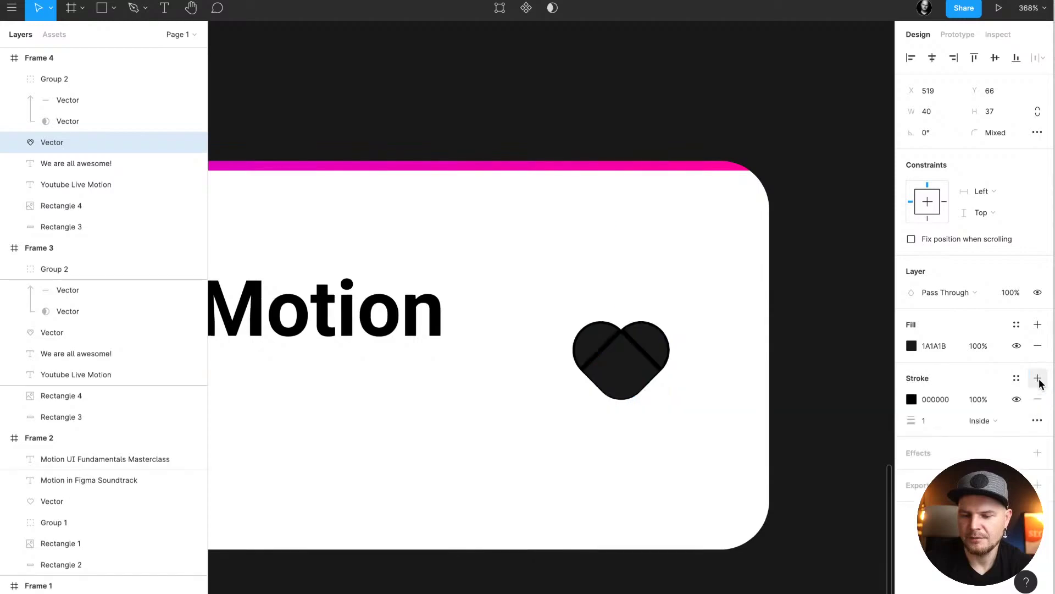
pyautogui.click(933, 418)
pyautogui.write('3')
pyautogui.press('Return')
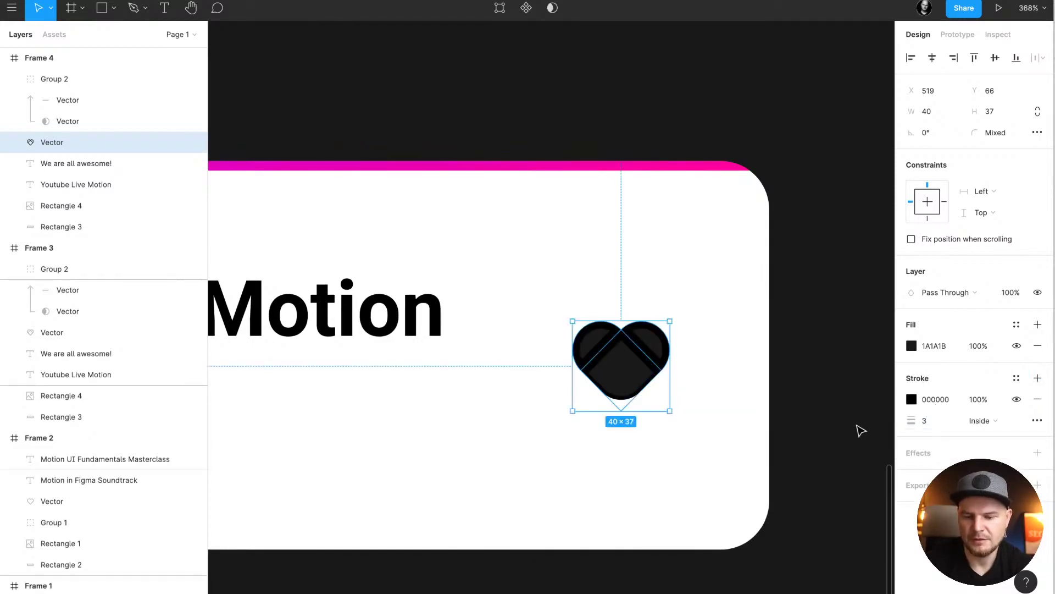
pyautogui.click(845, 417)
pyautogui.scroll(-5, 845, 419)
pyautogui.scroll(5, 845, 418)
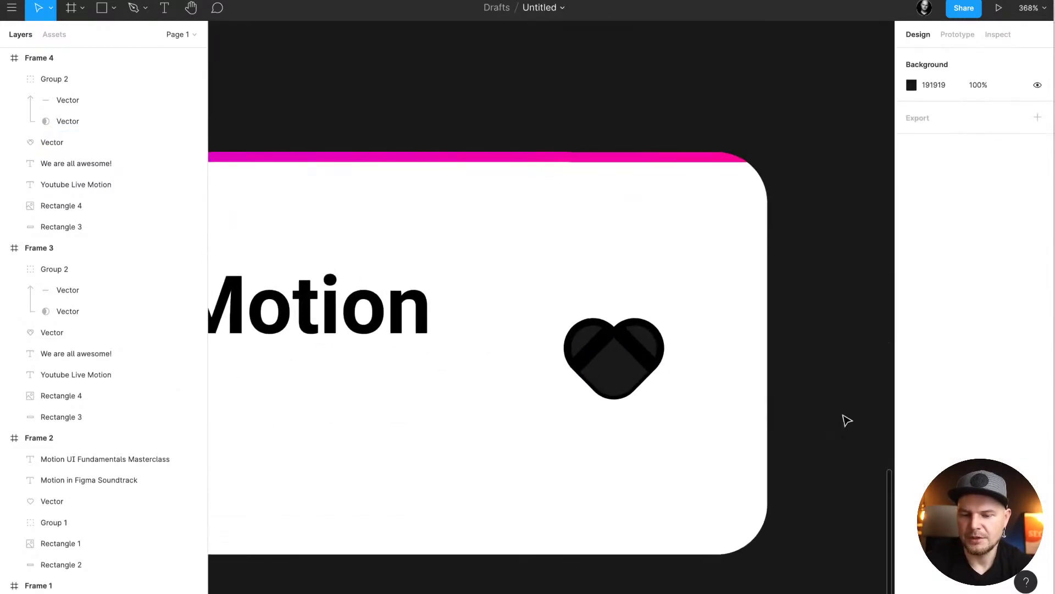
# - Match the stroke colour of Frame 4's heart to its 1A1A1B fill using the eyedropper, and deselect it
pyautogui.scroll(2, 845, 419)
pyautogui.click(626, 421)
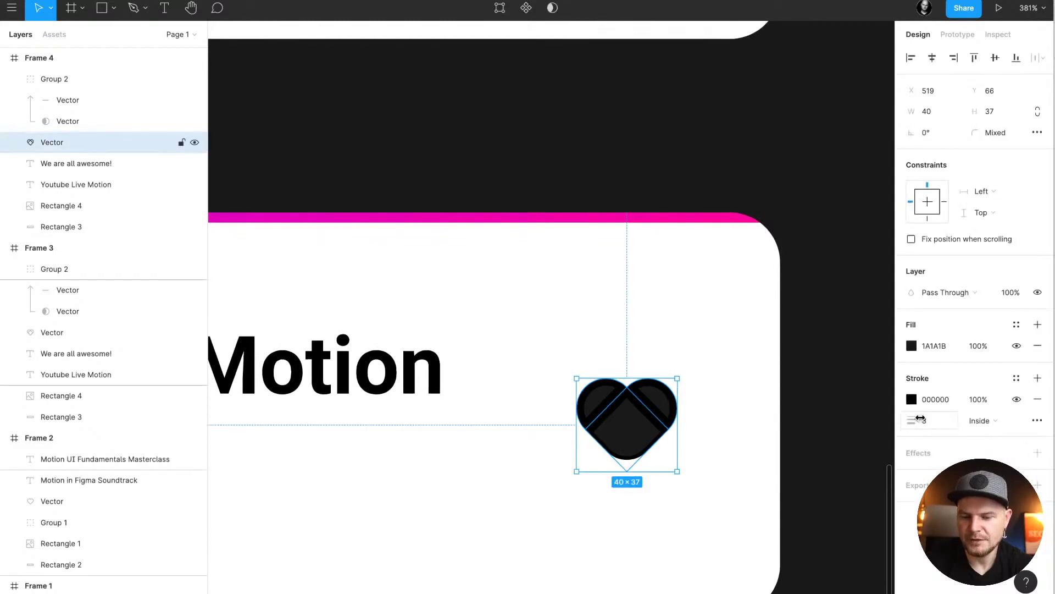
pyautogui.click(908, 400)
pyautogui.click(910, 401)
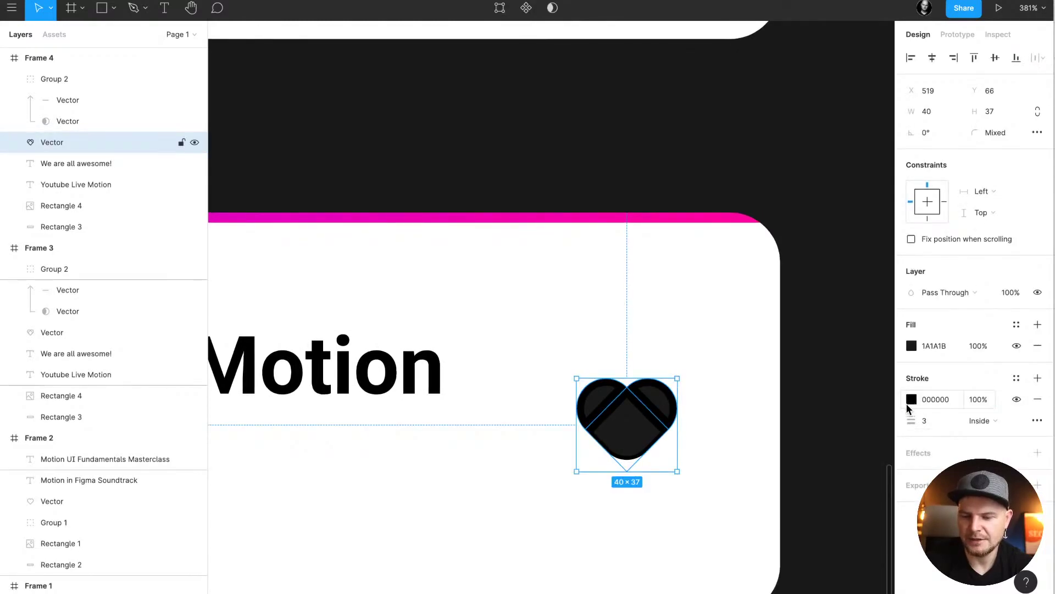
pyautogui.click(911, 401)
pyautogui.click(756, 462)
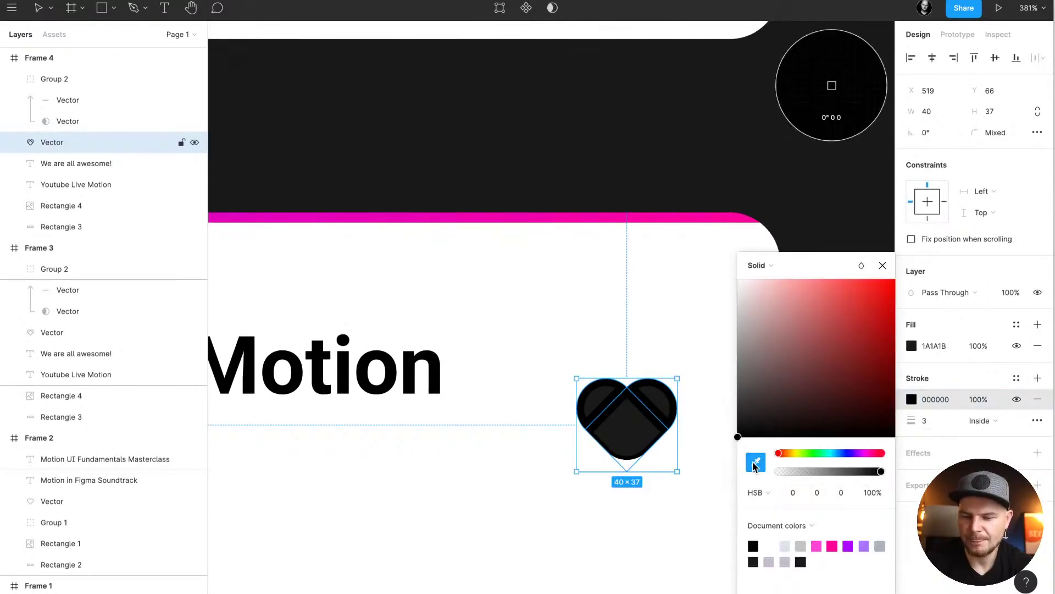
pyautogui.click(830, 84)
pyautogui.click(882, 266)
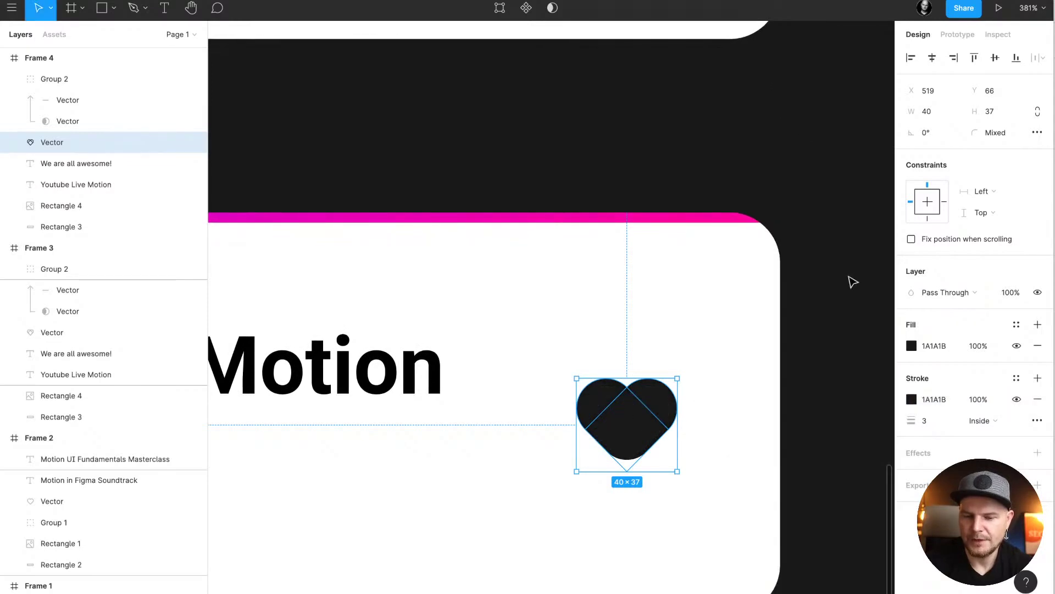
pyautogui.click(853, 283)
pyautogui.scroll(-3, 853, 282)
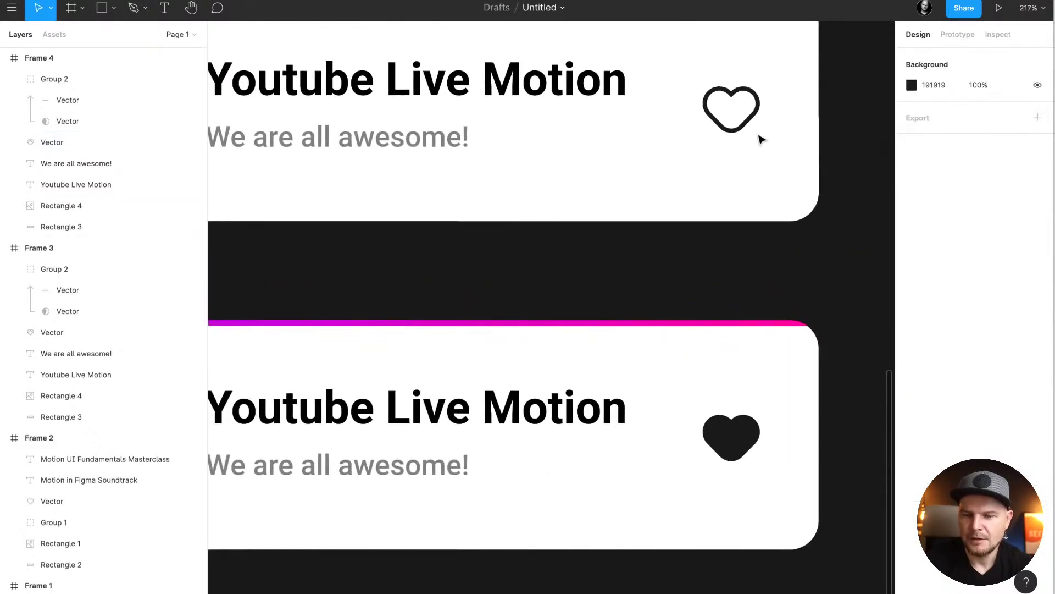
# - Reduce the height of the equalizer-shaped mask vectors in Frame 3 and Frame 4 to 21, keeping their lower edges in place
pyautogui.scroll(-3, 846, 281)
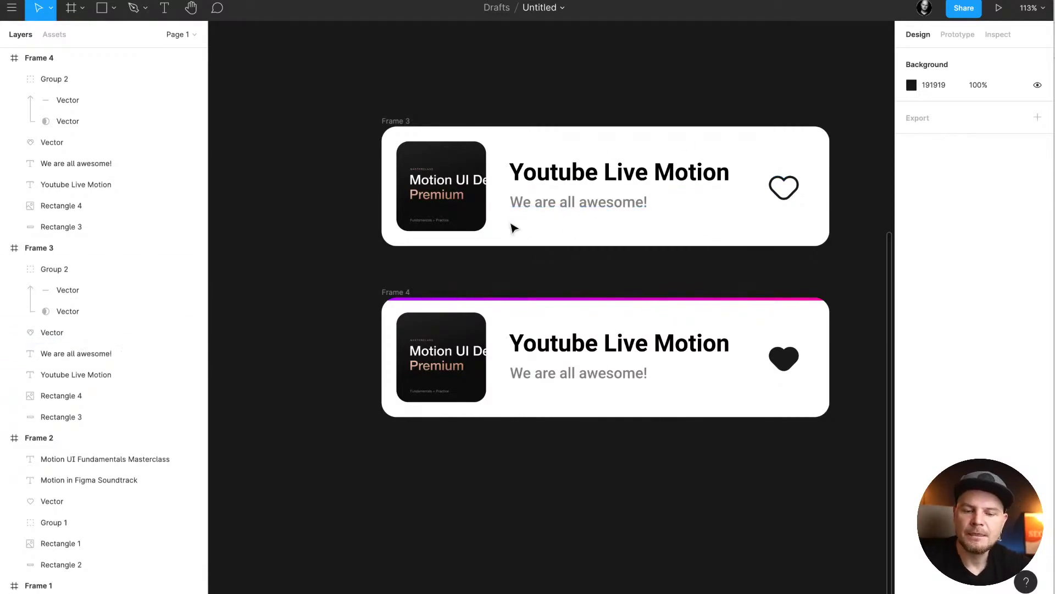
pyautogui.click(560, 239)
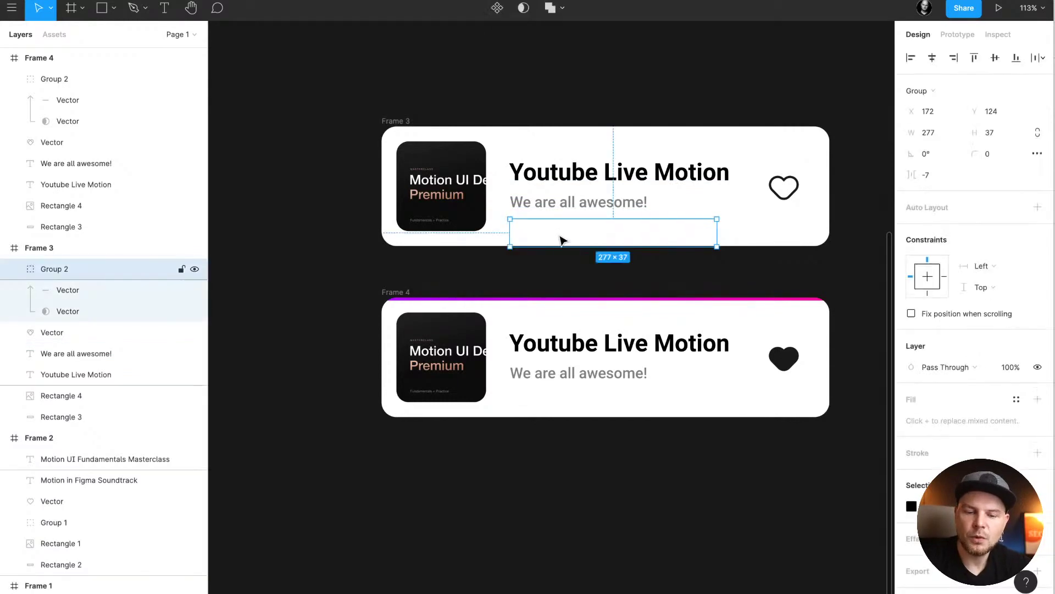
pyautogui.click(70, 315)
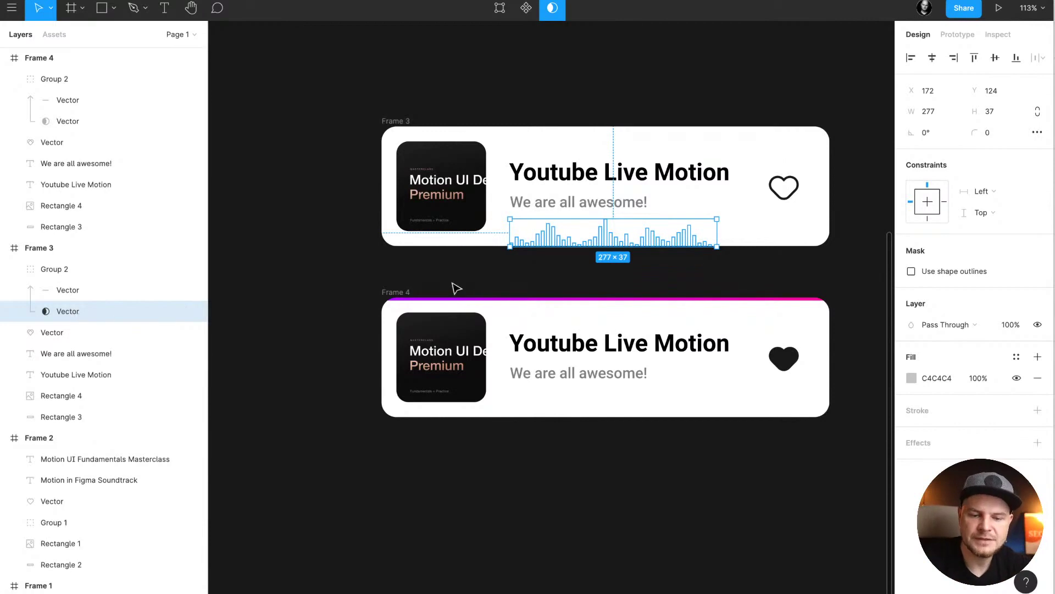
pyautogui.moveTo(634, 219); pyautogui.dragTo(635, 232)
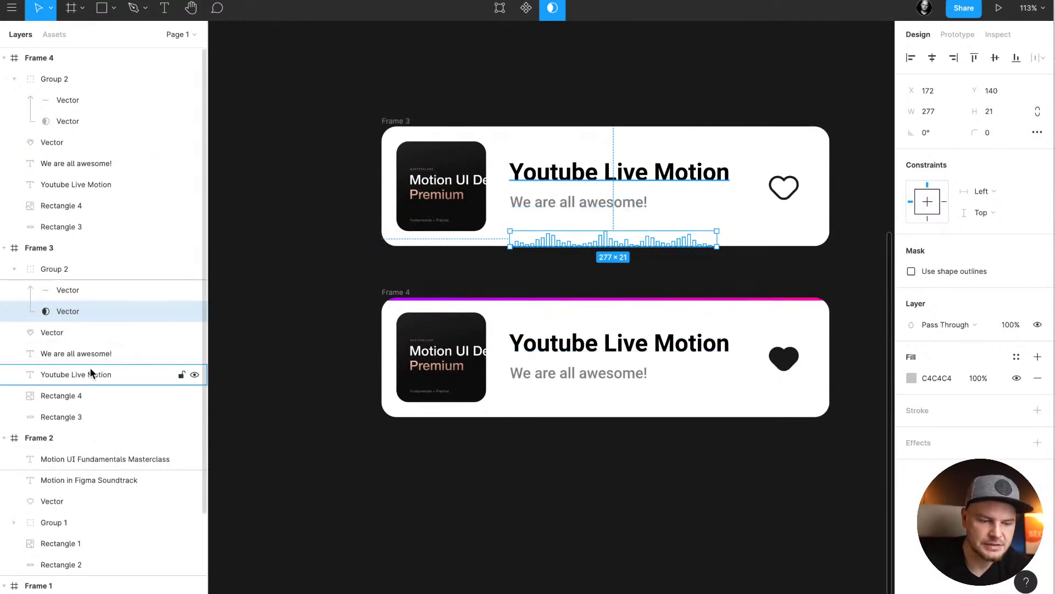
pyautogui.click(84, 121)
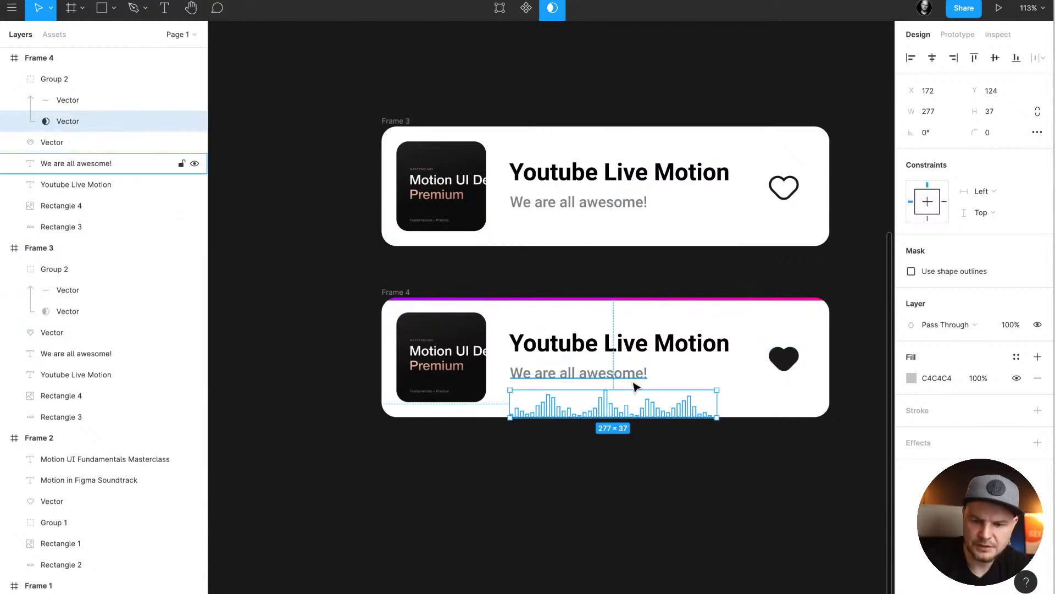
pyautogui.moveTo(633, 396); pyautogui.dragTo(636, 401)
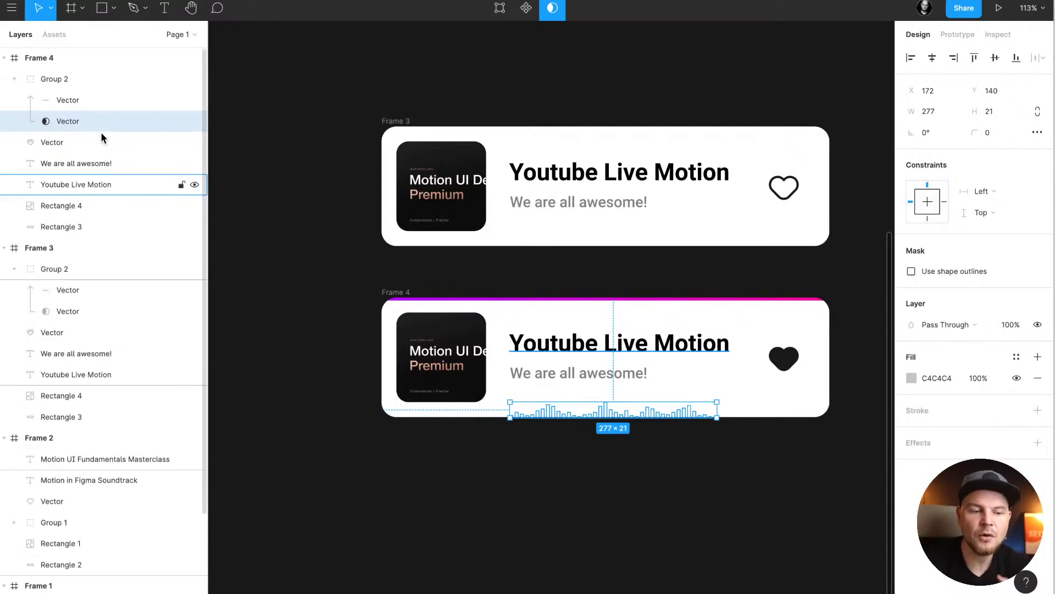
# - Examine the long wave vector masked by the equalizer bars in Frame 4 along its full width
pyautogui.click(82, 100)
pyautogui.hscroll(1, 804, 404)
pyautogui.hscroll(15, 803, 404)
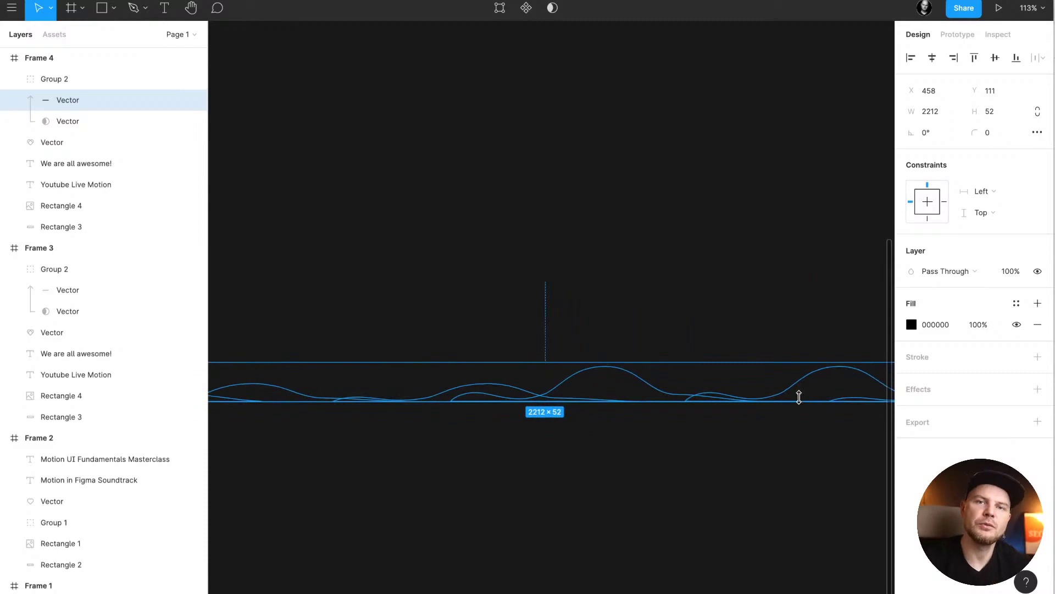
pyautogui.hscroll(-15, 799, 397)
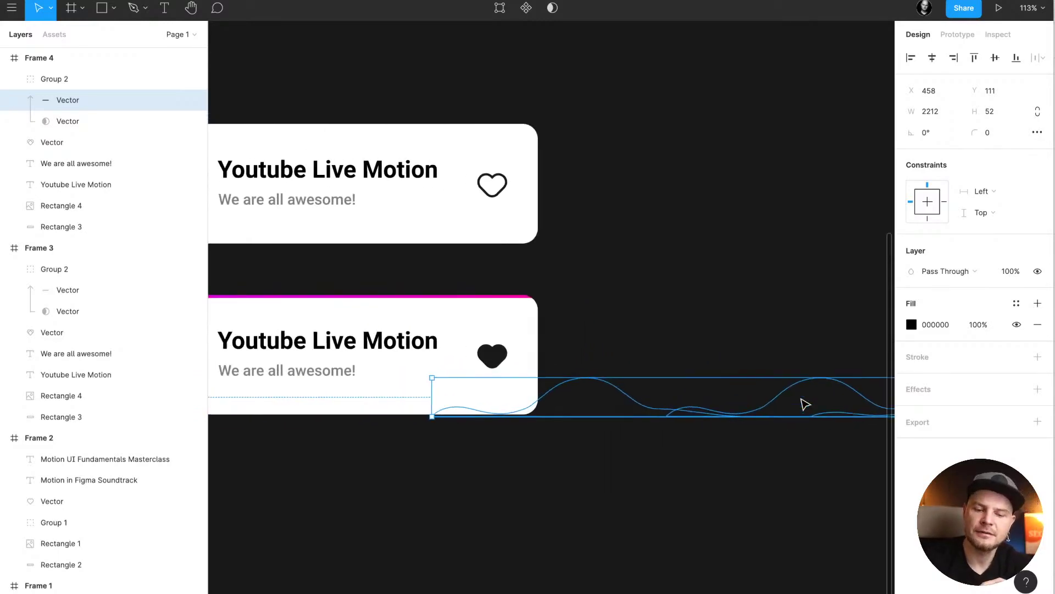
pyautogui.hscroll(-10, 799, 404)
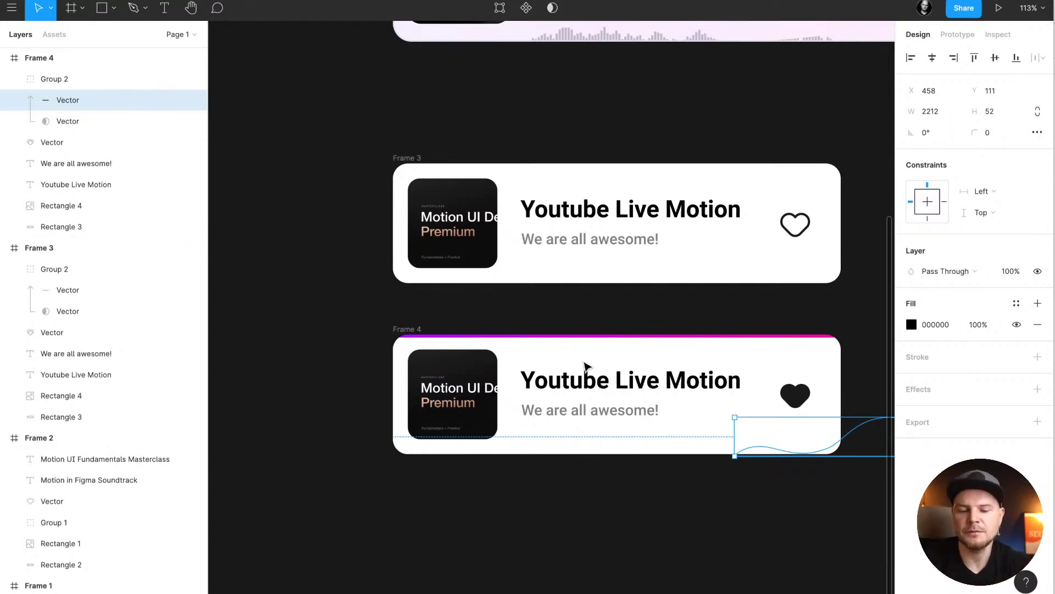
# - Align the gradient progress bars of Frame 4 and Frame 3 to the lower edge of their frames
pyautogui.click(590, 336)
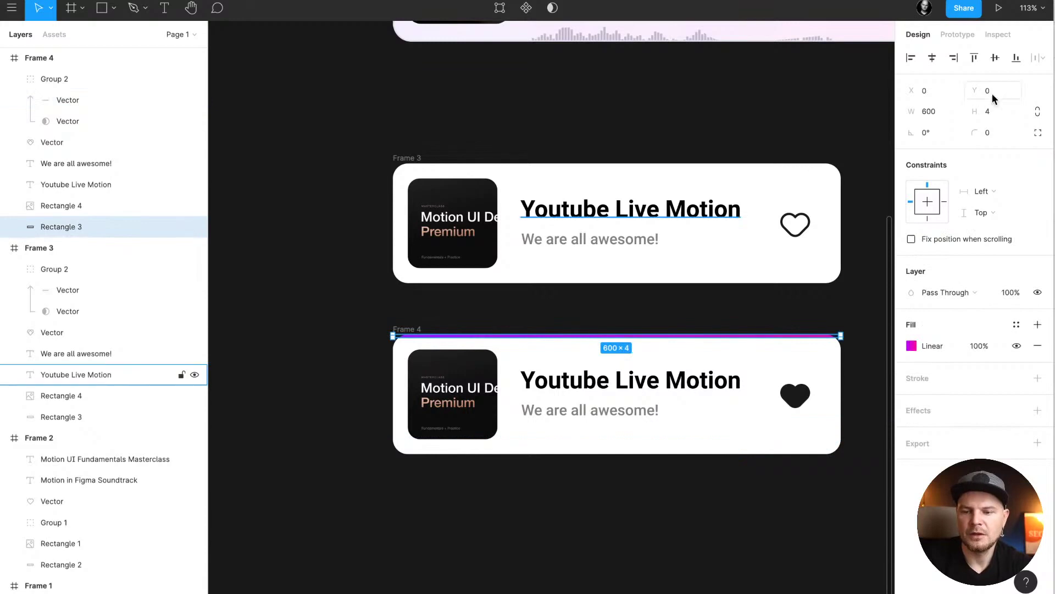
pyautogui.click(1016, 57)
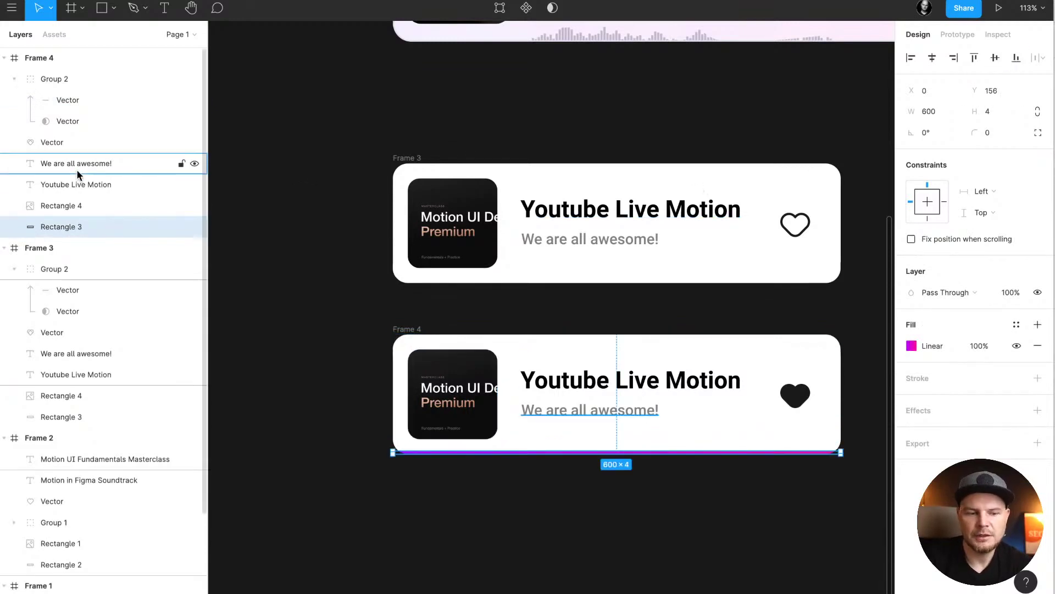
pyautogui.click(82, 416)
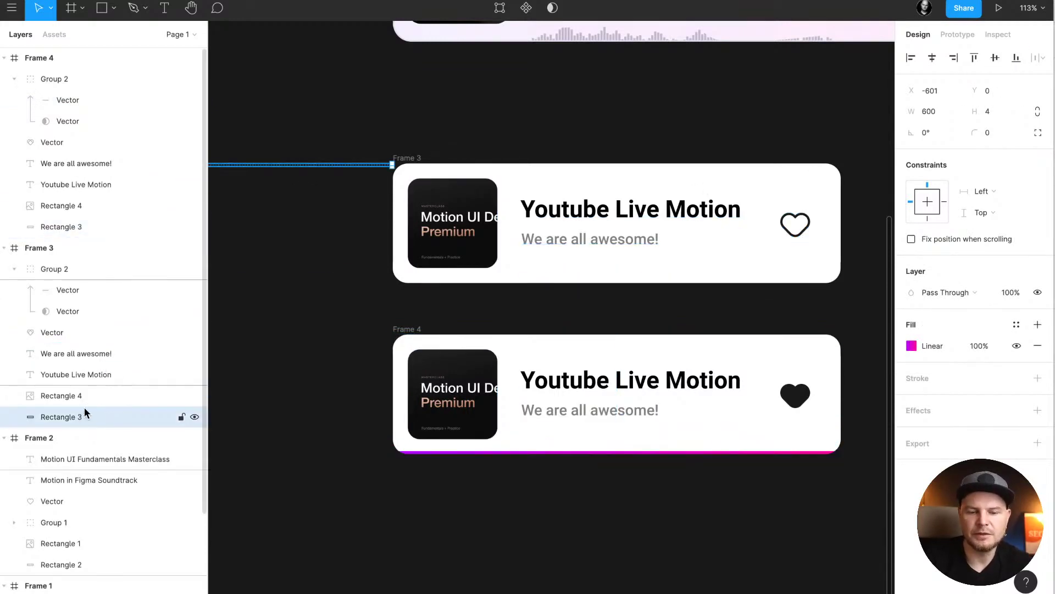
pyautogui.click(1017, 58)
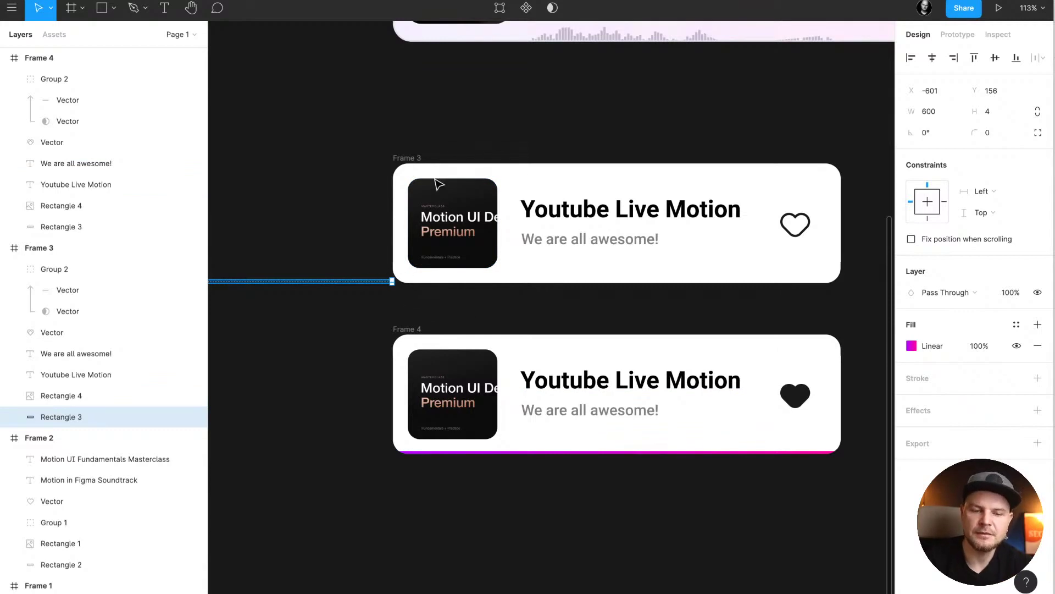
# - Review the prototype interactions between Frame 3 and Frame 4, and play the prototype by triggering the card at its heart
pyautogui.click(959, 34)
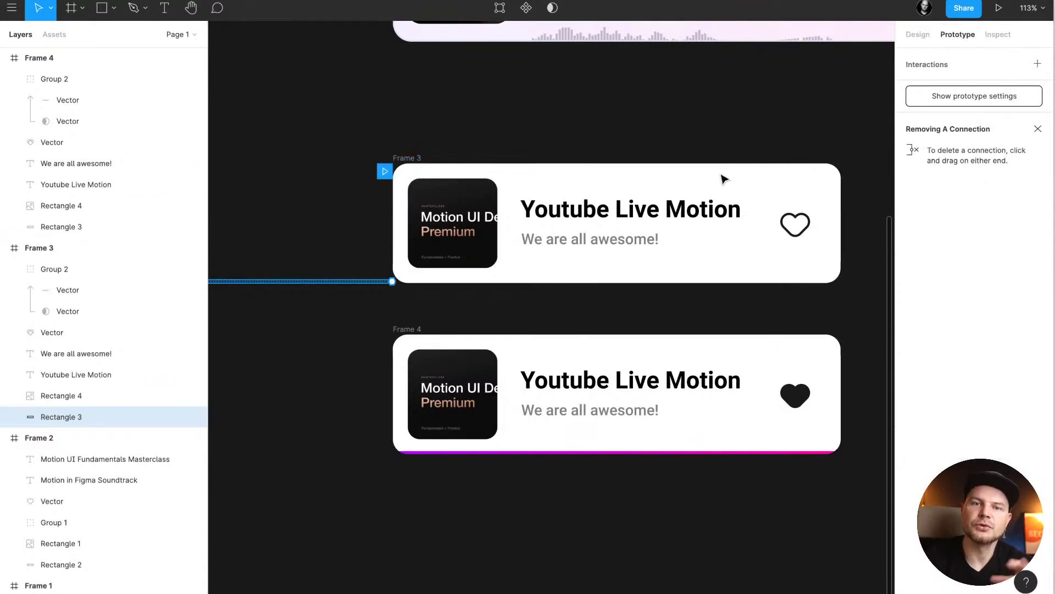
pyautogui.click(423, 164)
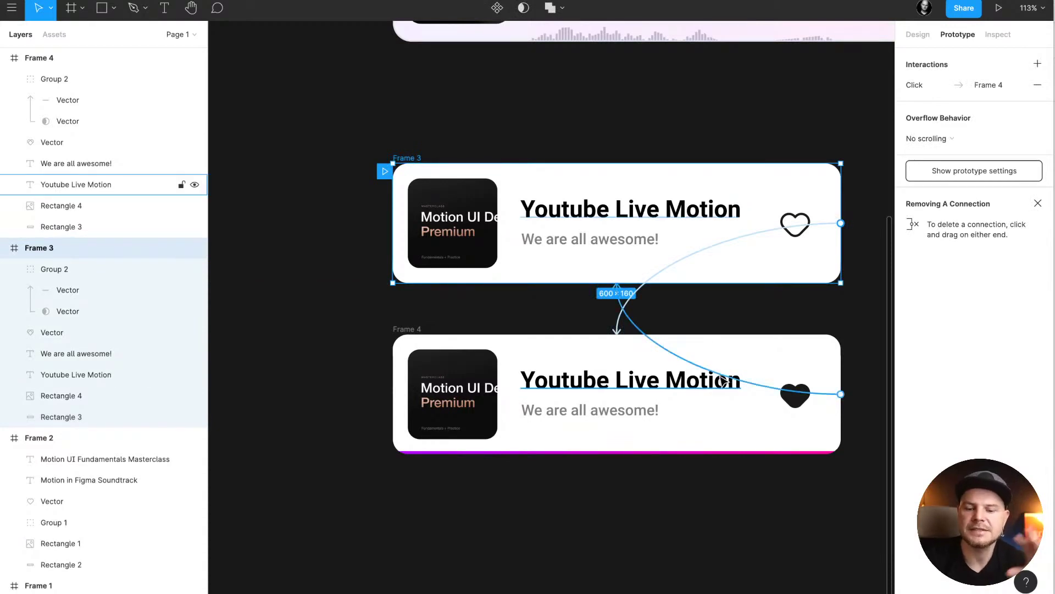
pyautogui.click(723, 245)
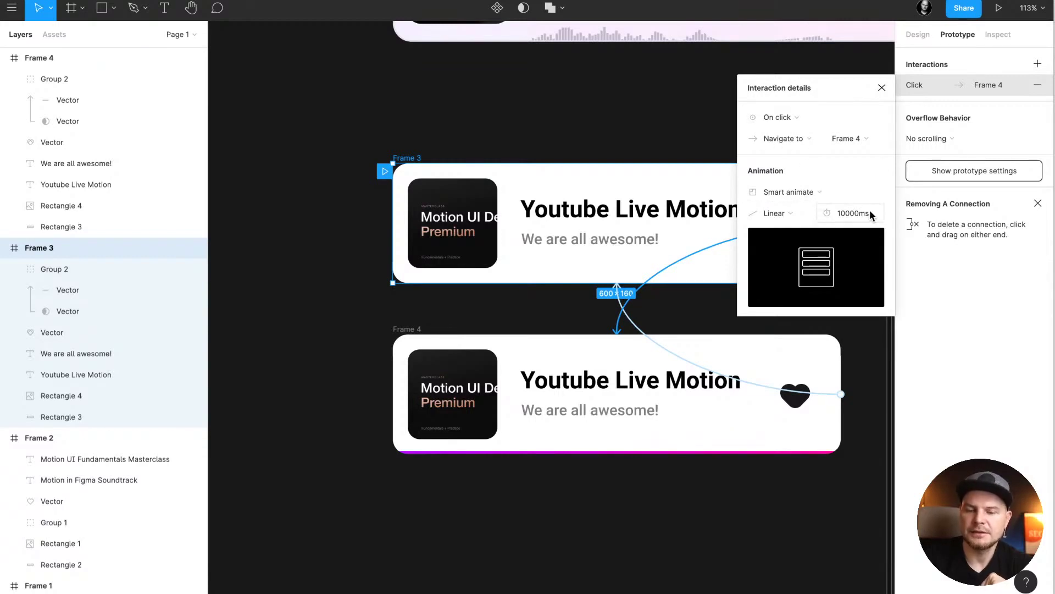
pyautogui.click(657, 343)
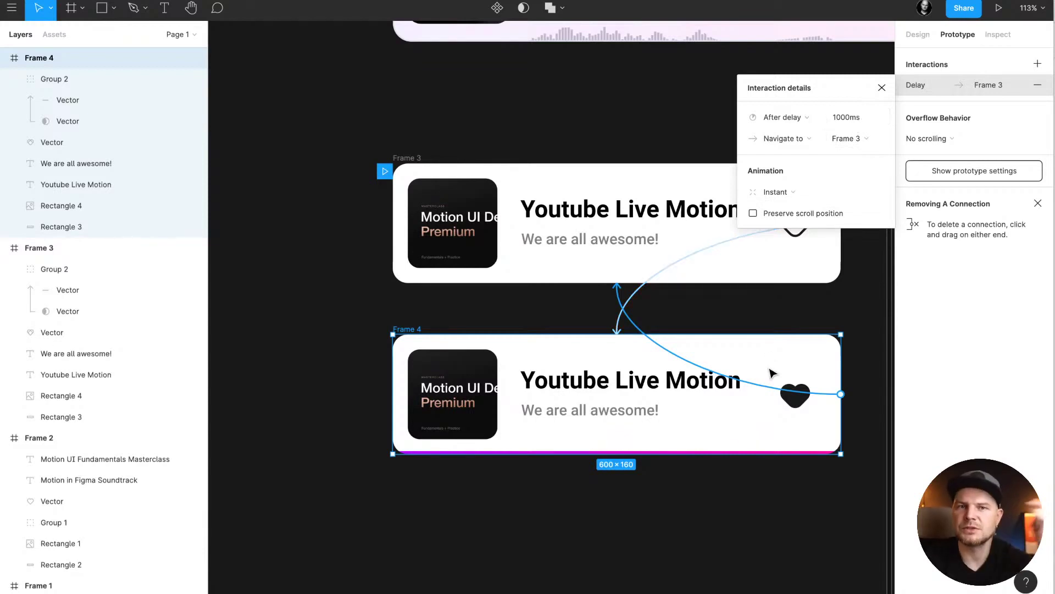
pyautogui.click(882, 89)
pyautogui.click(999, 8)
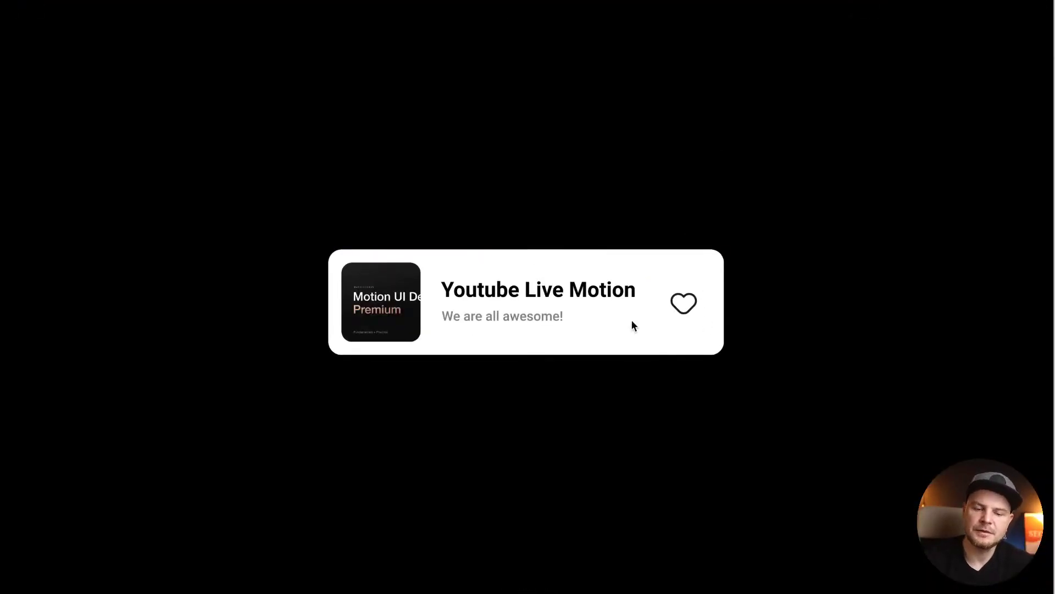
pyautogui.click(689, 305)
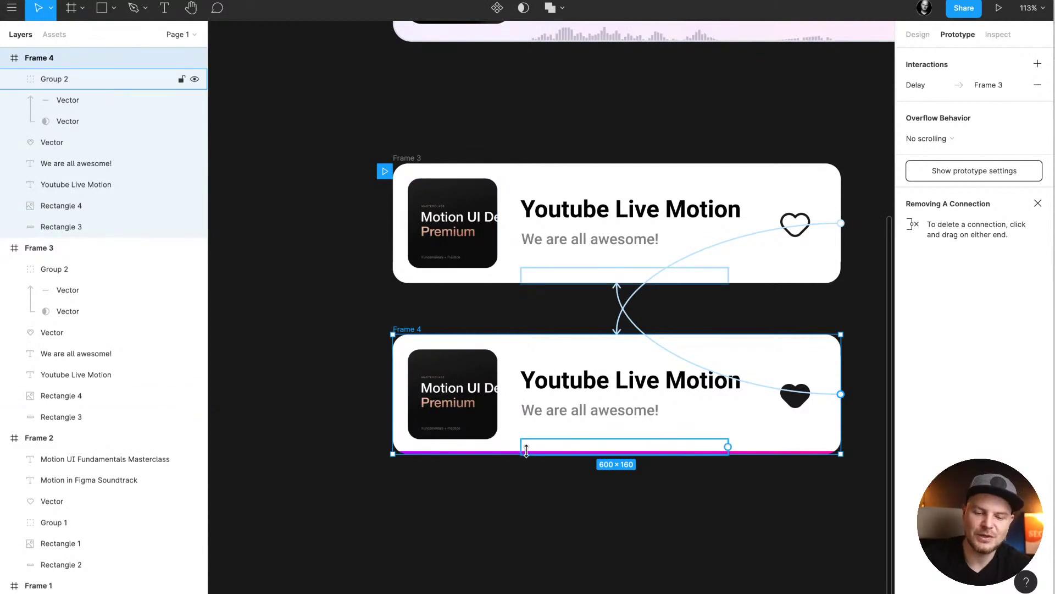
# - Bring the gradient progress bar in Frame 4 to the front of the layer order, above the equalizer group
pyautogui.click(507, 458)
pyautogui.click(506, 454)
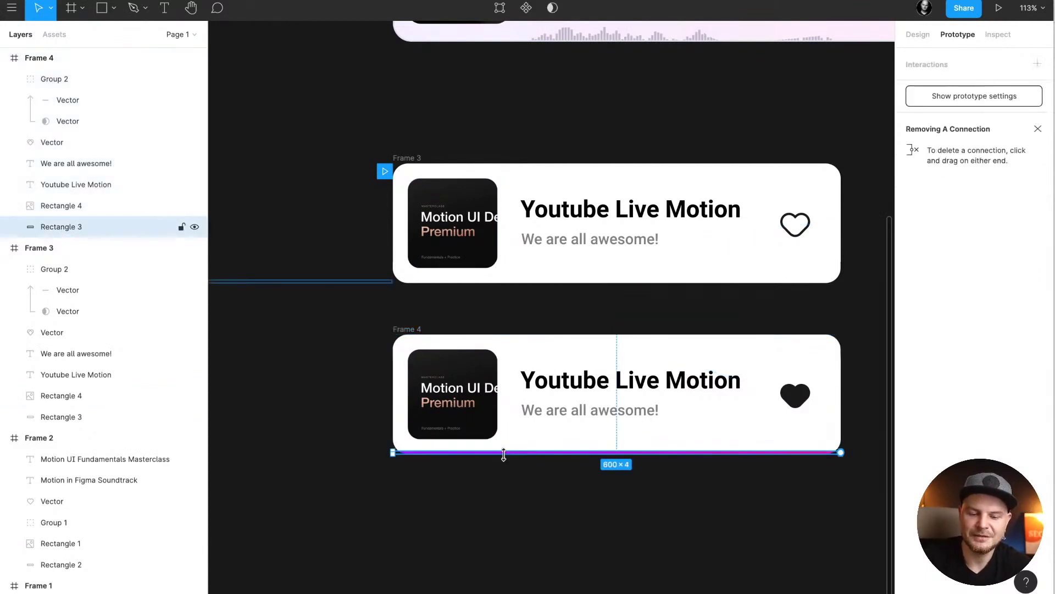
pyautogui.hotkey('ctrl', ']')
pyautogui.hotkey('ctrl', ']')
pyautogui.hotkey('ctrl', ']')
pyautogui.hotkey('ctrl', ']')
pyautogui.hotkey('ctrl', ']')
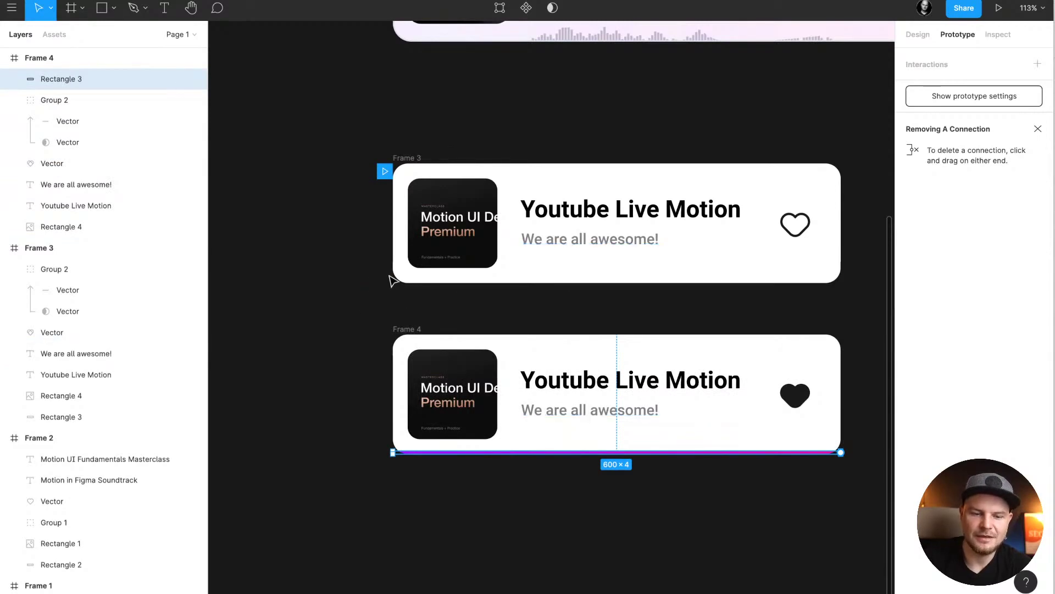
# - Move the off-canvas progress bar in Frame 3 above Group 2, making it the frame's topmost layer
pyautogui.click(418, 158)
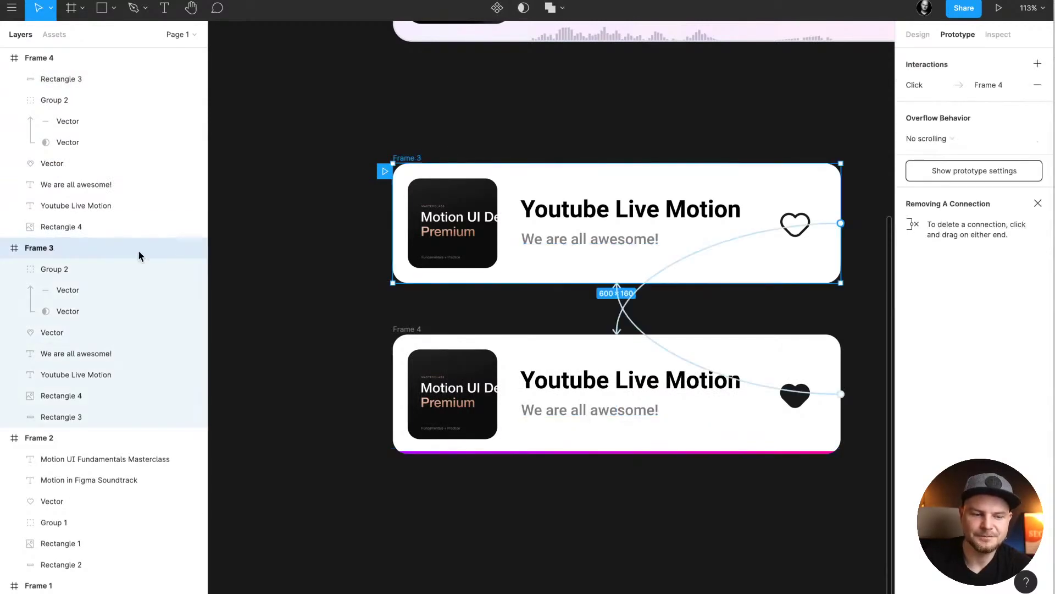
pyautogui.click(67, 416)
pyautogui.hotkey('ctrl', ']')
pyautogui.hotkey('ctrl', ']')
pyautogui.hotkey('ctrl', ']')
pyautogui.hotkey('ctrl', ']')
pyautogui.hotkey('ctrl', ']')
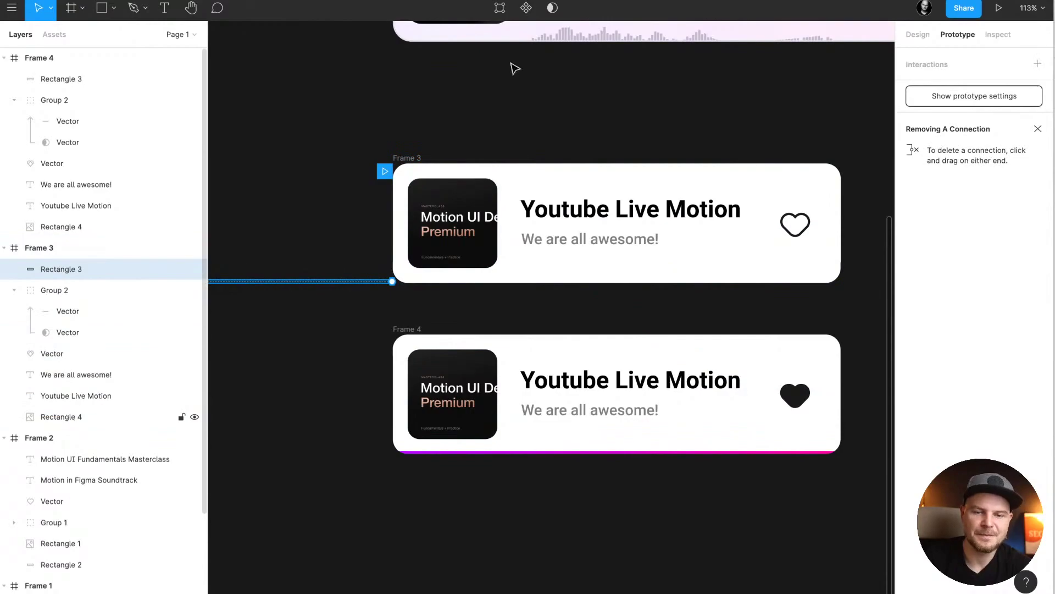
# - Play the prototype from the outlined-heart state to check the reordered progress bar's animation
pyautogui.click(998, 8)
pyautogui.press('Left')
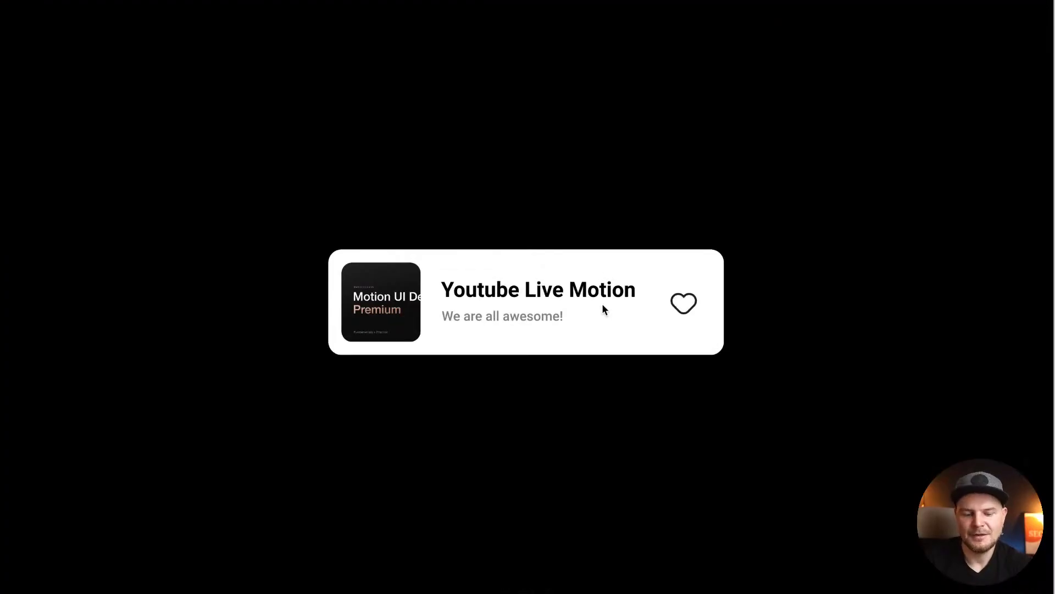
pyautogui.press('Right')
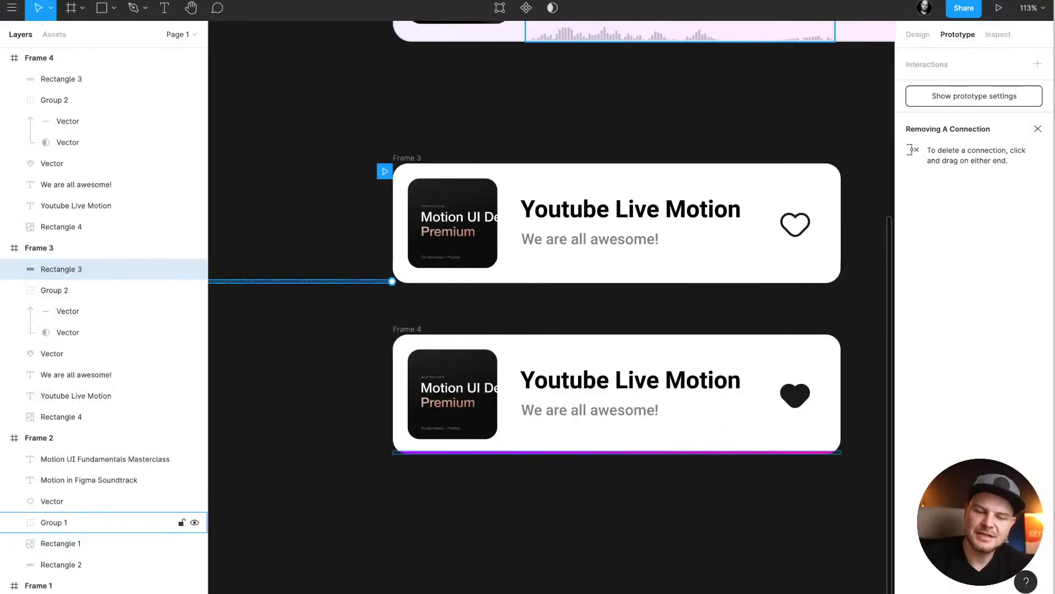
# - Deselect the progress bar and return from the prototype settings to the design properties
pyautogui.click(604, 152)
pyautogui.hscroll(3, 604, 152)
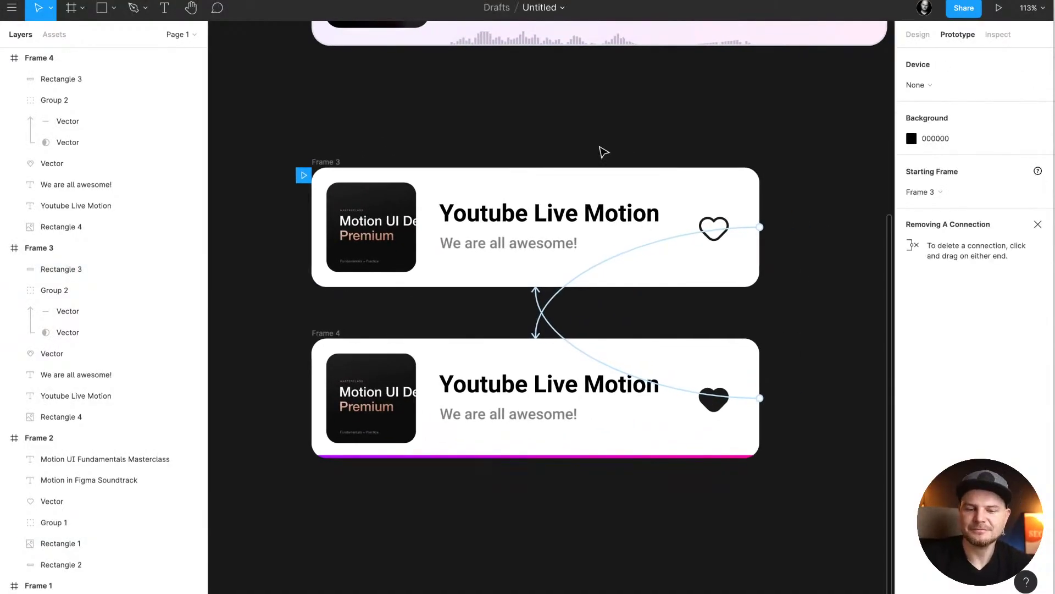
pyautogui.click(925, 36)
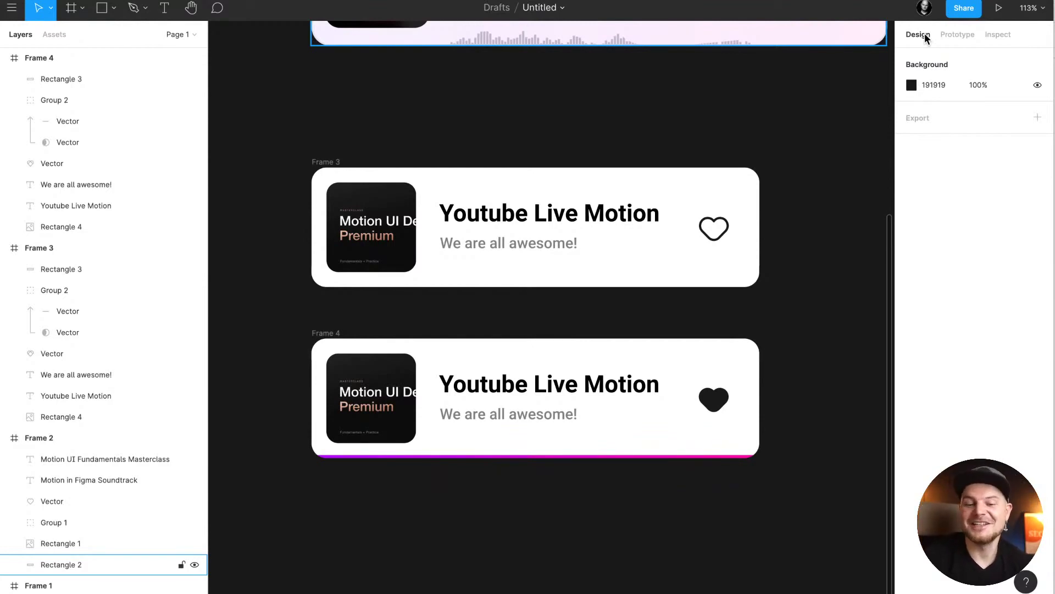
pyautogui.moveTo(522, 591)
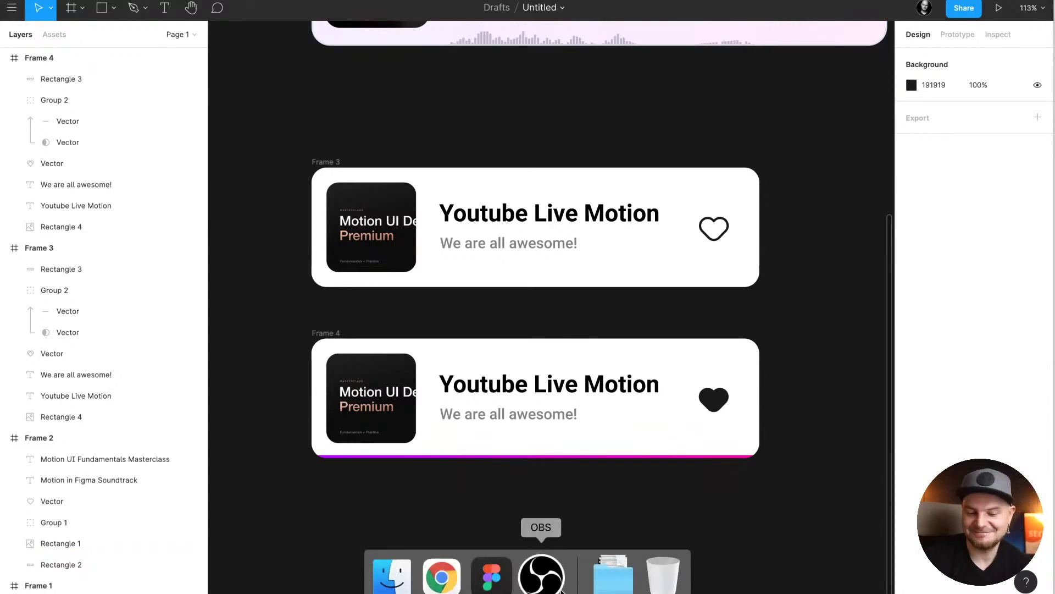